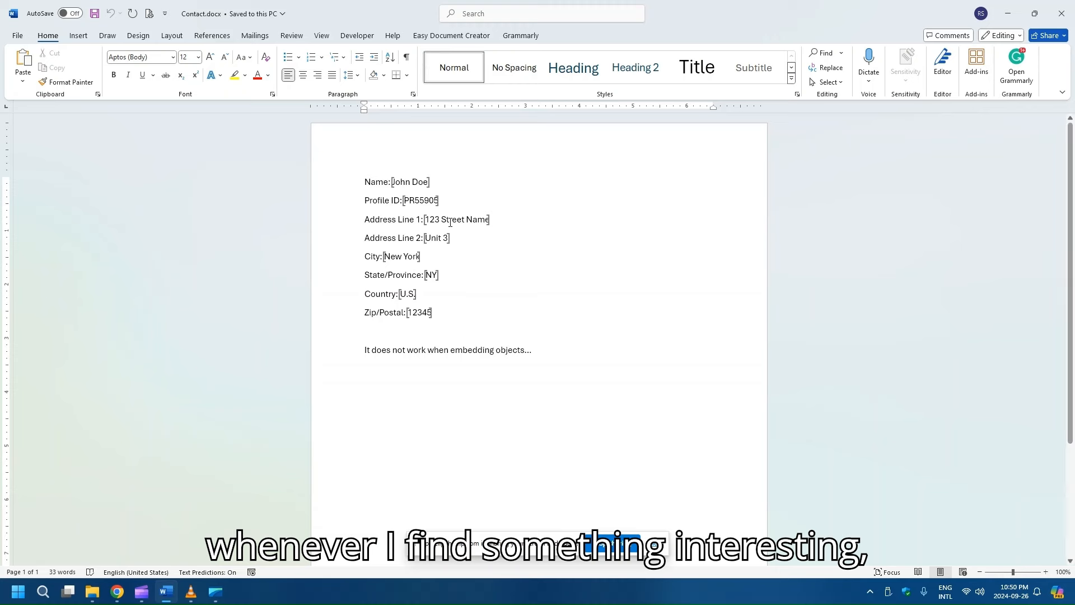
{"action": "left_click", "coordinate": [421, 313]}
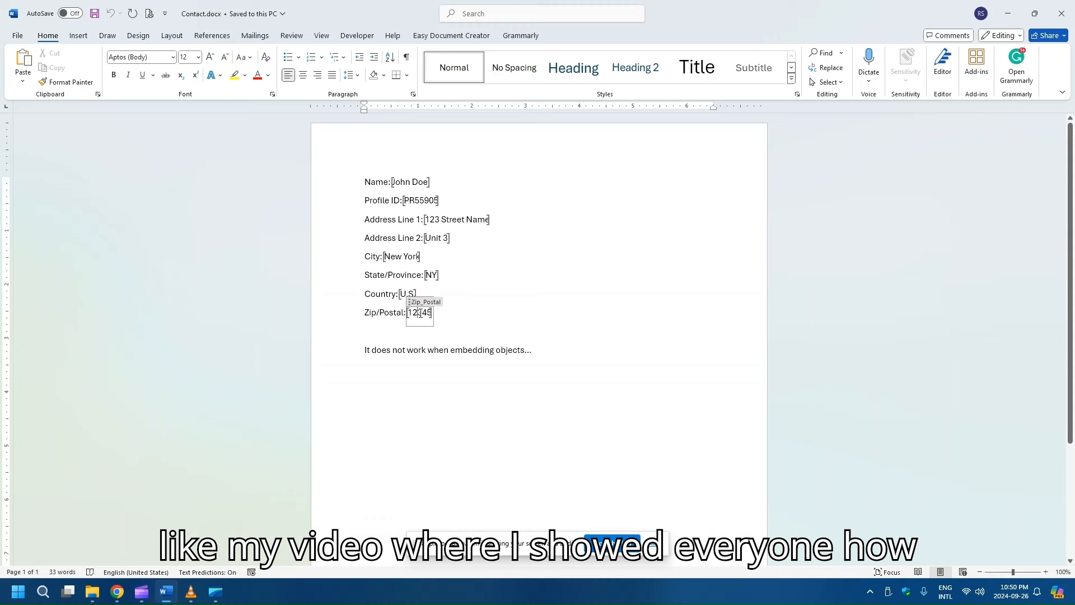
{"action": "double_click", "coordinate": [421, 313]}
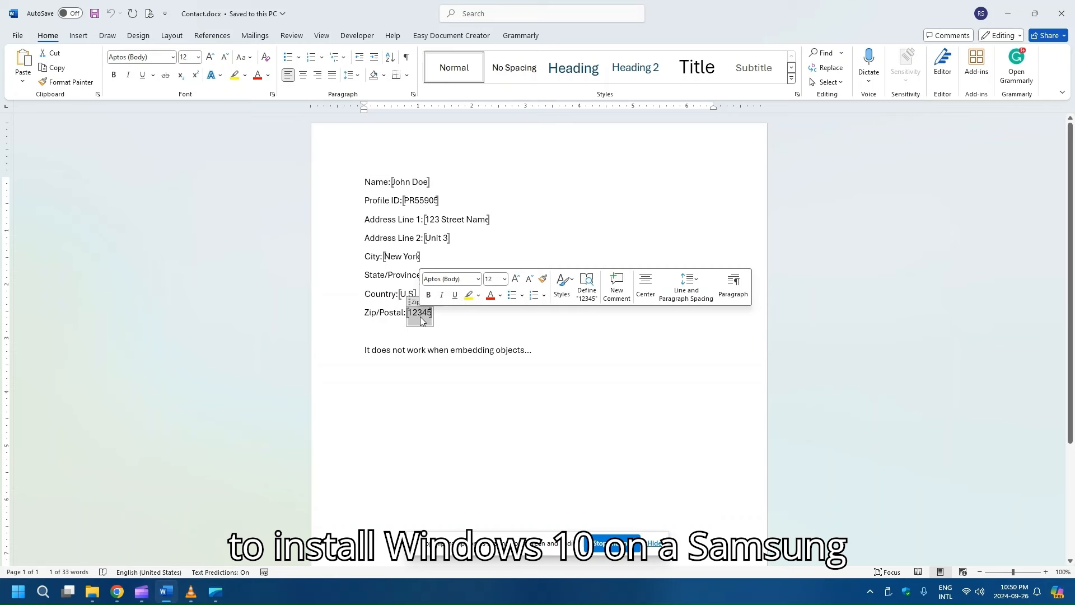
{"action": "key", "text": "Delete"}
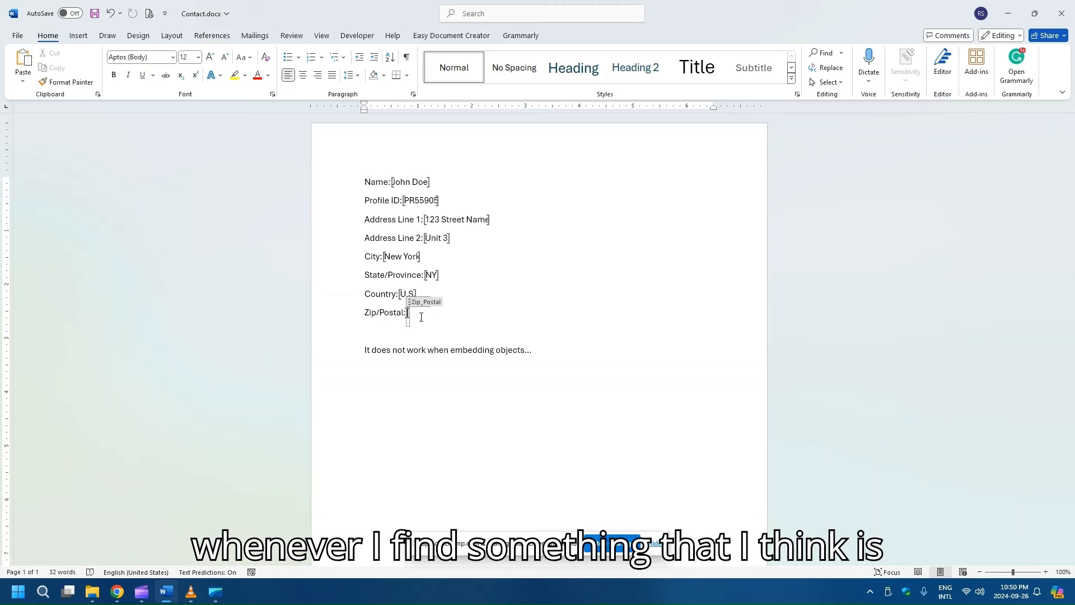
{"action": "key", "text": "ctrl+z"}
Delete the whole Zip_Postal field after the Zip/Postal label, re-enter the postal code as plain text and select it.
{"action": "left_click", "coordinate": [525, 259]}
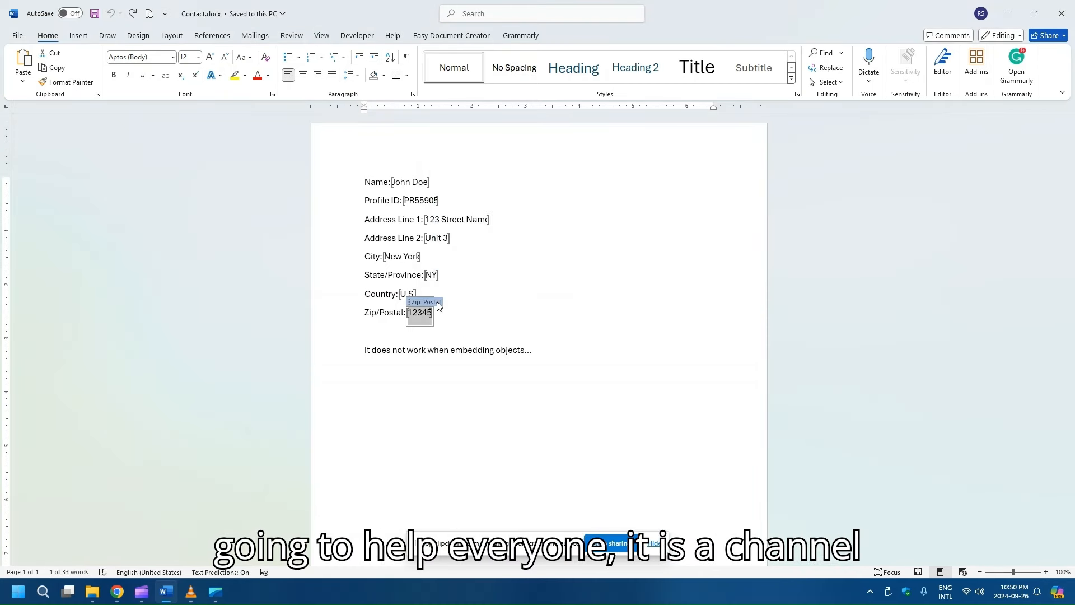
{"action": "key", "text": "Delete"}
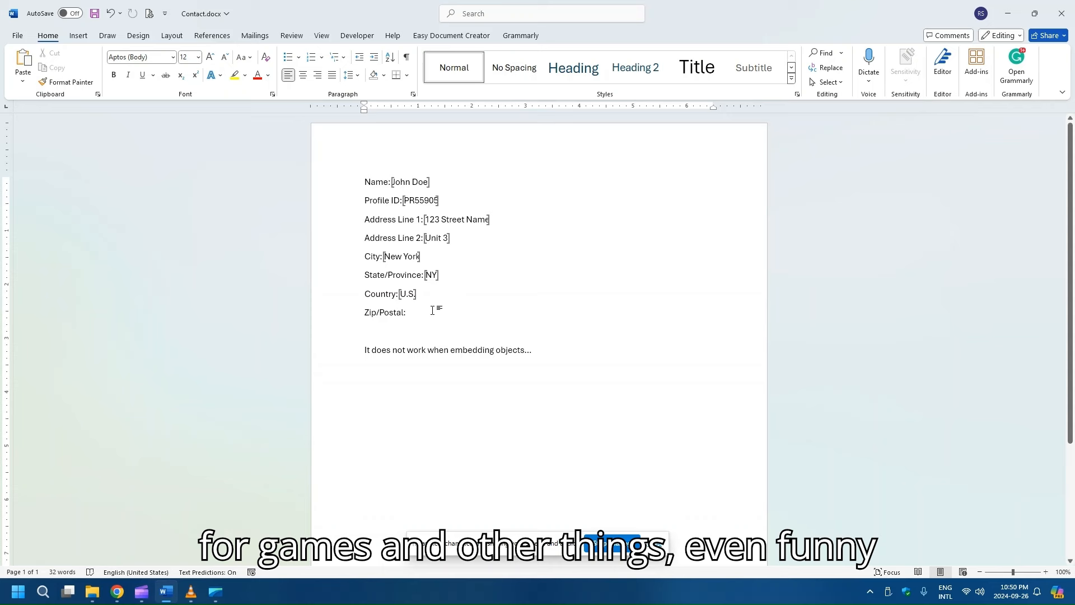
{"action": "type", "text": "12345"}
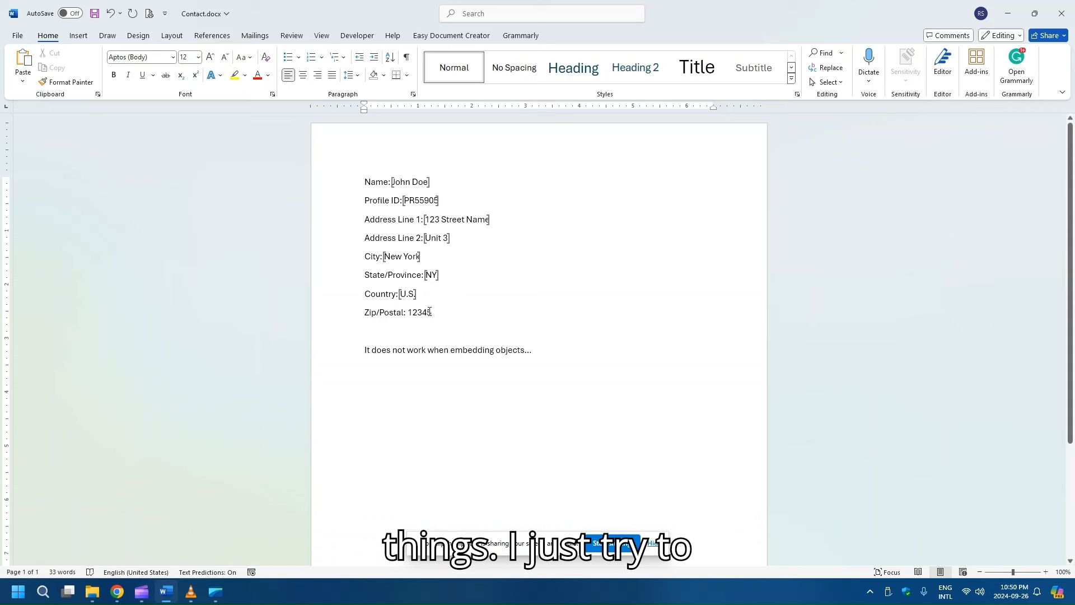
{"action": "left_click_drag", "start_coordinate": [429, 312], "coordinate": [408, 312]}
Delete the full name together with its field after the Name label.
{"action": "left_click", "coordinate": [427, 182]}
{"action": "left_click_drag", "start_coordinate": [427, 182], "coordinate": [392, 182]}
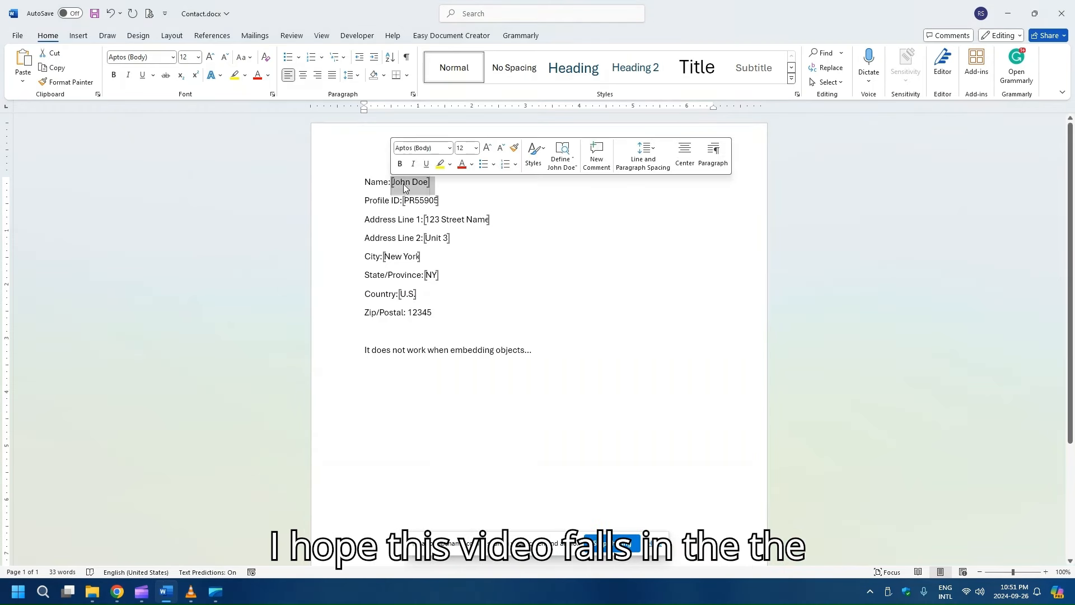
{"action": "key", "text": "Delete"}
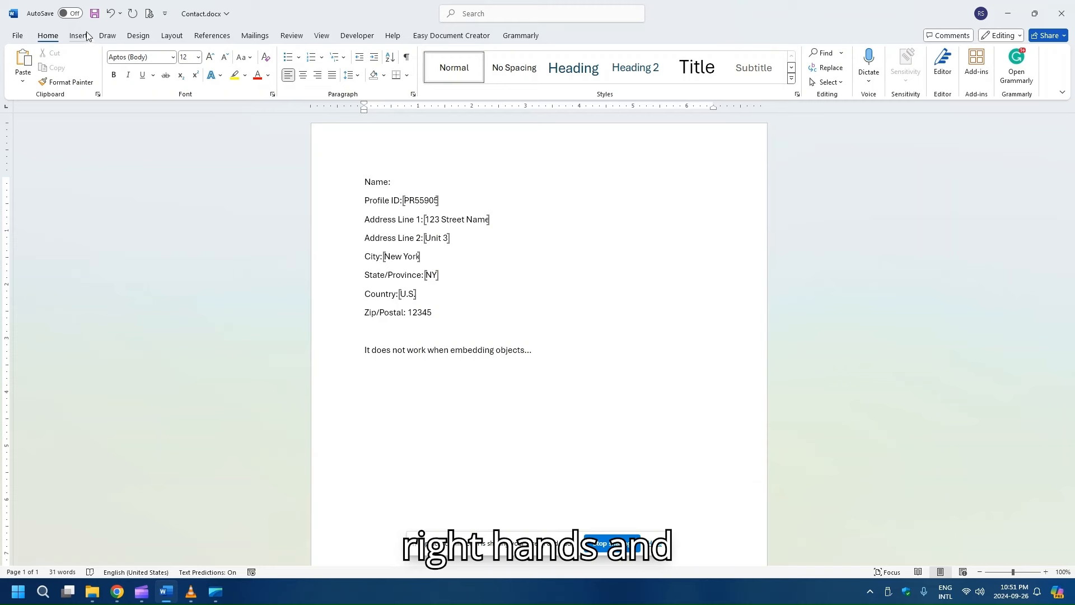
Insert a FileName field below the salutation in Letter1.docx, with the path added and formatting not preserved during updates.
{"action": "left_click", "coordinate": [79, 37]}
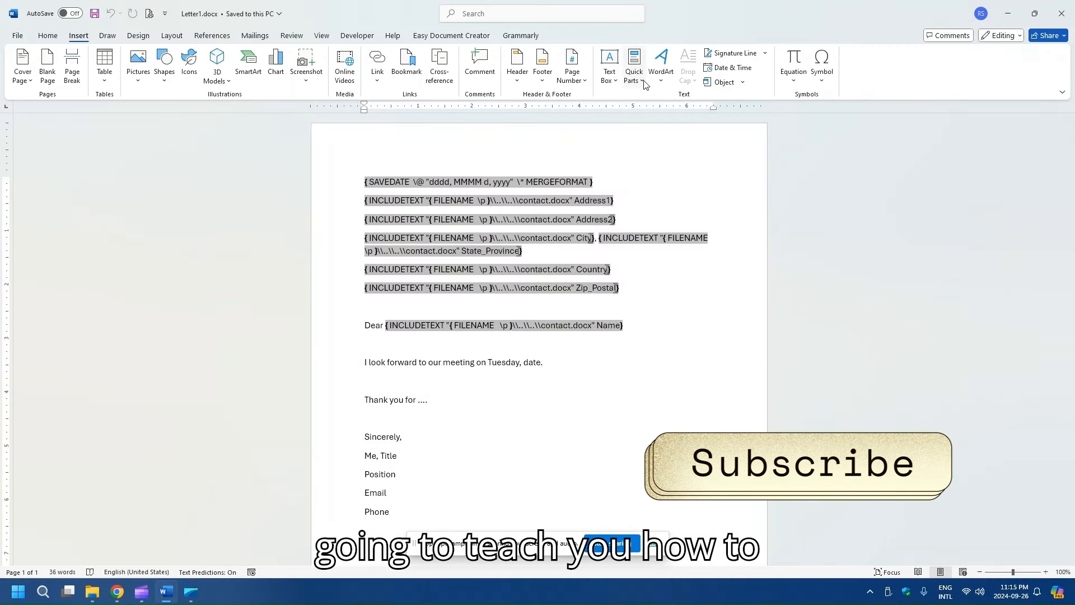
{"action": "left_click", "coordinate": [642, 82]}
{"action": "left_click", "coordinate": [651, 129]}
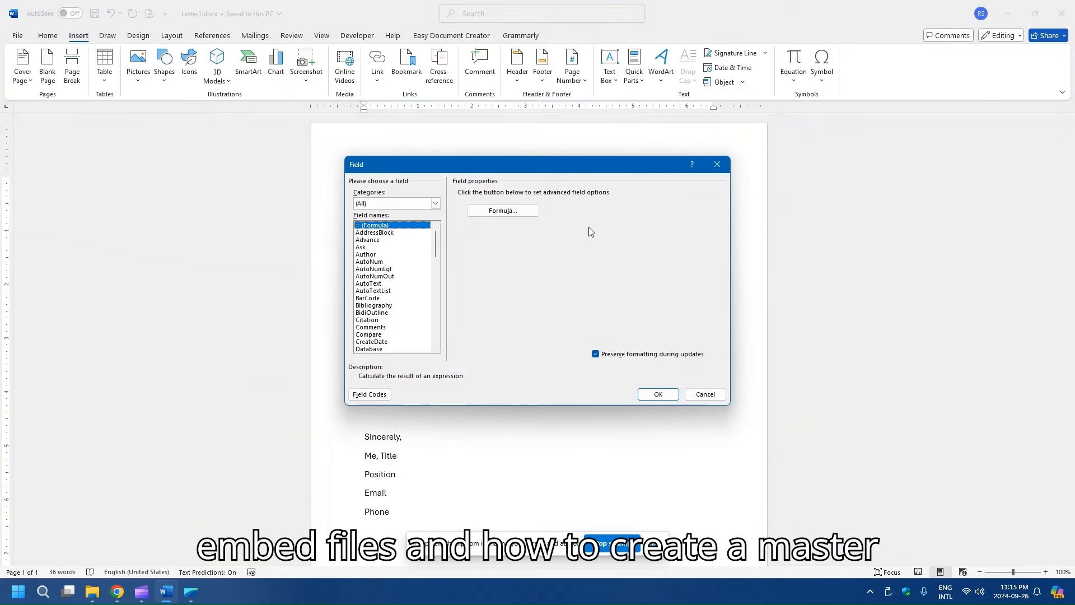
{"action": "key", "text": "f"}
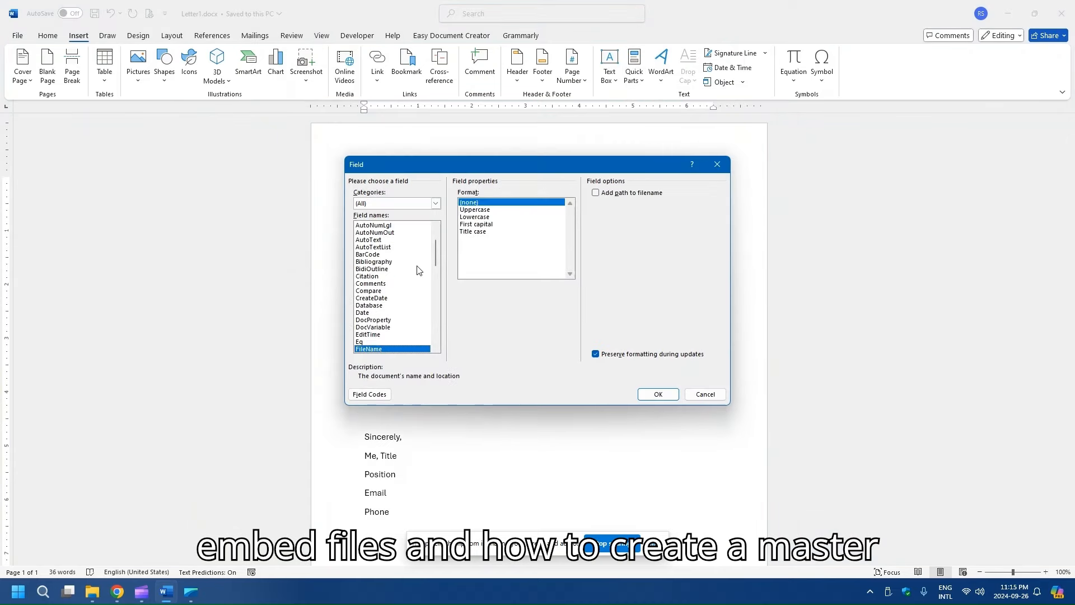
{"action": "left_click", "coordinate": [596, 355]}
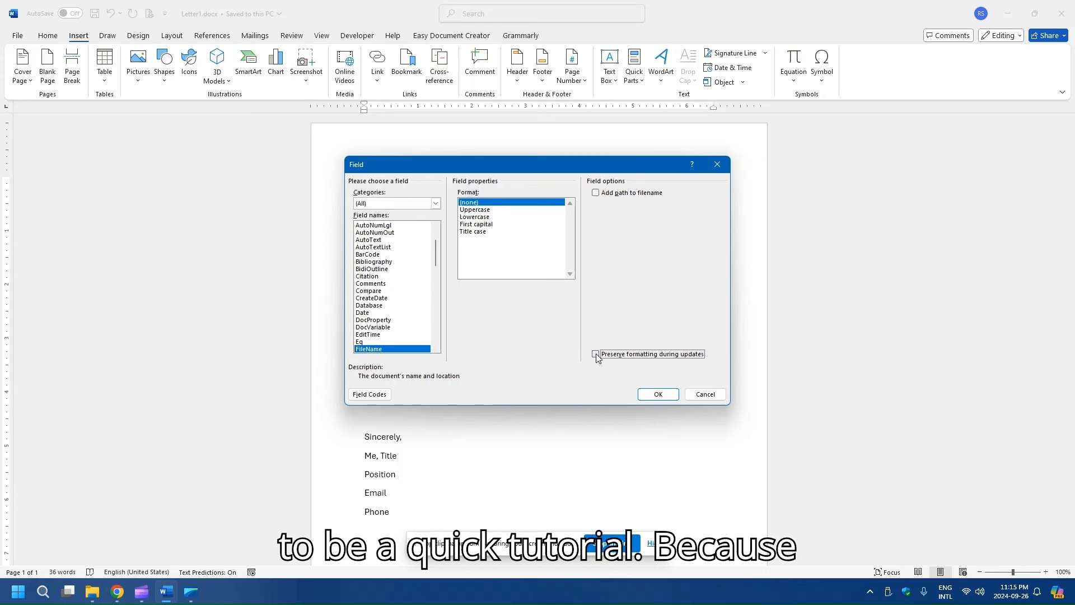
{"action": "left_click", "coordinate": [596, 193]}
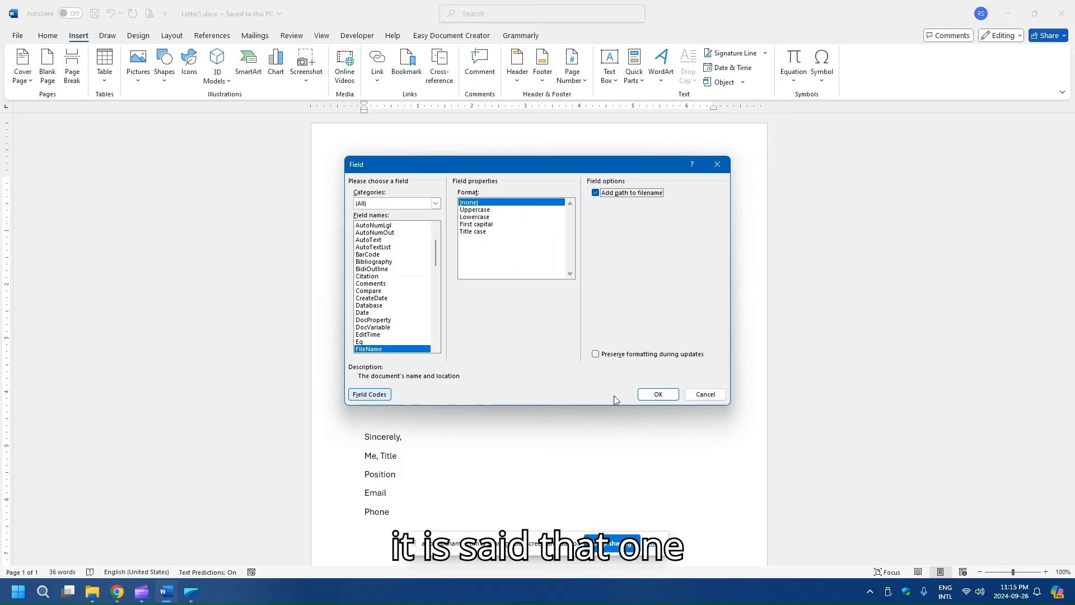
{"action": "left_click", "coordinate": [650, 394]}
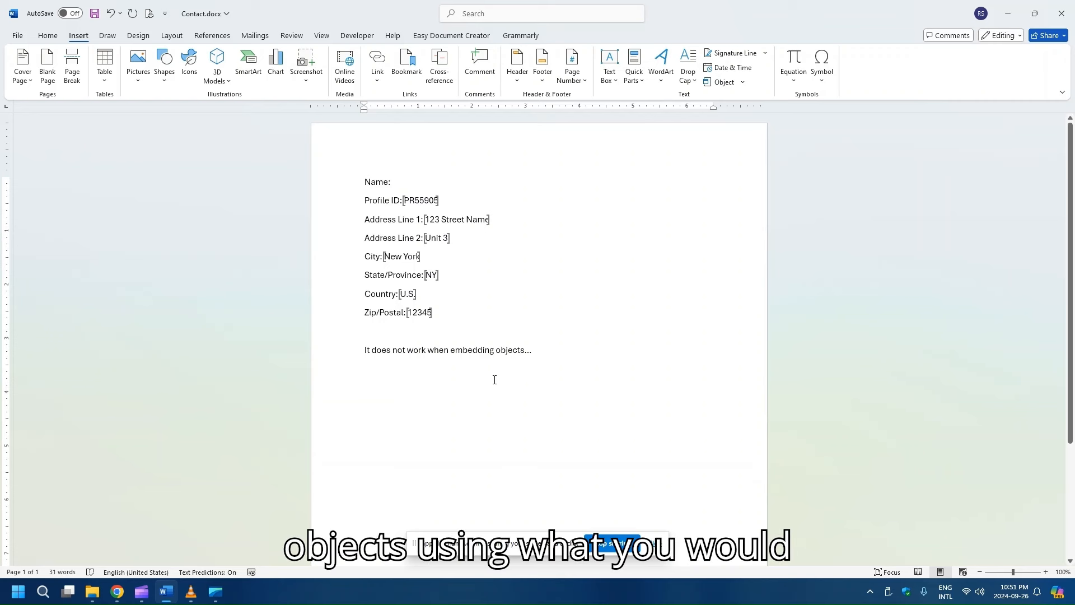
Add the text "{ LINK }" after "It does not work when embedding objects..." in Contact.docx.
{"action": "left_click", "coordinate": [564, 353]}
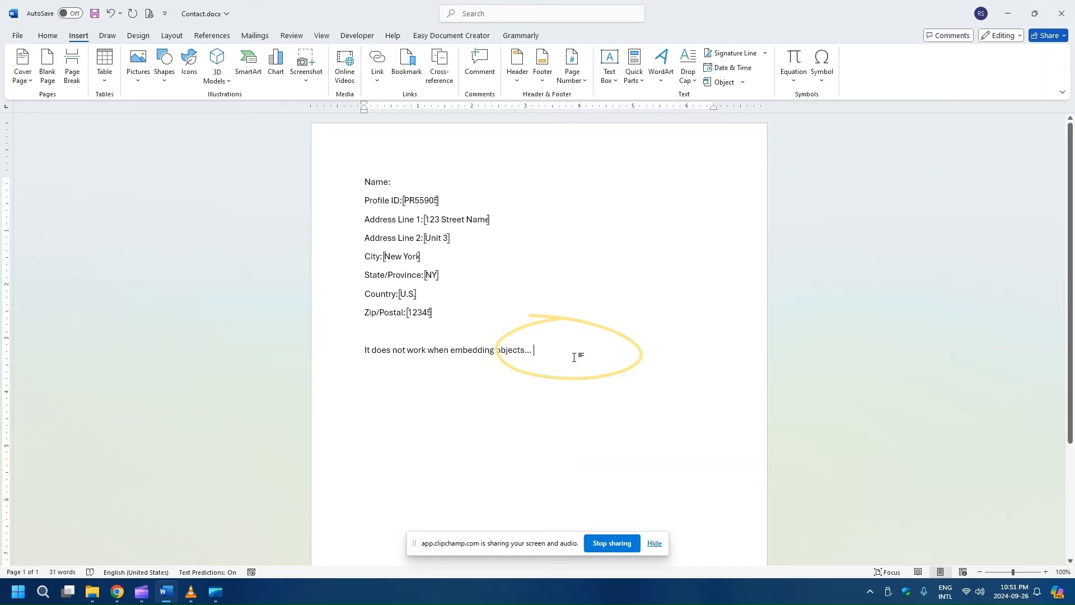
{"action": "type", "text": "{ L"}
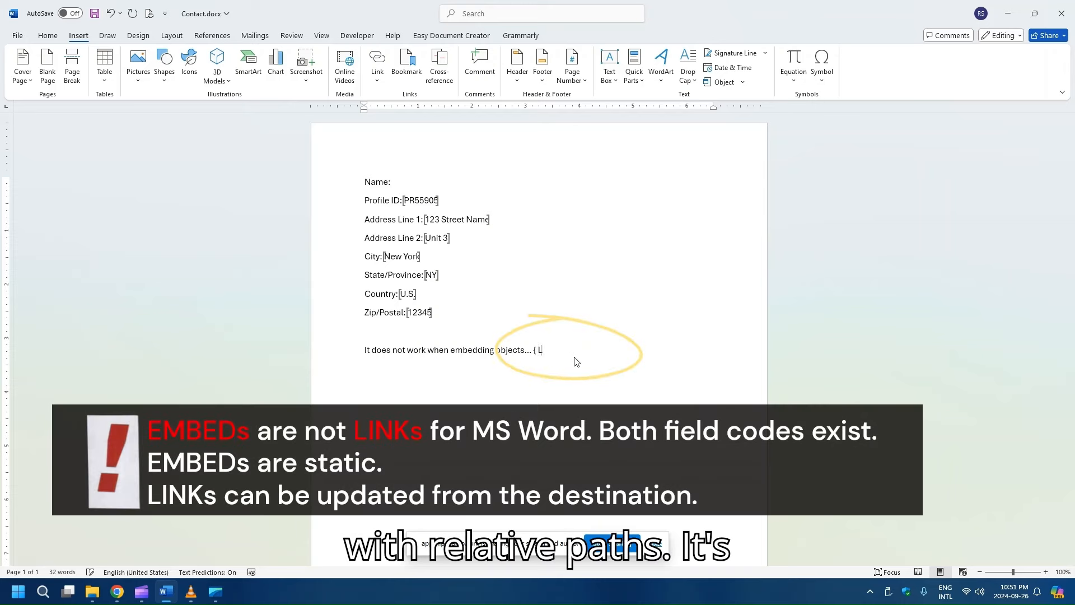
{"action": "type", "text": "INK }"}
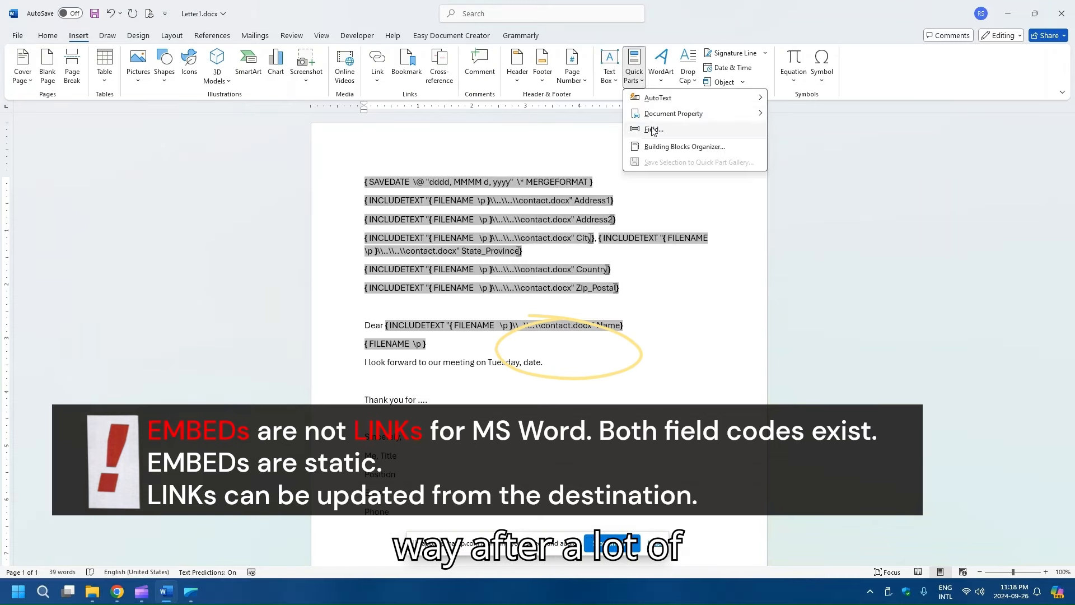
Insert an IncludeText field without a file name in Letter1.docx, on its own line between the salutation and the FILENAME field.
{"action": "left_click", "coordinate": [655, 130]}
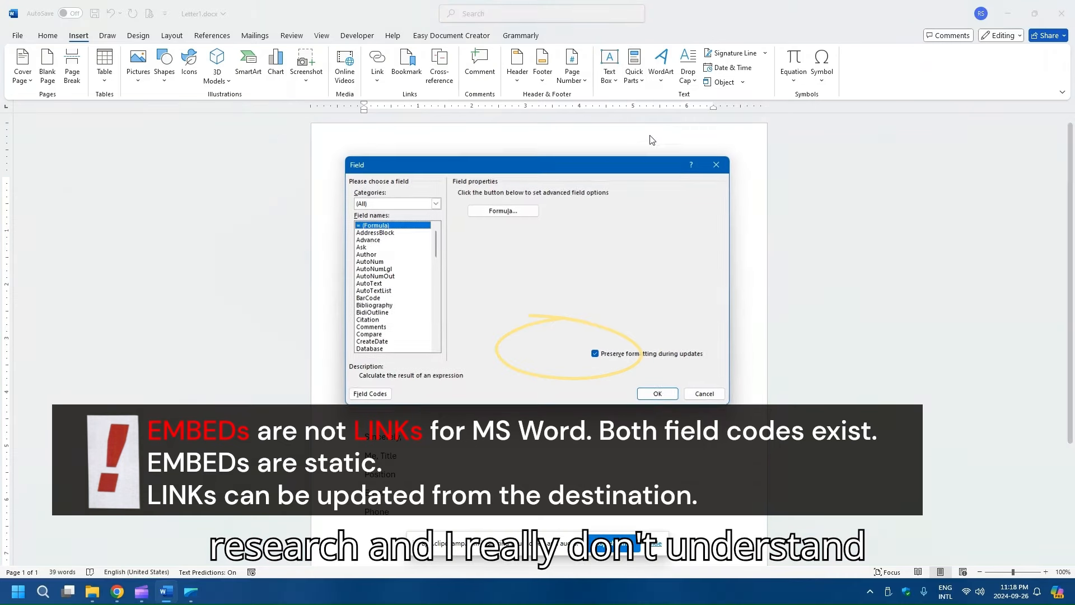
{"action": "key", "text": "i"}
{"action": "key", "text": "i"}
{"action": "key", "text": "i"}
{"action": "key", "text": "i"}
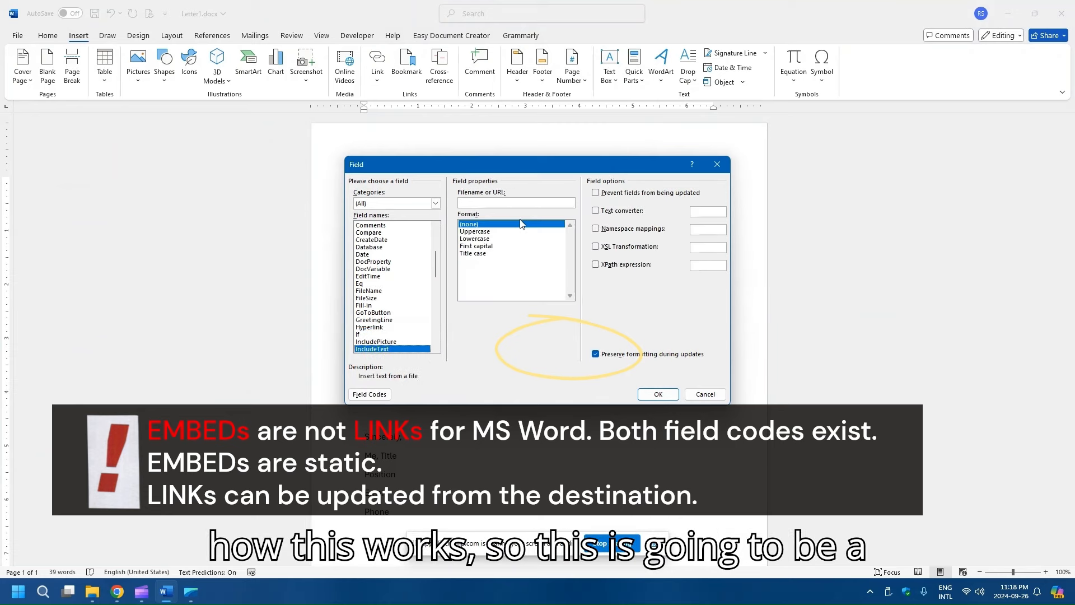
{"action": "left_click", "coordinate": [390, 341]}
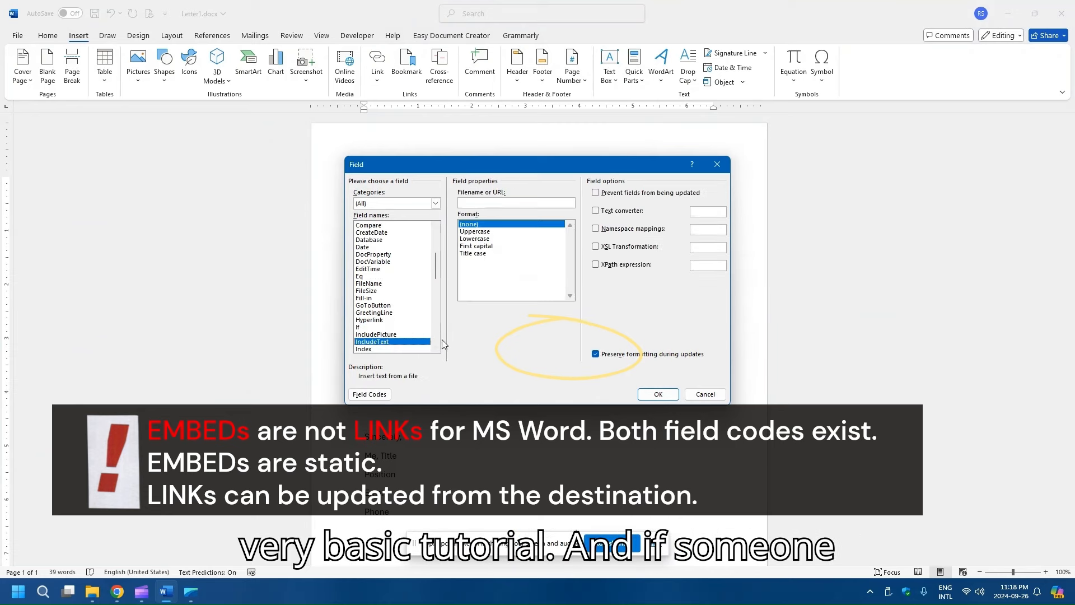
{"action": "left_click", "coordinate": [658, 394]}
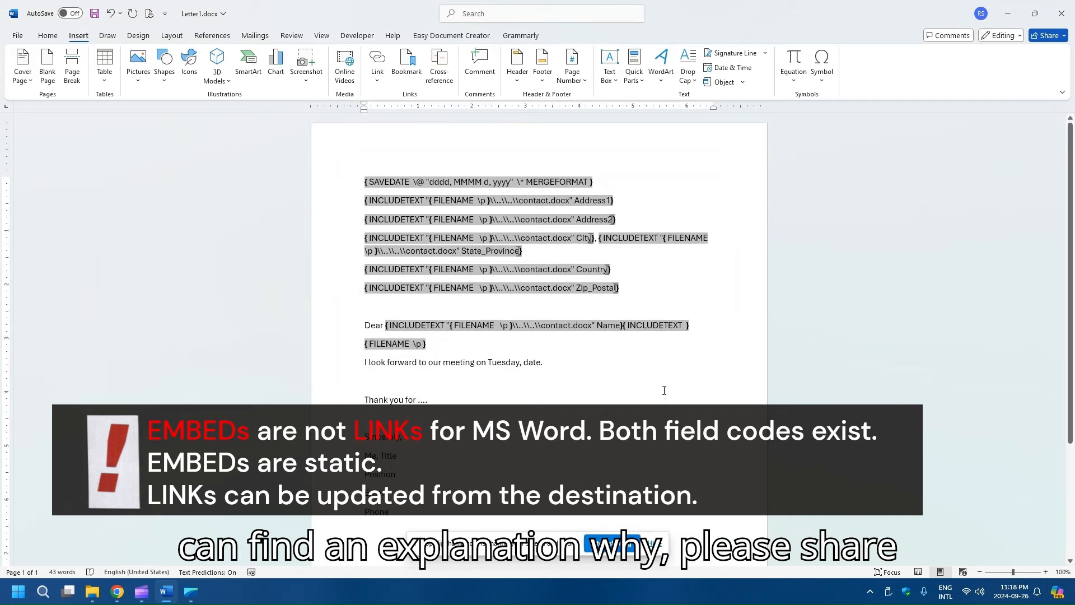
{"action": "key", "text": "Return"}
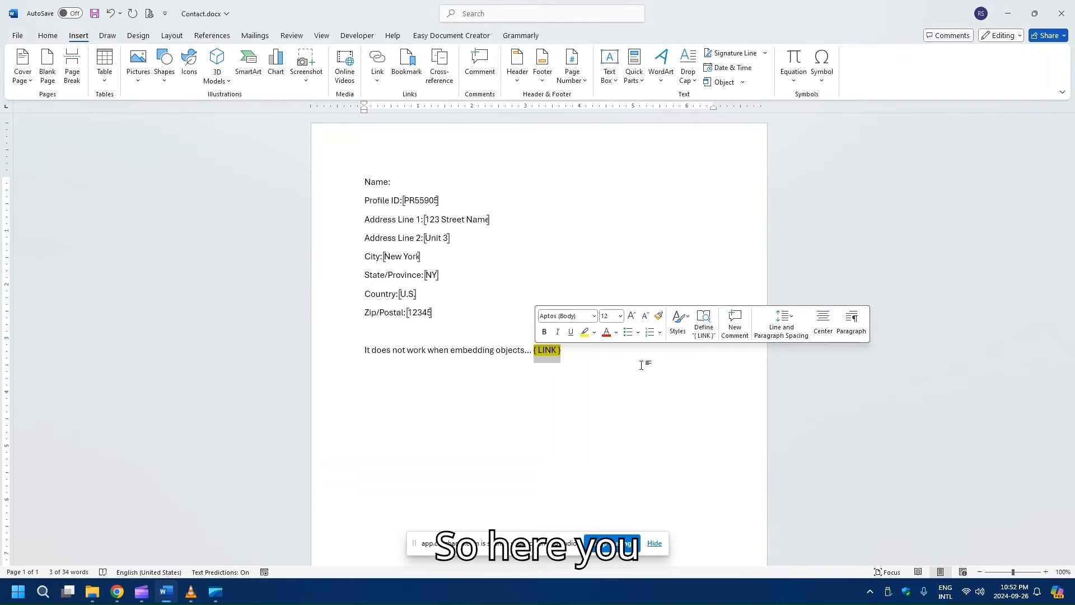
Delete the highlighted "{ LINK }" text at the end of the embedding note in Contact.docx.
{"action": "key", "text": "Delete"}
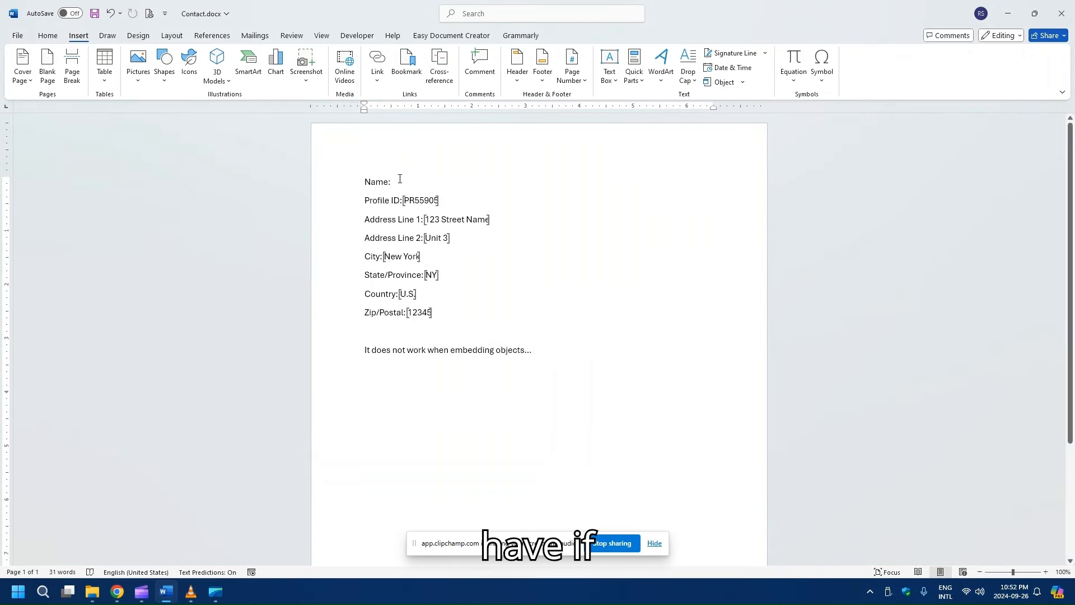
{"action": "key", "text": "BackSpace"}
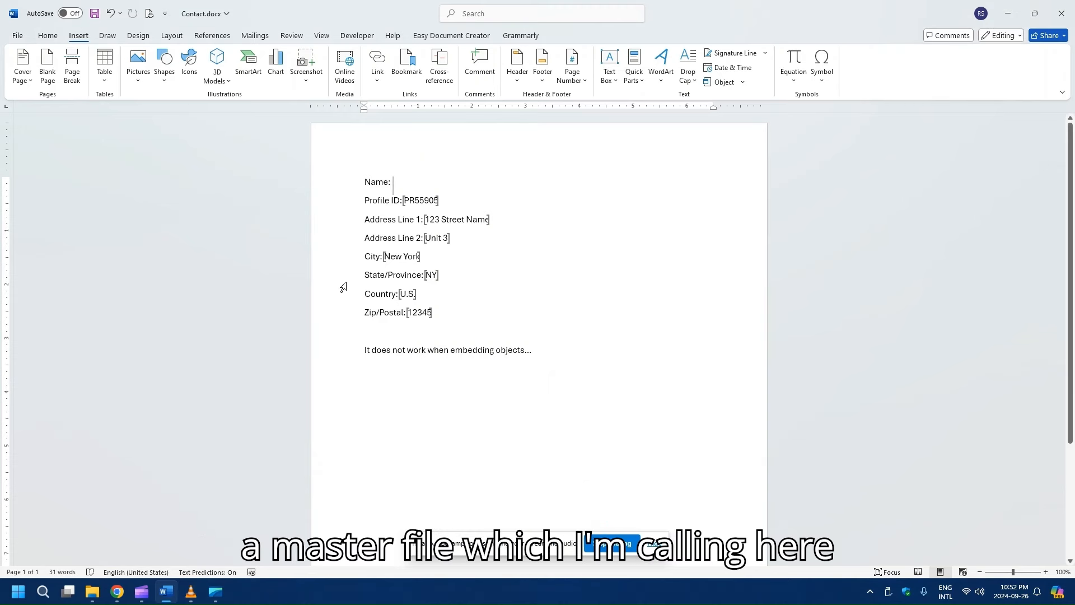
Switch to File Explorer to view the contents of Template Folder, and return to Contact.docx in Word.
{"action": "left_click", "coordinate": [91, 591]}
{"action": "left_click", "coordinate": [101, 539]}
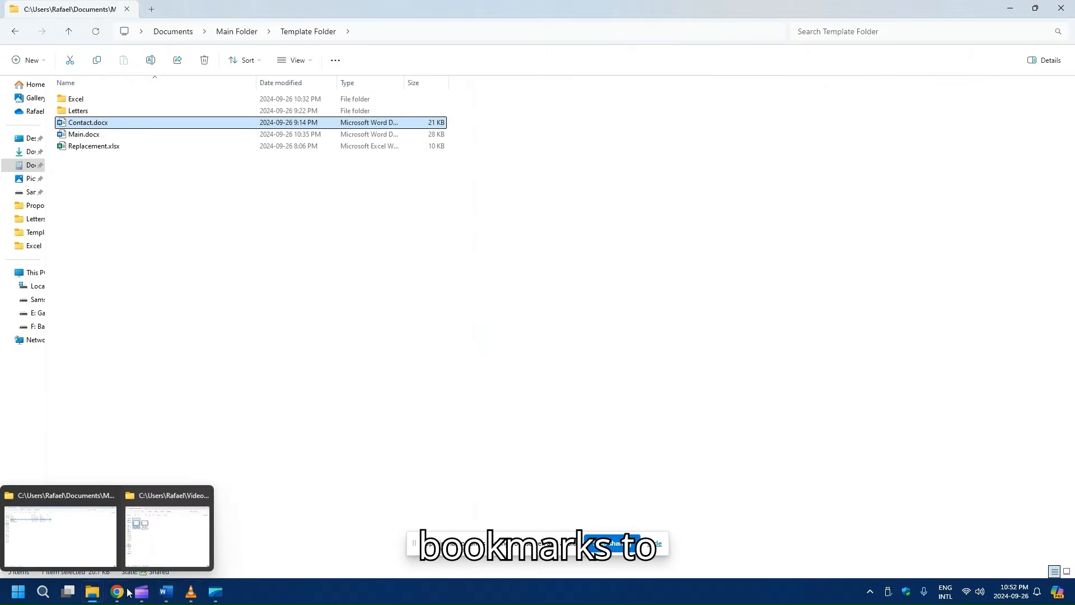
{"action": "mouse_move", "coordinate": [166, 592]}
{"action": "left_click", "coordinate": [139, 482]}
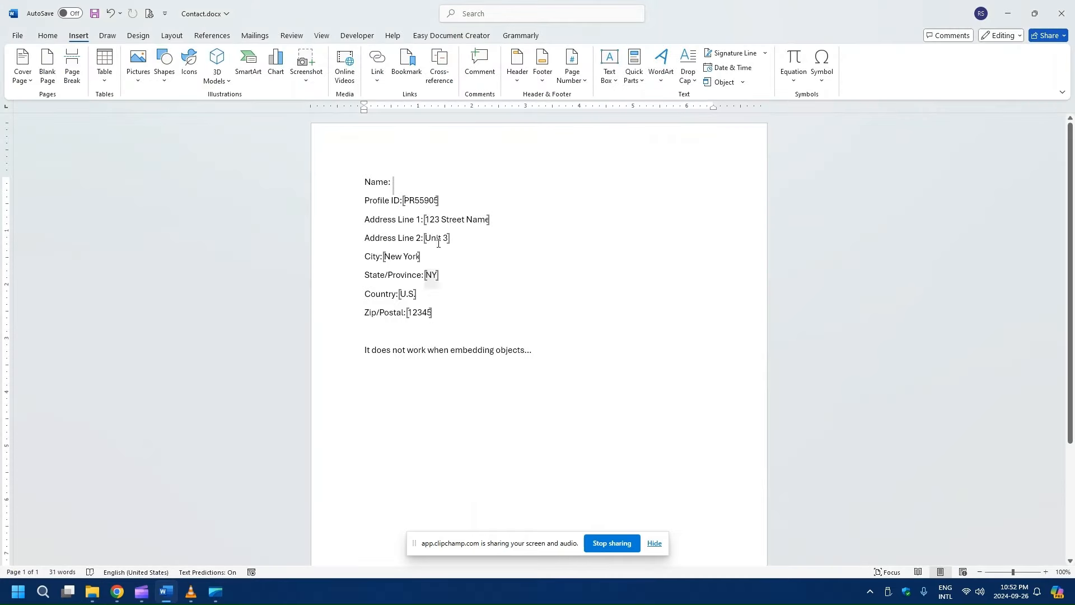
Examine the contact fields one by one, from the Name line down to Zip/Postal.
{"action": "left_click", "coordinate": [427, 184]}
{"action": "key", "text": "BackSpace"}
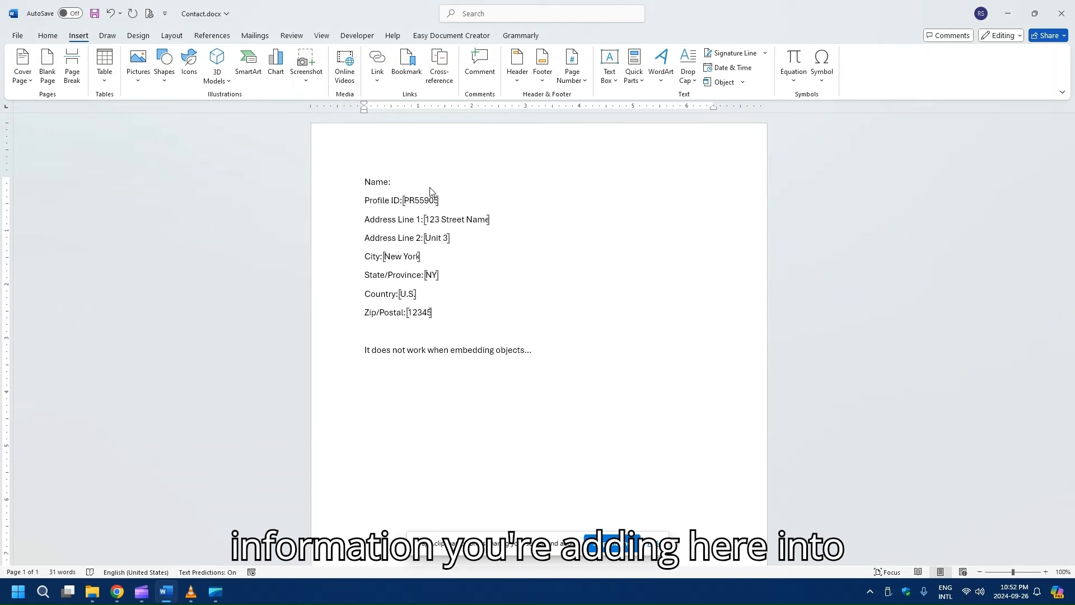
{"action": "left_click", "coordinate": [473, 219]}
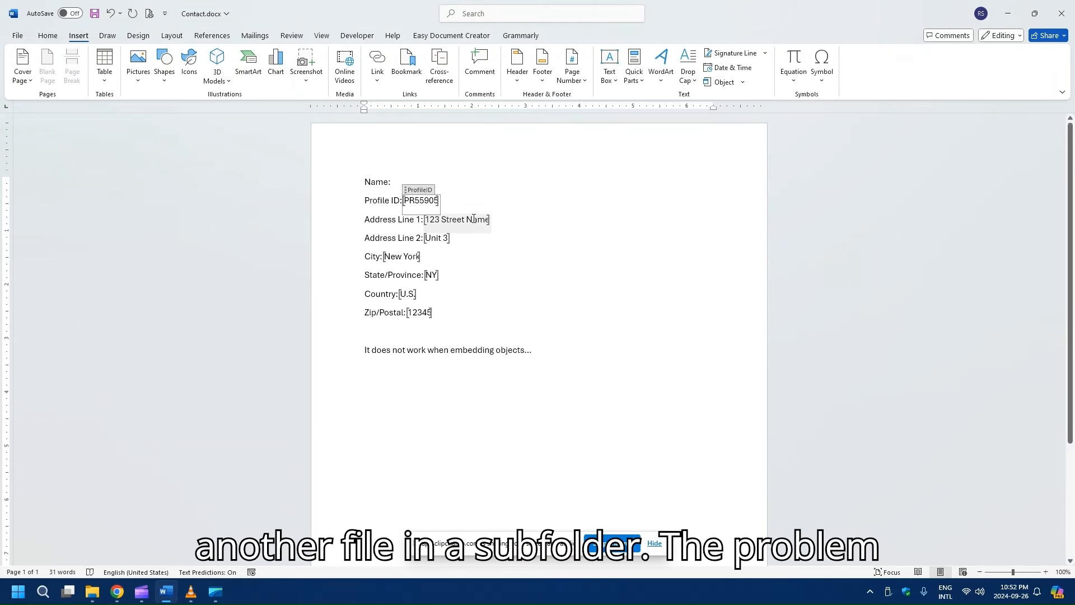
{"action": "left_click", "coordinate": [438, 238]}
{"action": "left_click", "coordinate": [409, 258]}
{"action": "left_click", "coordinate": [431, 276]}
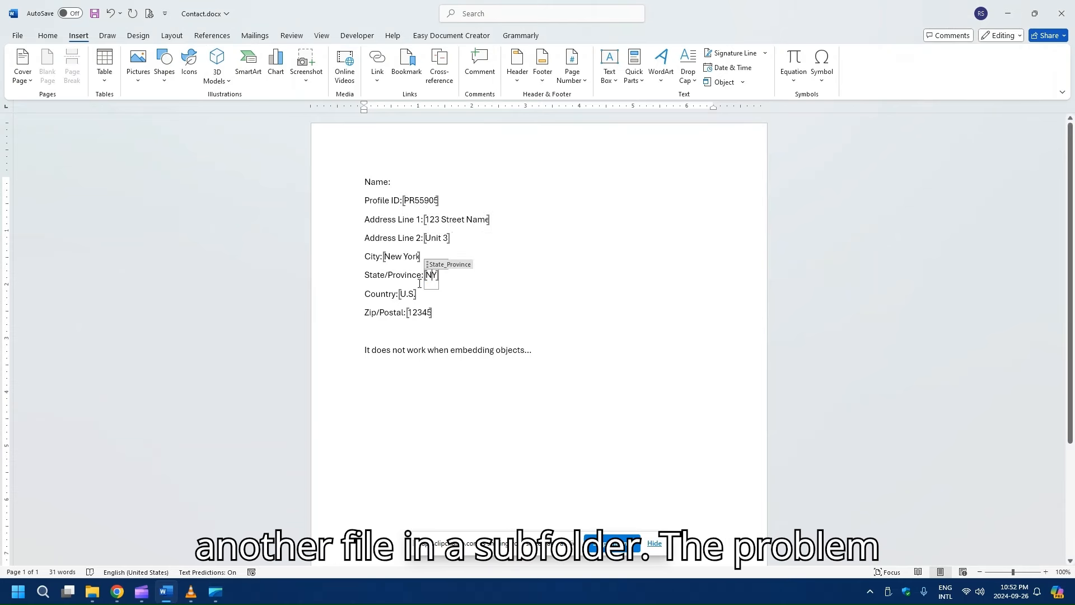
{"action": "left_click", "coordinate": [407, 295]}
{"action": "left_click", "coordinate": [417, 313]}
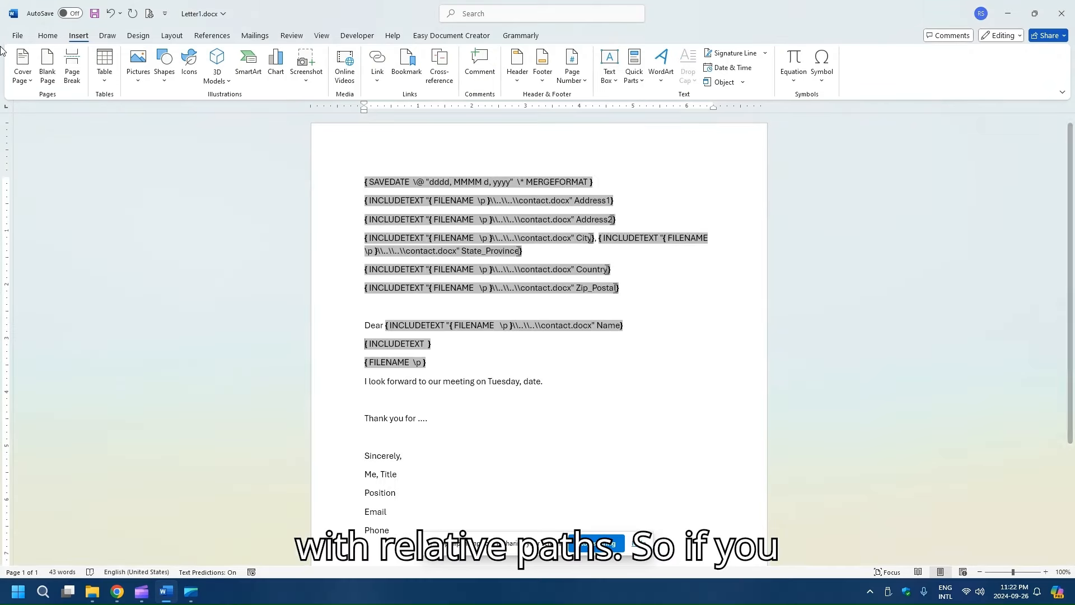
Open the advanced Word options and examine the document content settings for bookmarks, field codes and field shading.
{"action": "left_click", "coordinate": [17, 35]}
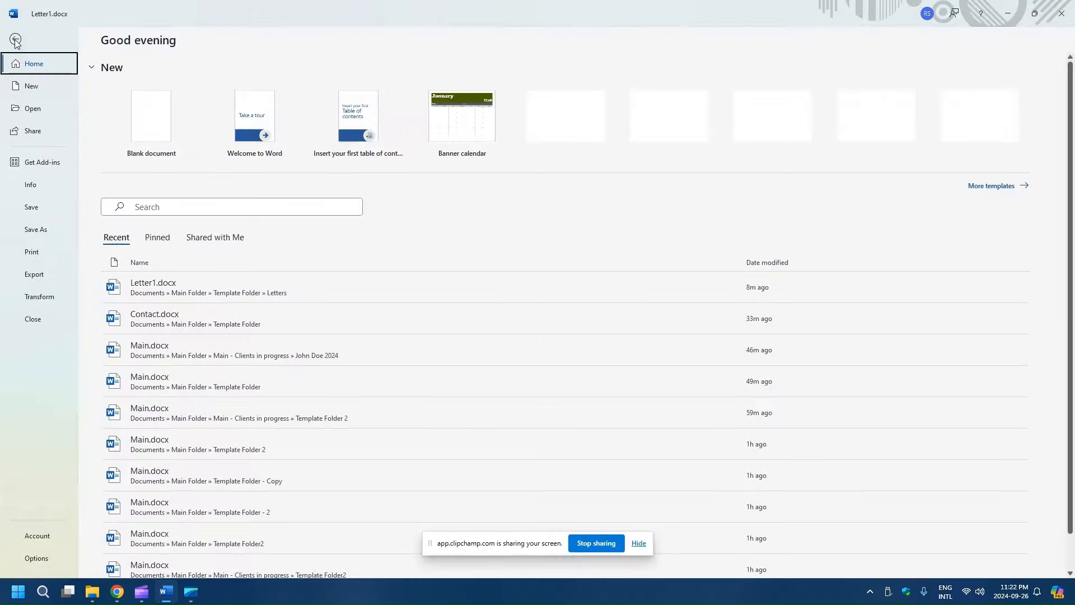
{"action": "left_click", "coordinate": [36, 558]}
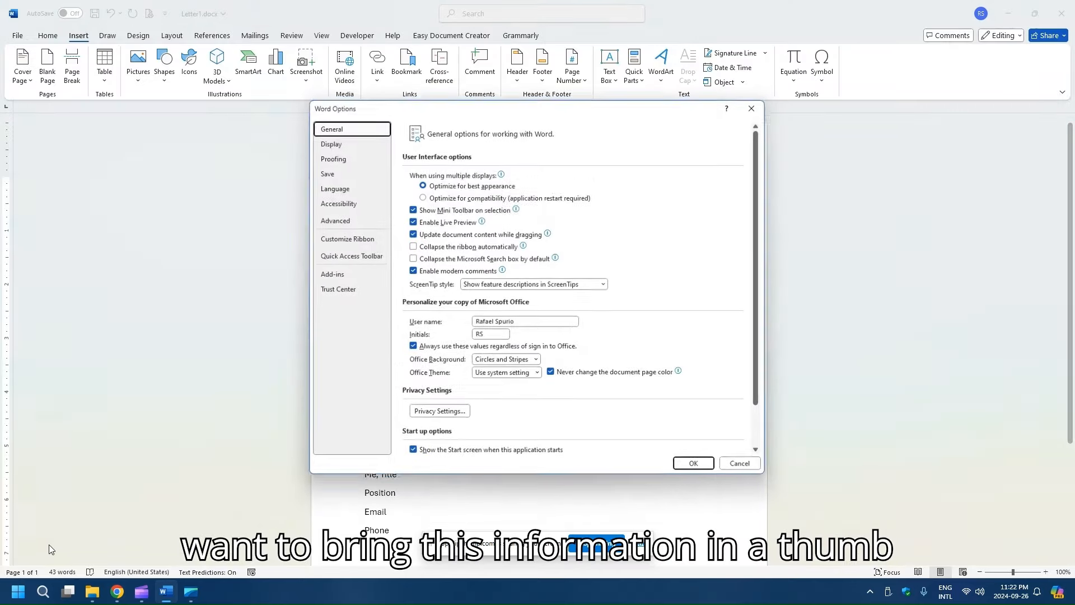
{"action": "left_click", "coordinate": [336, 221]}
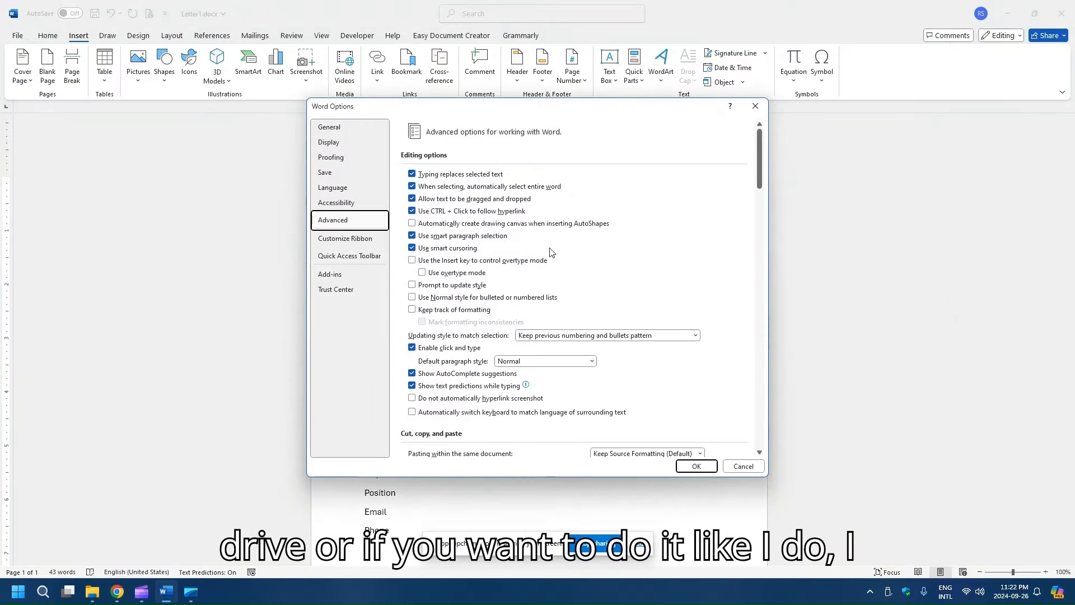
{"action": "scroll", "coordinate": [564, 230], "scroll_direction": "down", "scroll_amount": 3}
{"action": "scroll", "coordinate": [565, 231], "scroll_direction": "down", "scroll_amount": 6}
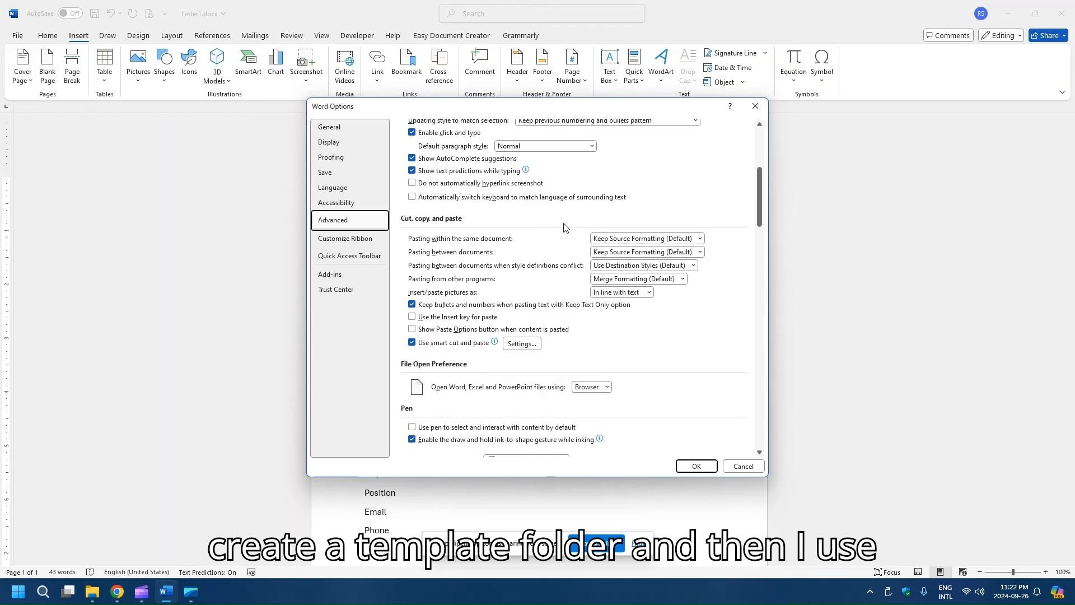
{"action": "scroll", "coordinate": [564, 226], "scroll_direction": "down", "scroll_amount": 3}
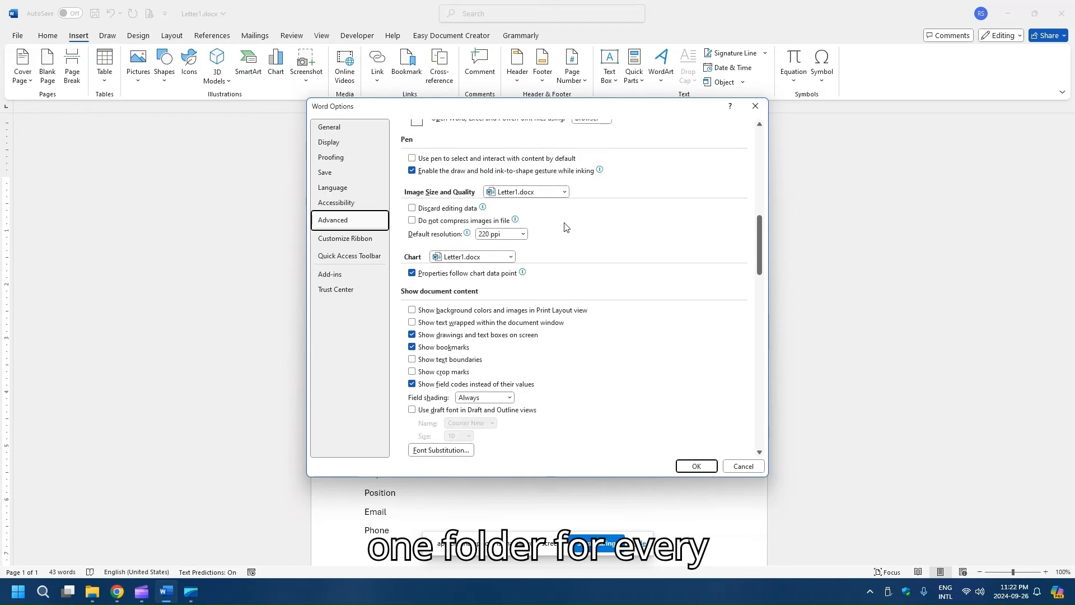
{"action": "scroll", "coordinate": [565, 227], "scroll_direction": "down", "scroll_amount": 2}
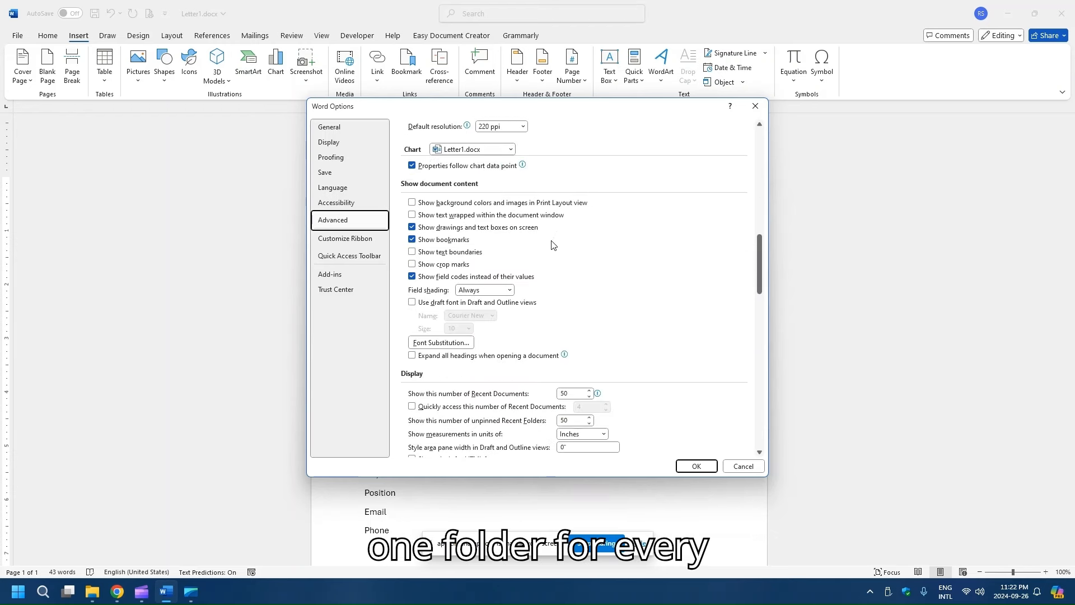
{"action": "scroll", "coordinate": [542, 238], "scroll_direction": "down", "scroll_amount": 1}
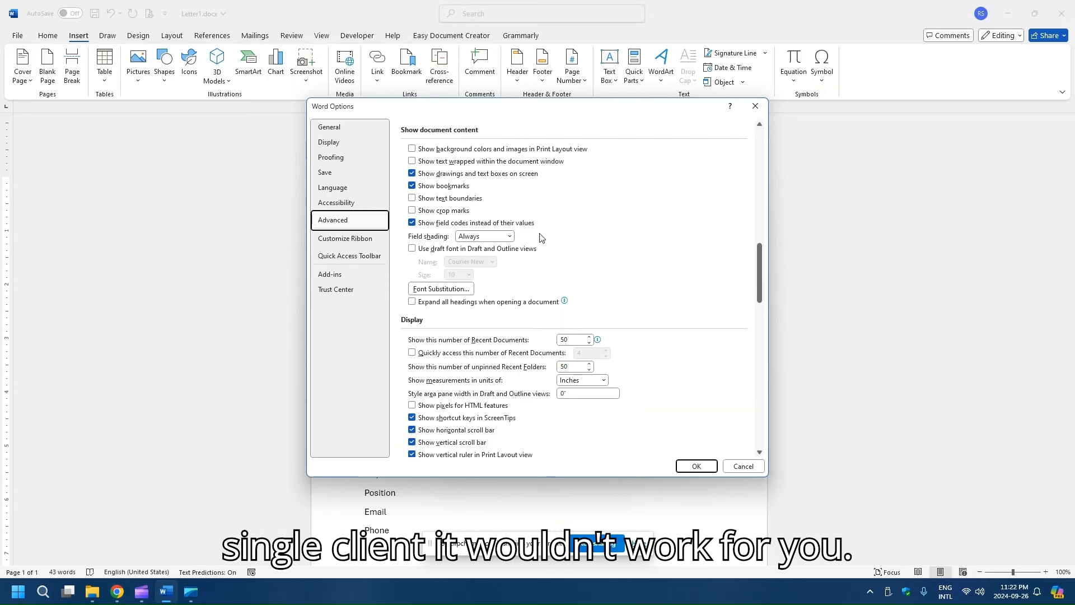
Try the field shading option When selected, set it back to Always, and close Word Options without saving.
{"action": "left_click", "coordinate": [509, 238]}
{"action": "left_click", "coordinate": [510, 238]}
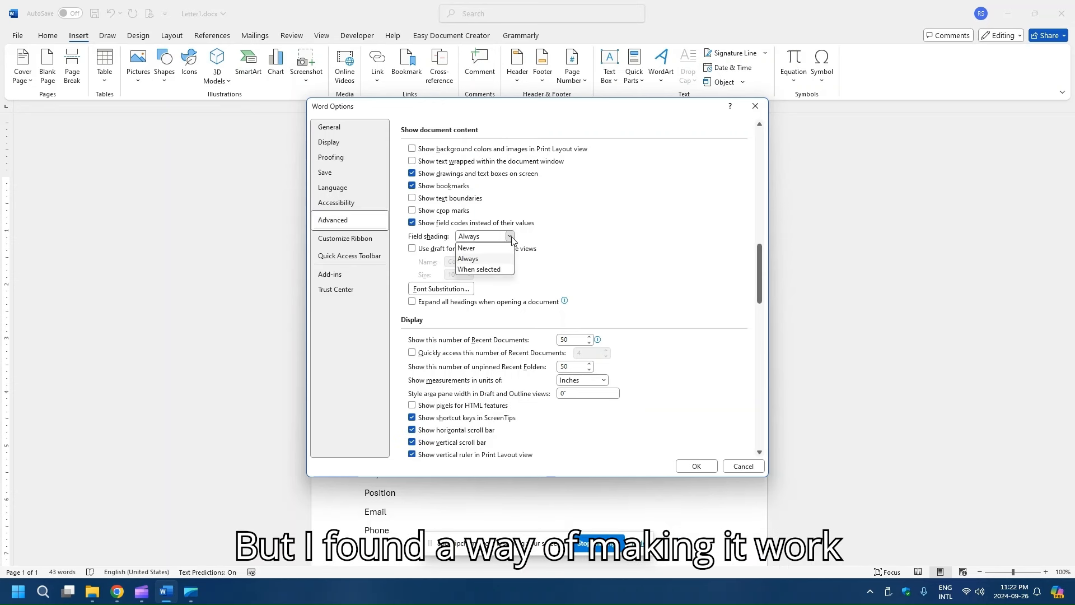
{"action": "left_click", "coordinate": [485, 270]}
{"action": "left_click", "coordinate": [510, 237]}
{"action": "left_click", "coordinate": [480, 261]}
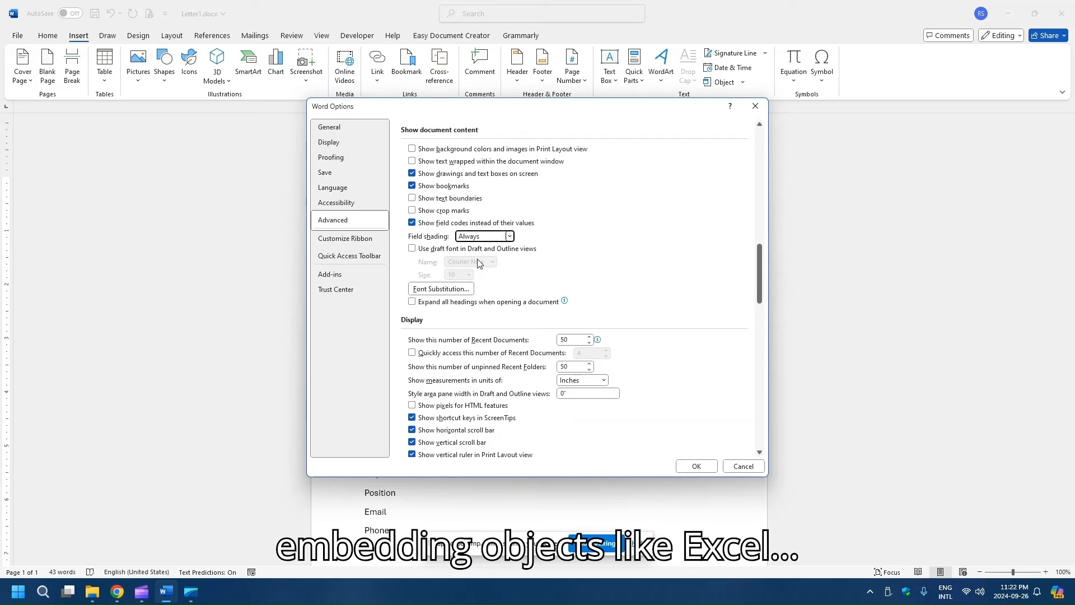
{"action": "left_click", "coordinate": [752, 468]}
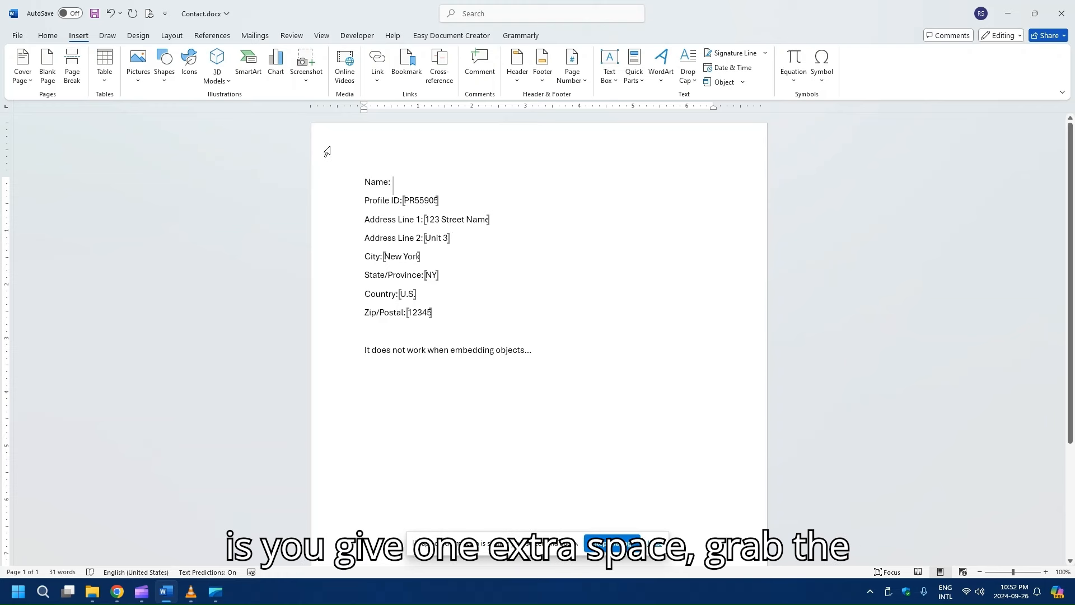
Add a bookmark called Name on the Name line of Contact.docx and select the full name inside it.
{"action": "left_click", "coordinate": [407, 64]}
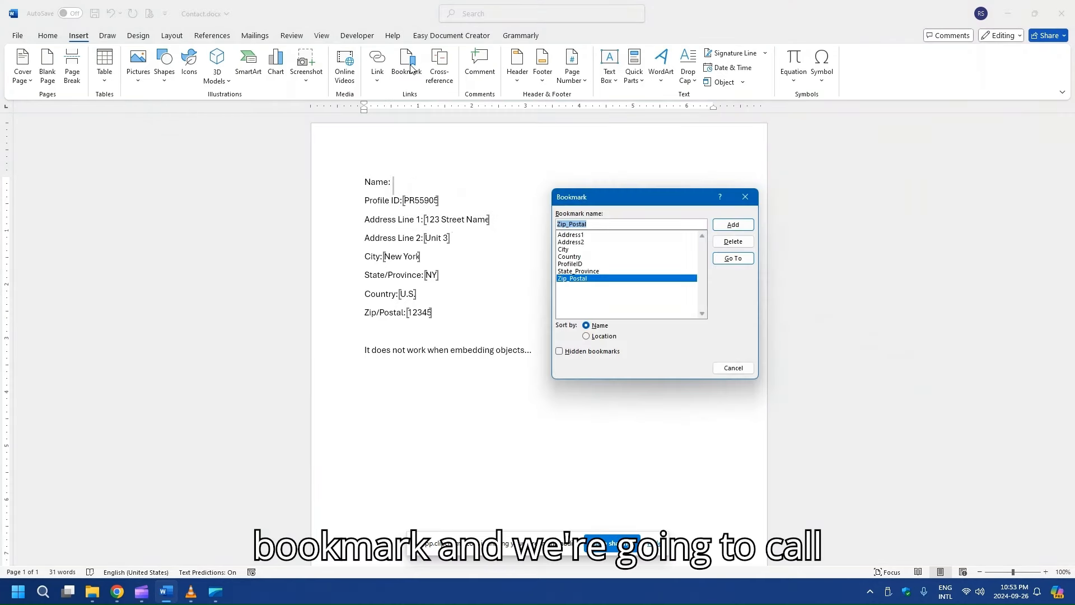
{"action": "type", "text": "Name"}
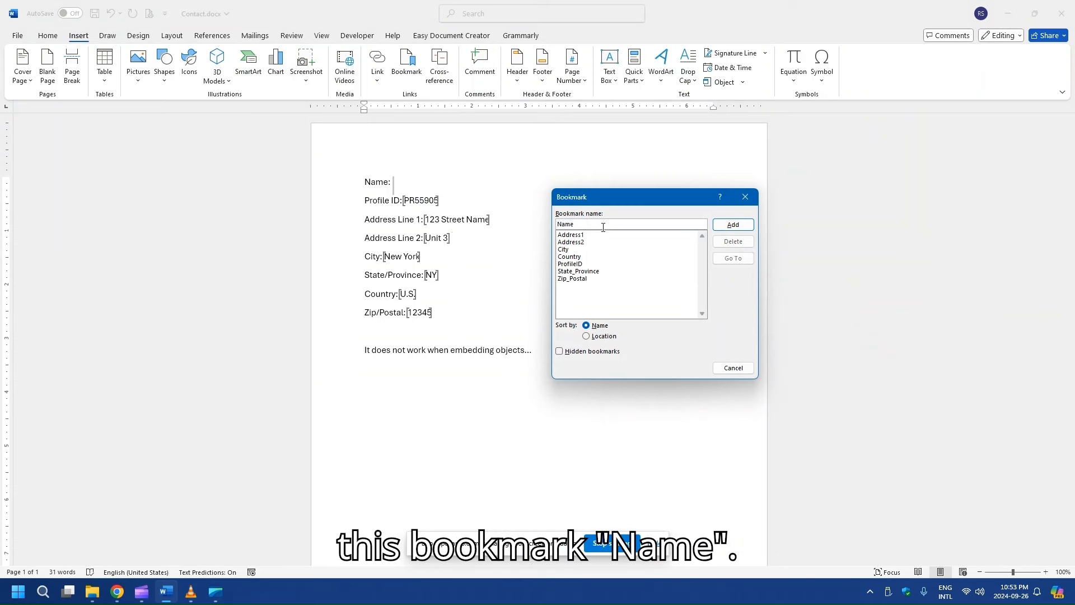
{"action": "left_click", "coordinate": [729, 226]}
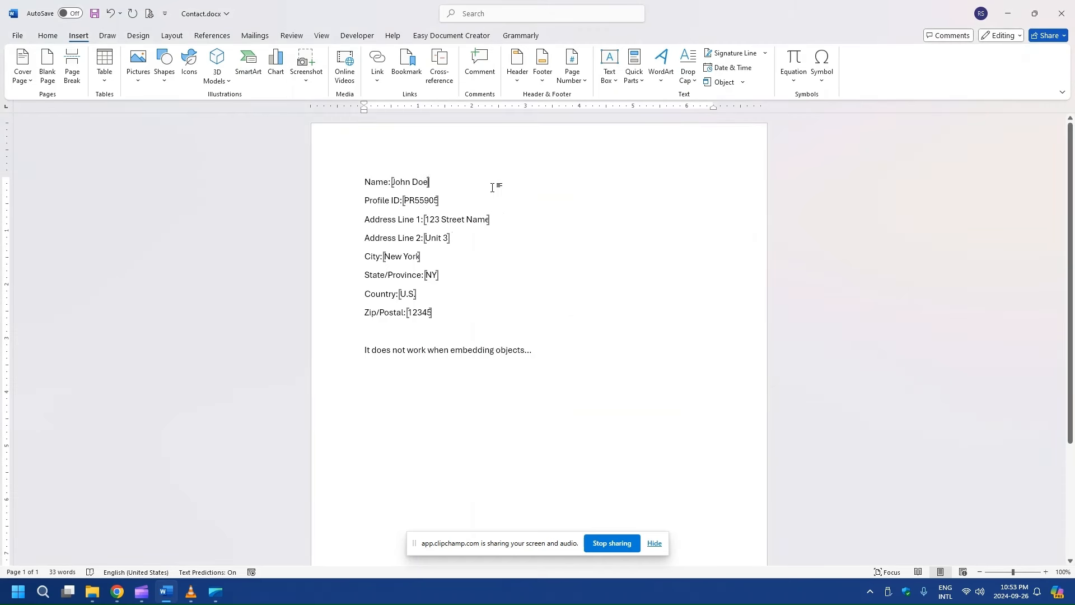
{"action": "key", "text": "shift+Left"}
{"action": "key", "text": "shift+Left"}
{"action": "key", "text": "shift+Left"}
{"action": "key", "text": "shift+Left"}
{"action": "key", "text": "shift+Left"}
{"action": "key", "text": "shift+Left"}
{"action": "key", "text": "shift+Left"}
{"action": "key", "text": "shift+Left"}
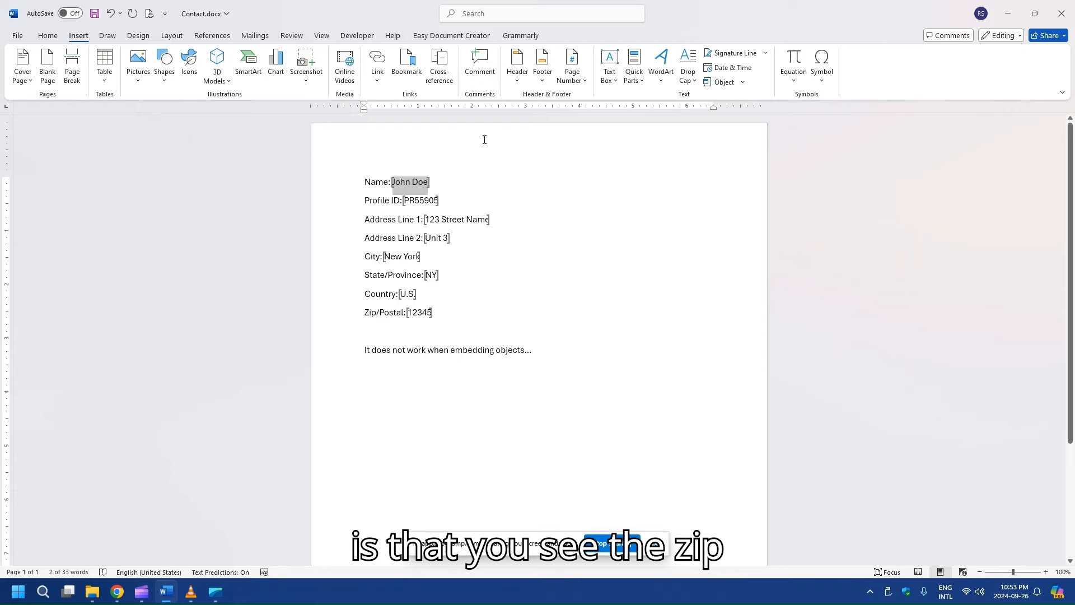
Try overwriting the bookmarked Zip/Postal value with "sdfasdfasdfsaf", undo it, and reselect the value.
{"action": "left_click", "coordinate": [416, 311]}
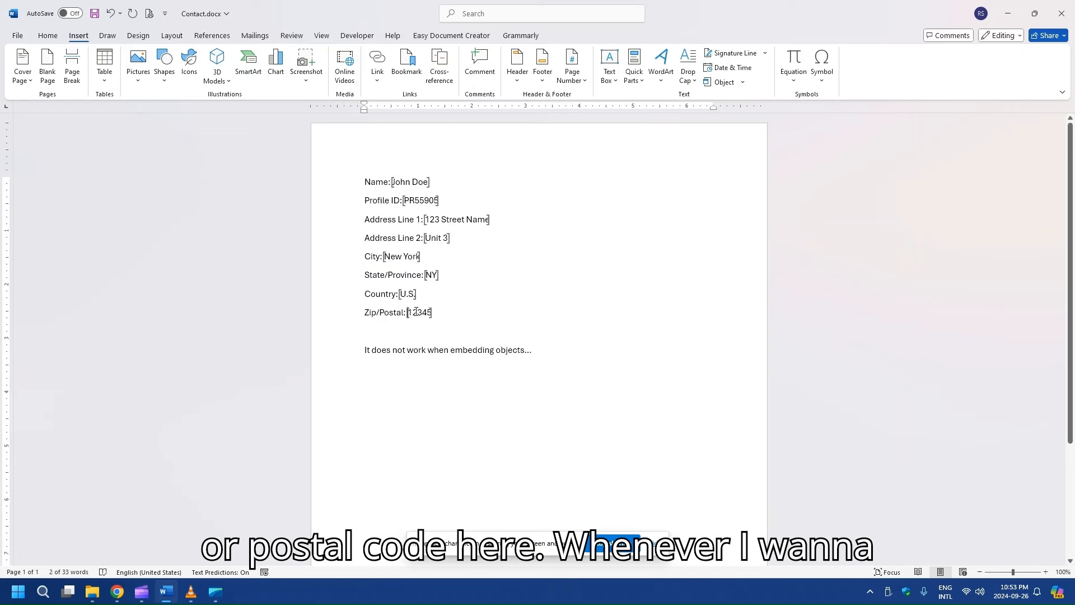
{"action": "double_click", "coordinate": [418, 313]}
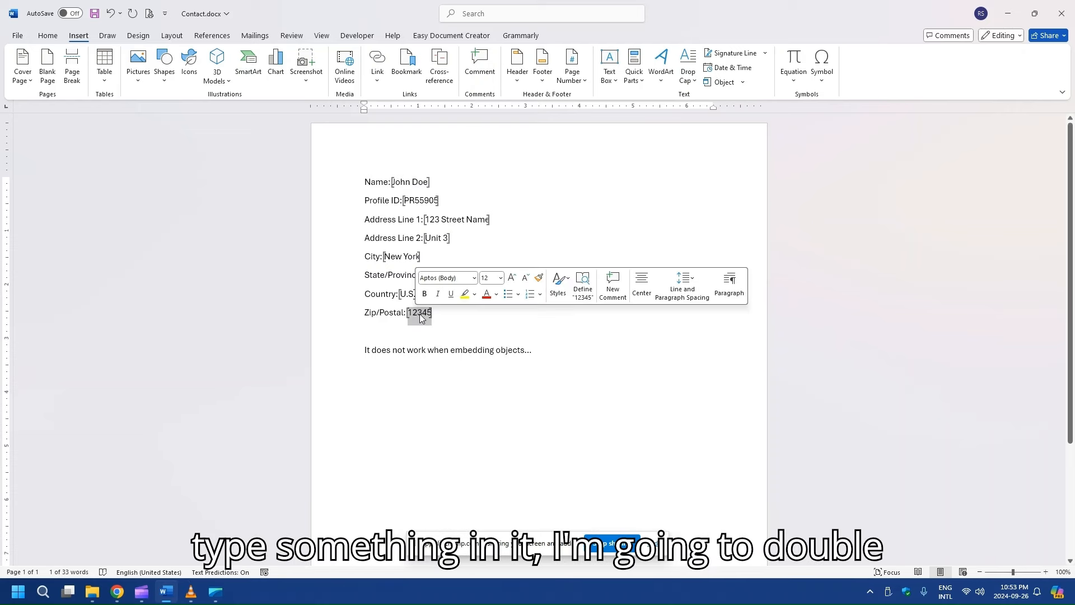
{"action": "type", "text": "sdfasdfasdfsaf"}
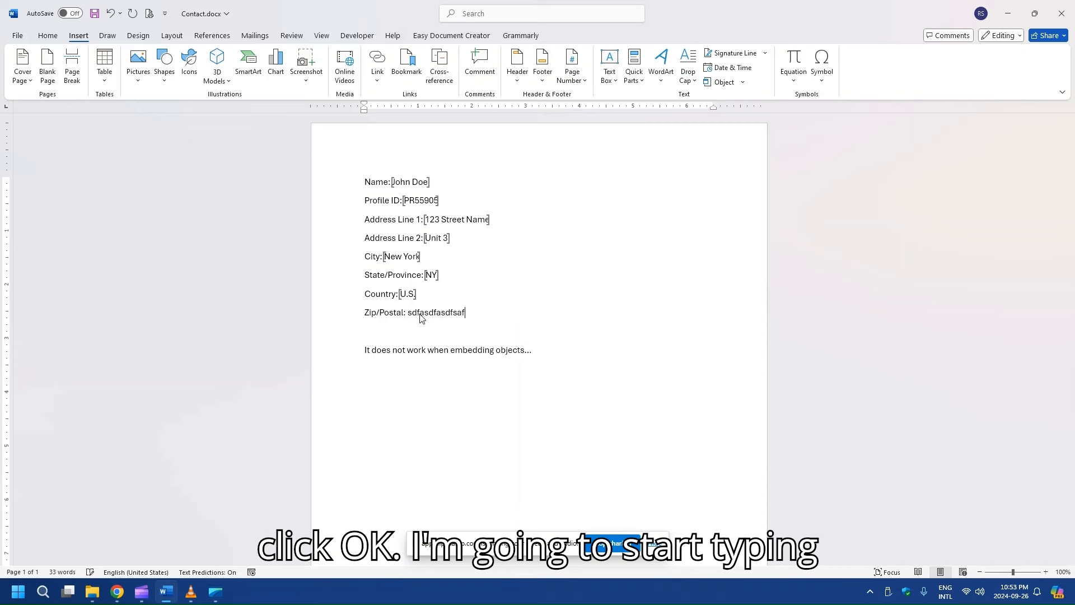
{"action": "key", "text": "ctrl+z"}
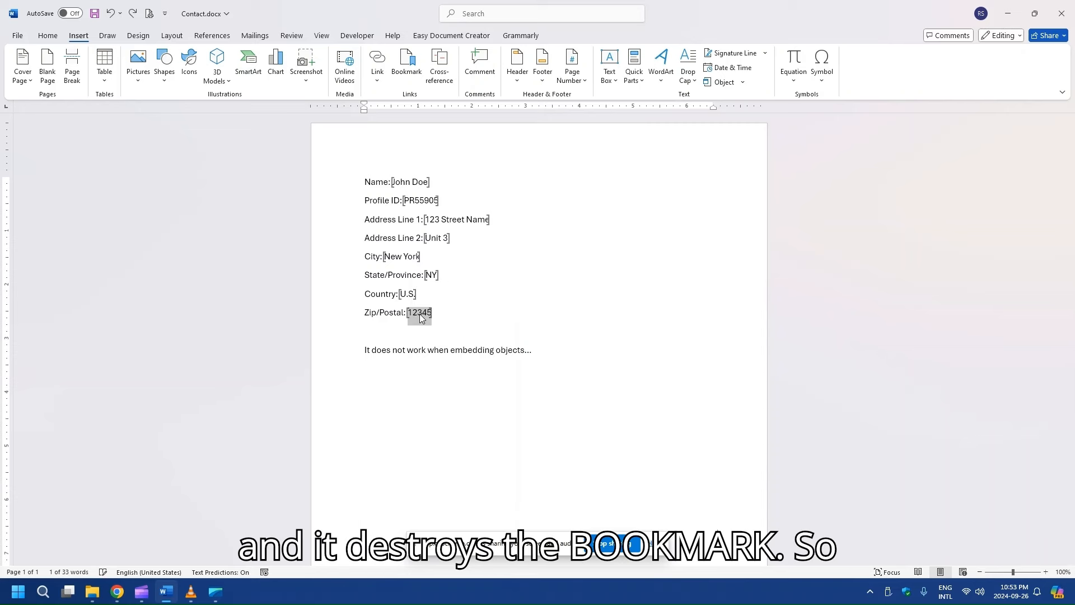
{"action": "left_click", "coordinate": [420, 314]}
{"action": "double_click", "coordinate": [420, 314]}
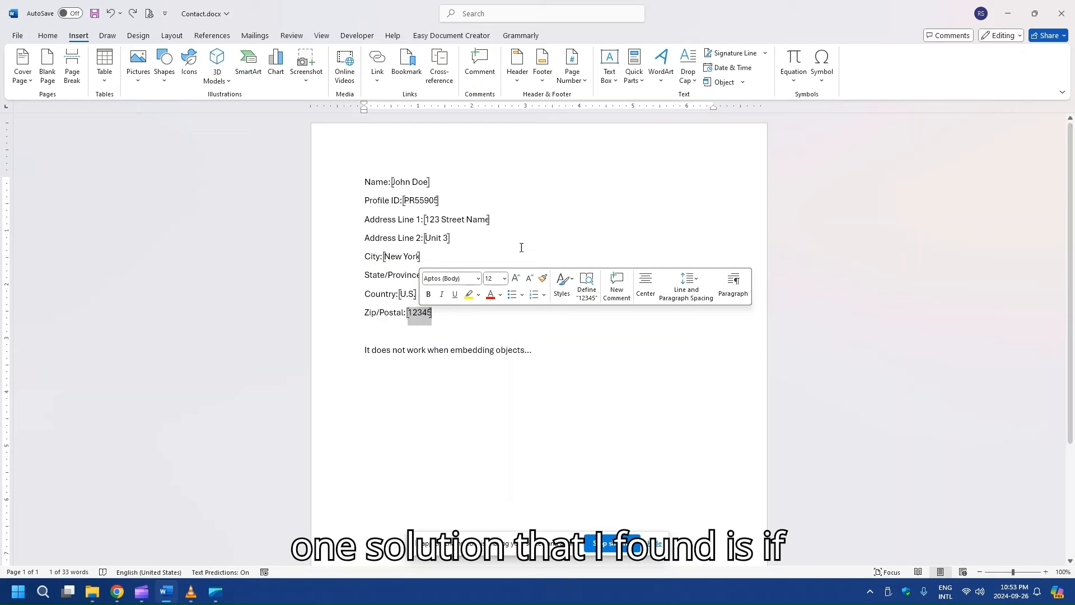
Bring up the Developer controls and select the full name inside the bookmark on the Name line.
{"action": "left_click", "coordinate": [361, 36]}
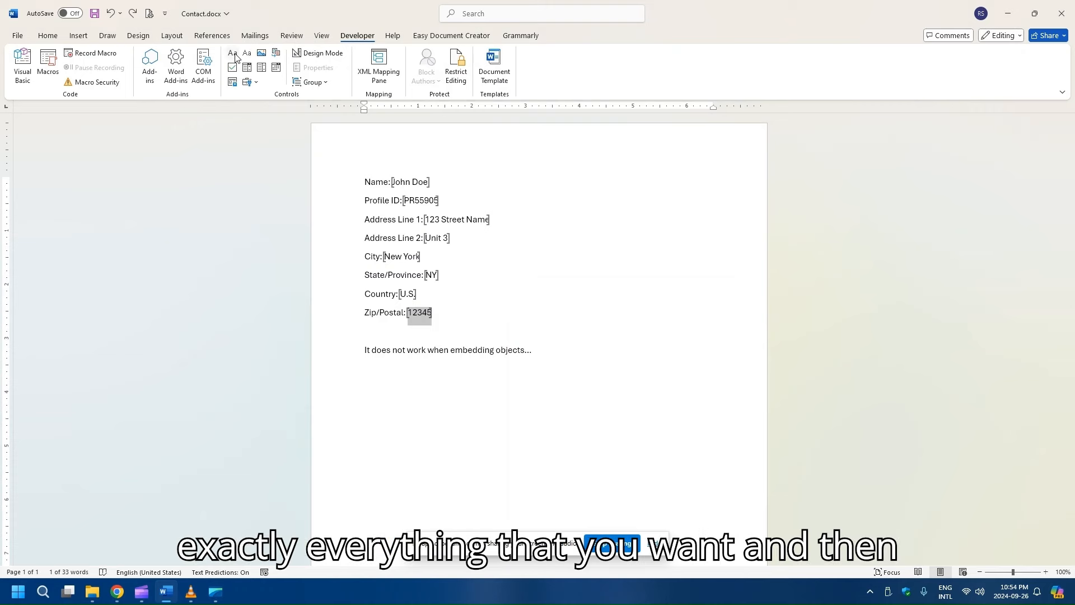
{"action": "left_click", "coordinate": [449, 188]}
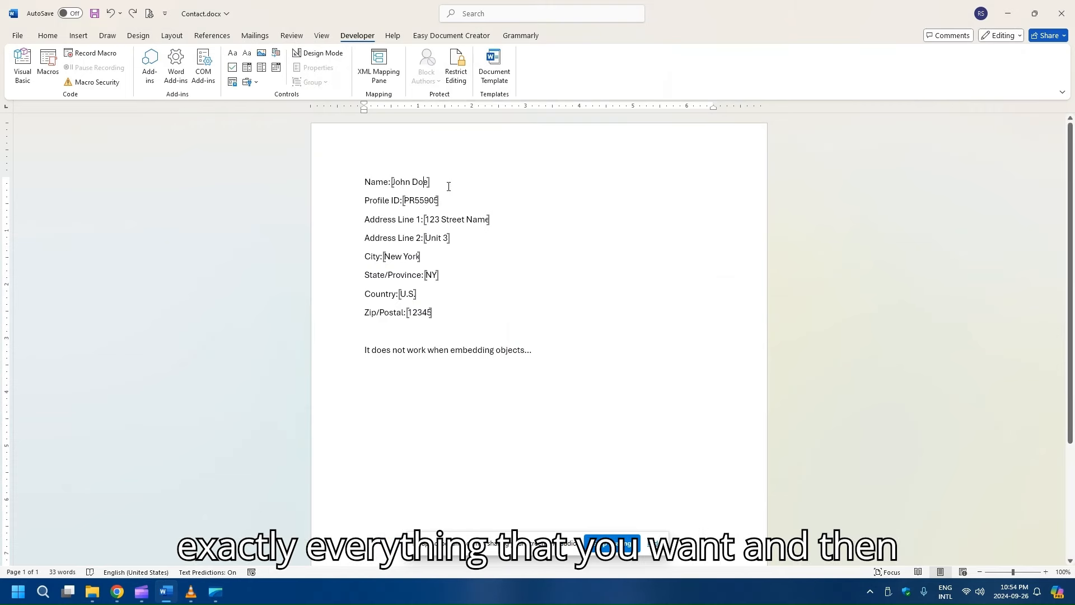
{"action": "key", "text": "shift+Left"}
{"action": "key", "text": "shift+Left"}
{"action": "key", "text": "shift+Left"}
{"action": "key", "text": "shift+Left"}
{"action": "key", "text": "shift+Left"}
{"action": "key", "text": "shift+Left"}
{"action": "key", "text": "shift+Left"}
{"action": "key", "text": "shift+Left"}
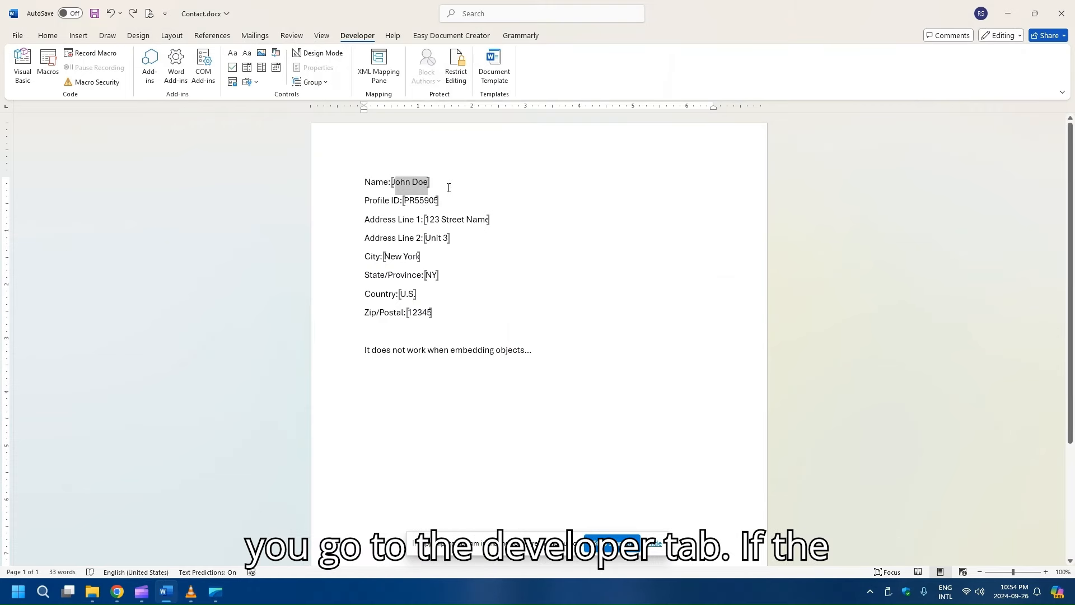
{"action": "left_click", "coordinate": [234, 55]}
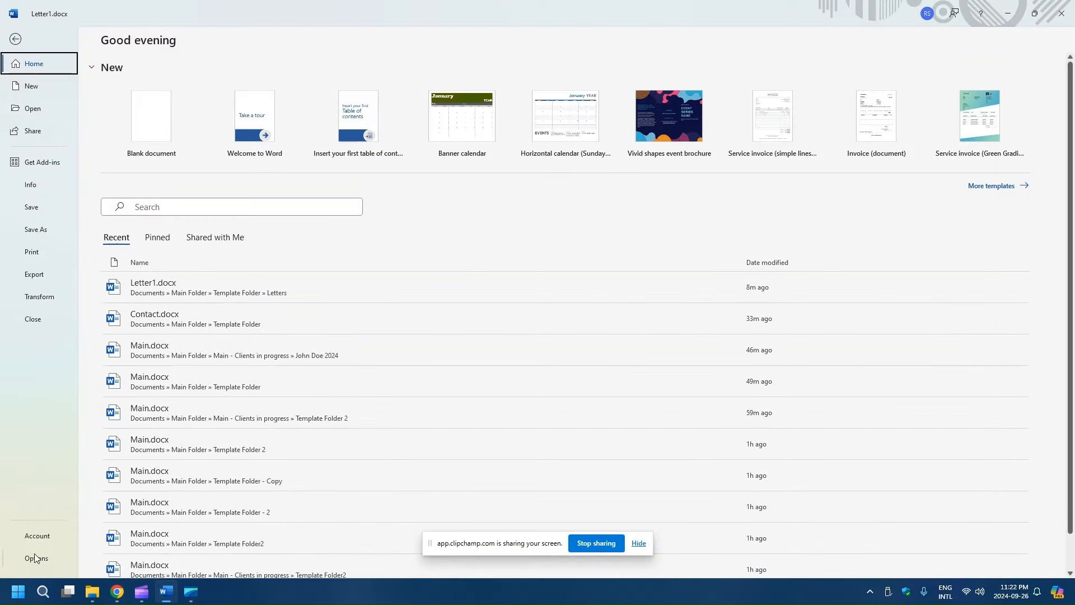
Find Developer among the main tabs in the ribbon customization options, toggle it off and on, and close without saving.
{"action": "left_click", "coordinate": [35, 554]}
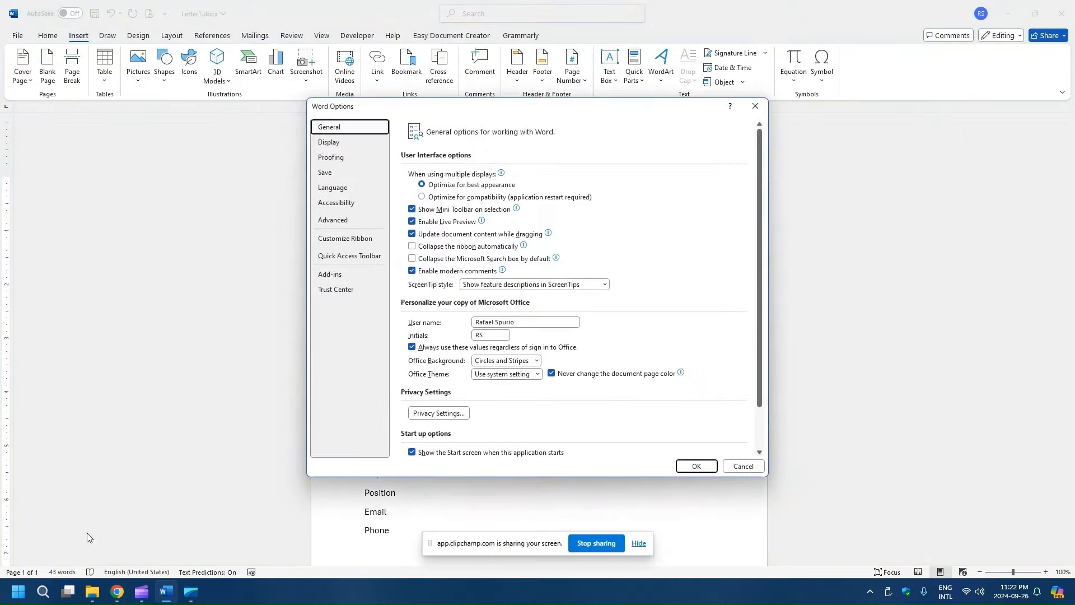
{"action": "left_click", "coordinate": [336, 220]}
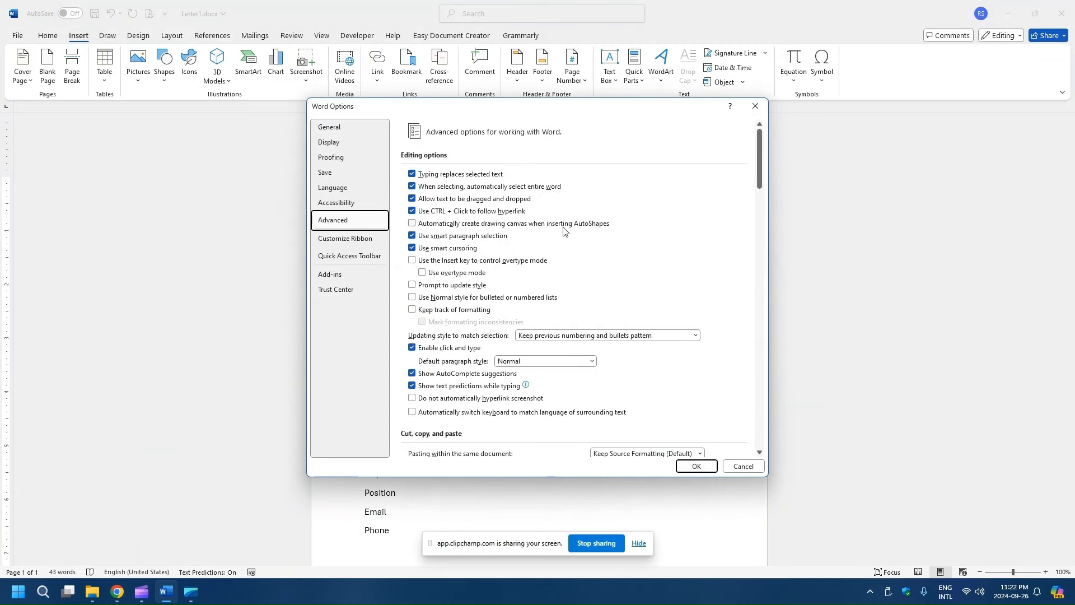
{"action": "scroll", "coordinate": [563, 231], "scroll_direction": "down", "scroll_amount": 3}
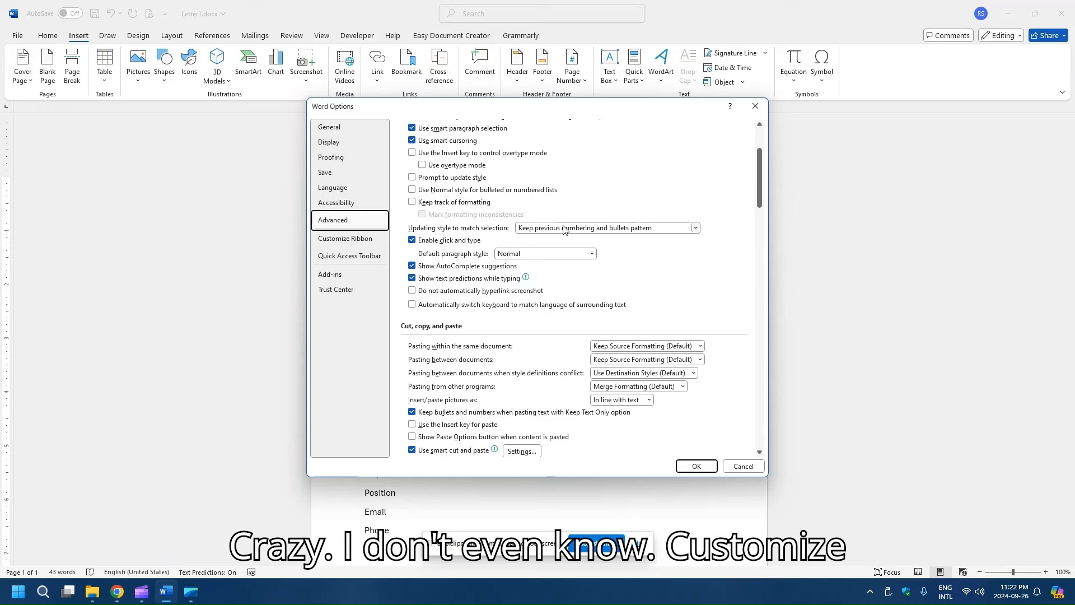
{"action": "scroll", "coordinate": [563, 231], "scroll_direction": "down", "scroll_amount": 2}
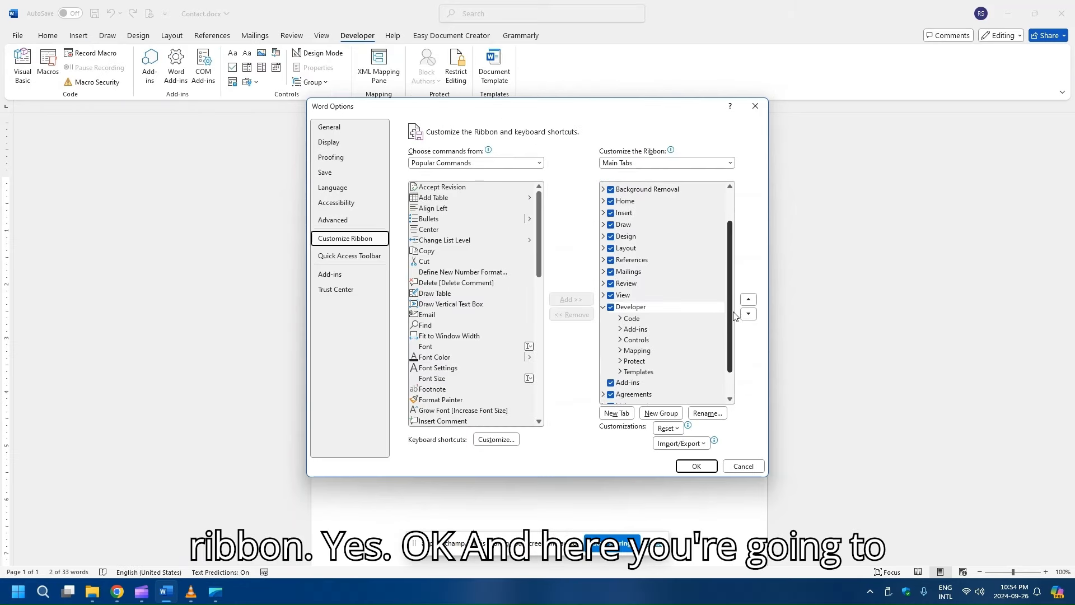
{"action": "scroll", "coordinate": [735, 316], "scroll_direction": "down", "scroll_amount": 2}
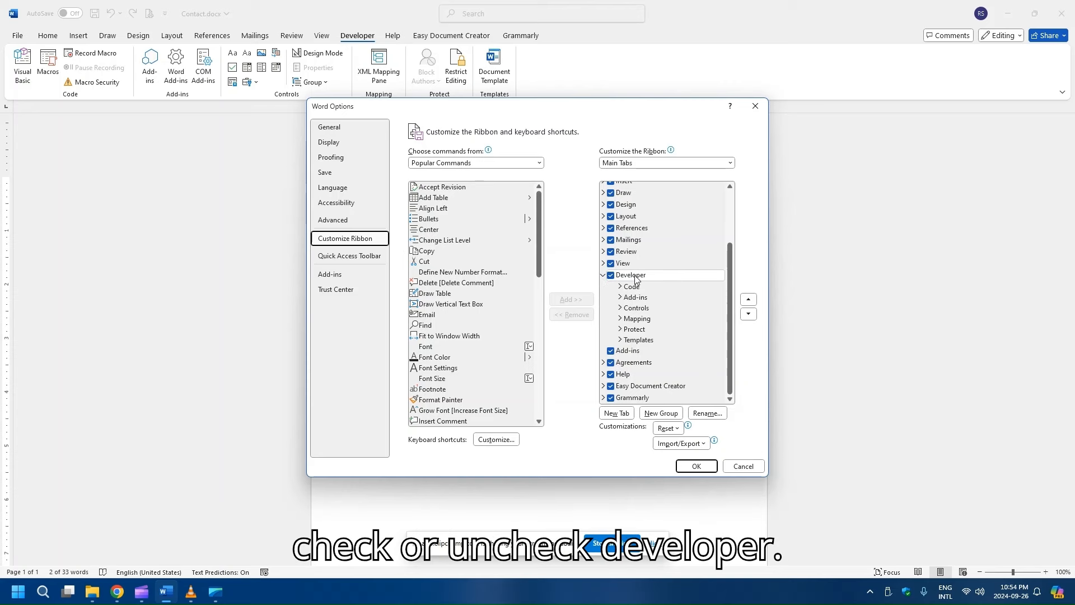
{"action": "double_click", "coordinate": [611, 276]}
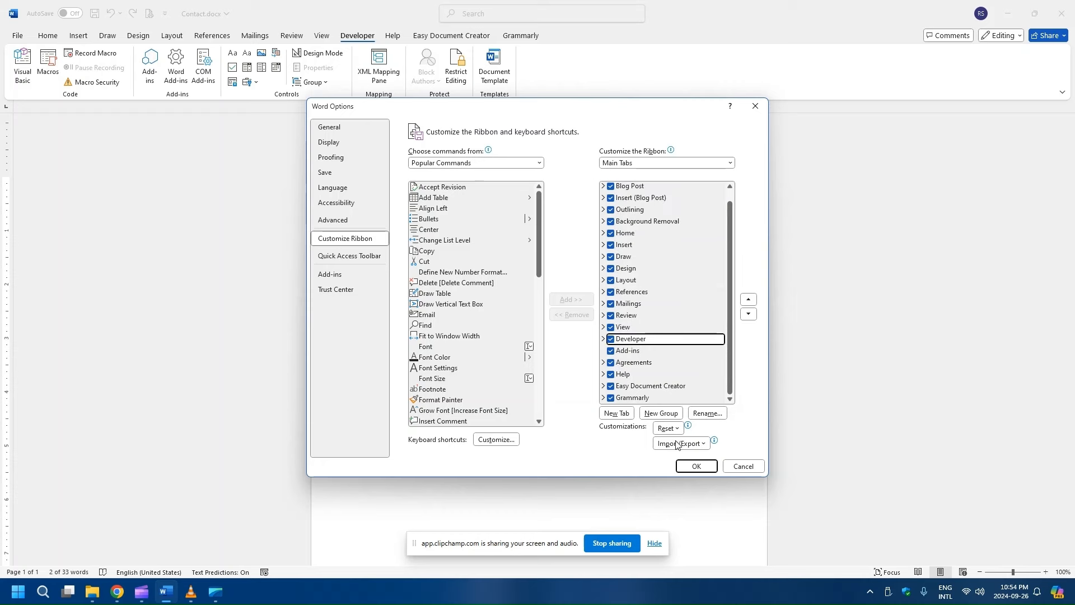
{"action": "left_click", "coordinate": [744, 466]}
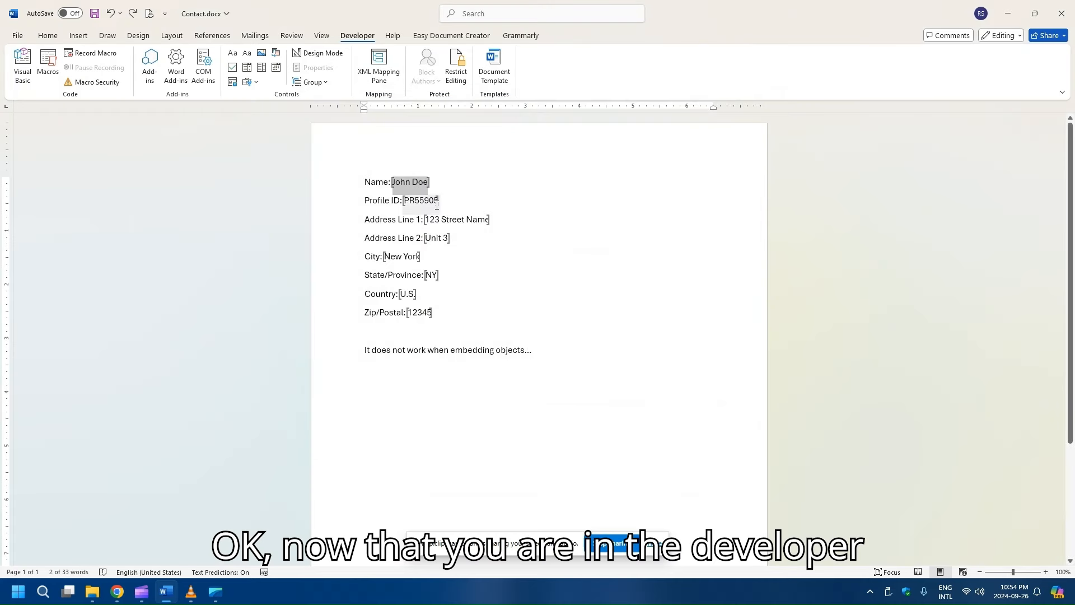
Wrap the selected full name in a rich text content control and give it the title Name.
{"action": "left_click", "coordinate": [232, 54]}
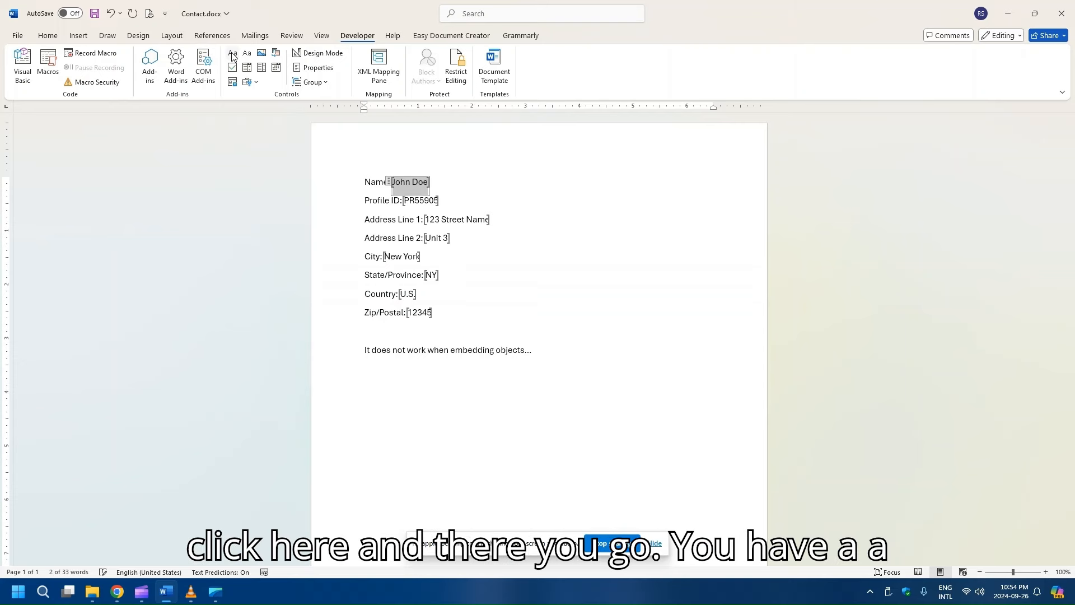
{"action": "left_click", "coordinate": [313, 68]}
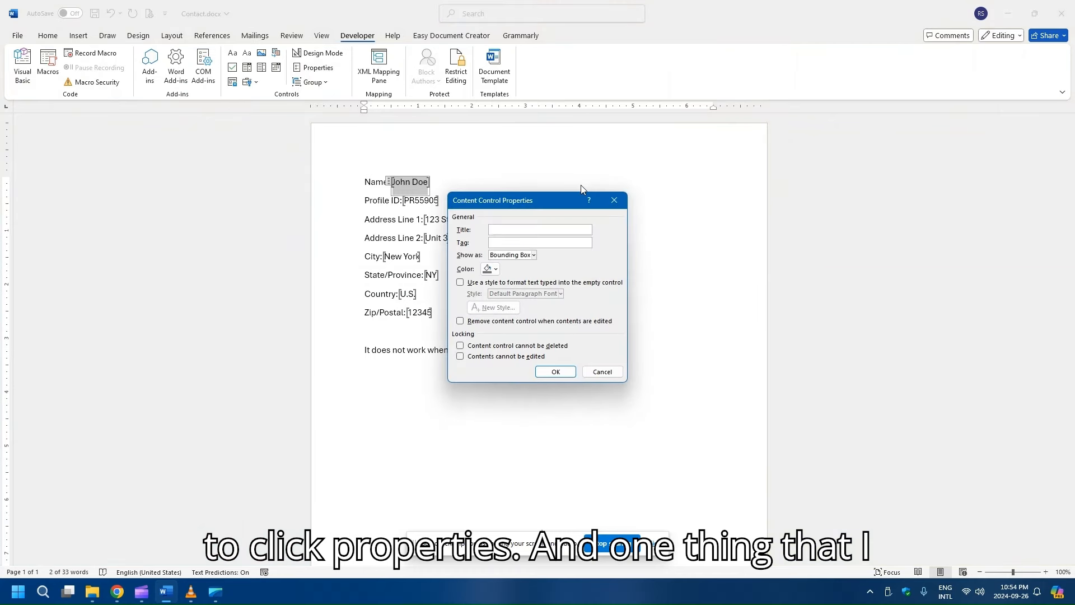
{"action": "type", "text": "Name"}
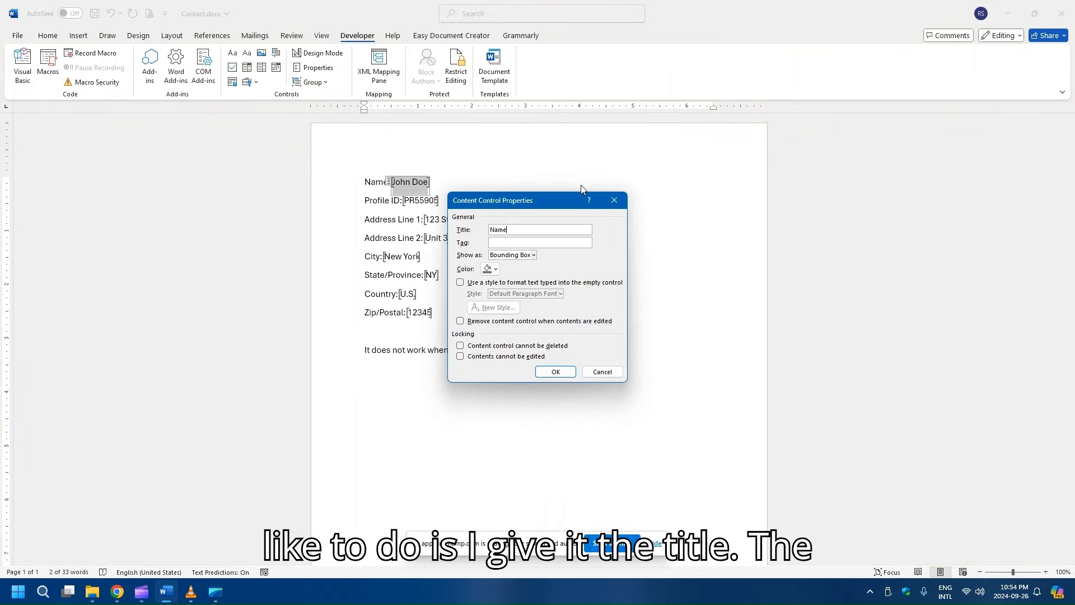
{"action": "left_click", "coordinate": [560, 374]}
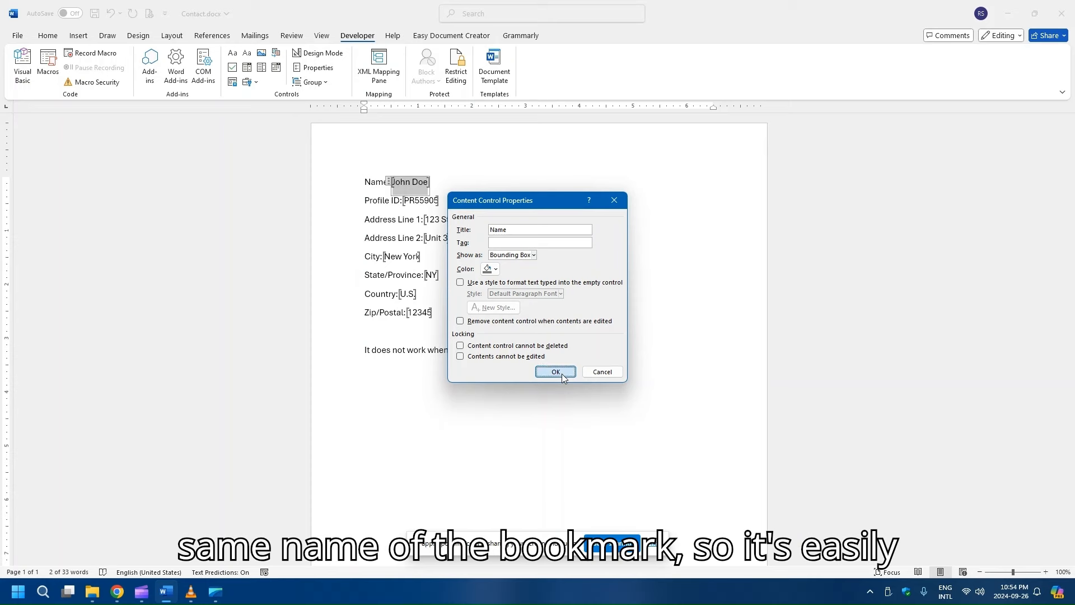
Wrap the bookmarked Zip/Postal value in a rich text content control titled Zip_Postal and save the document.
{"action": "double_click", "coordinate": [419, 315]}
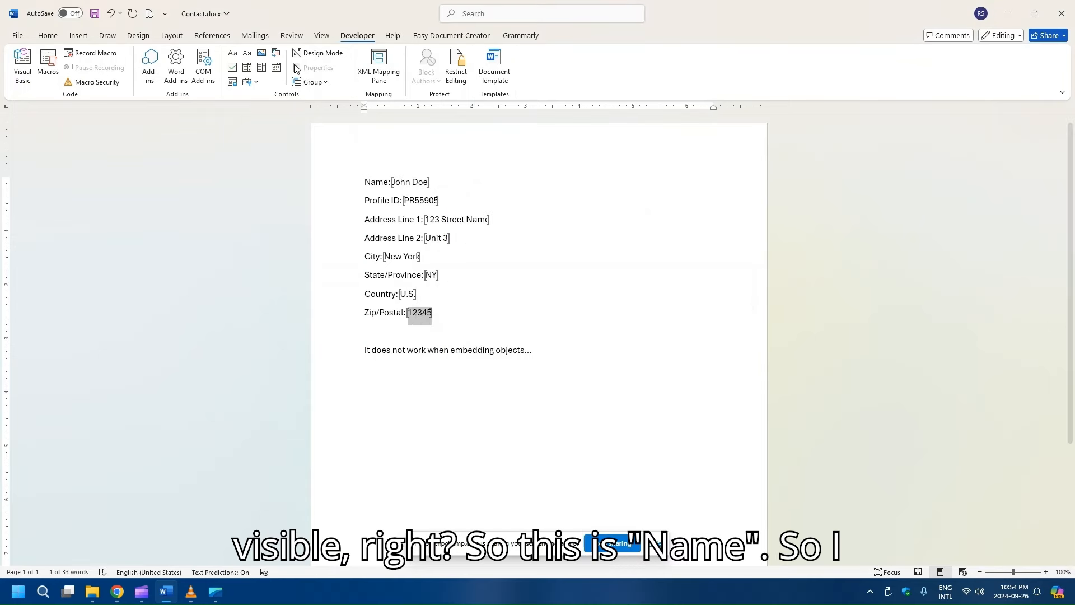
{"action": "left_click", "coordinate": [234, 58]}
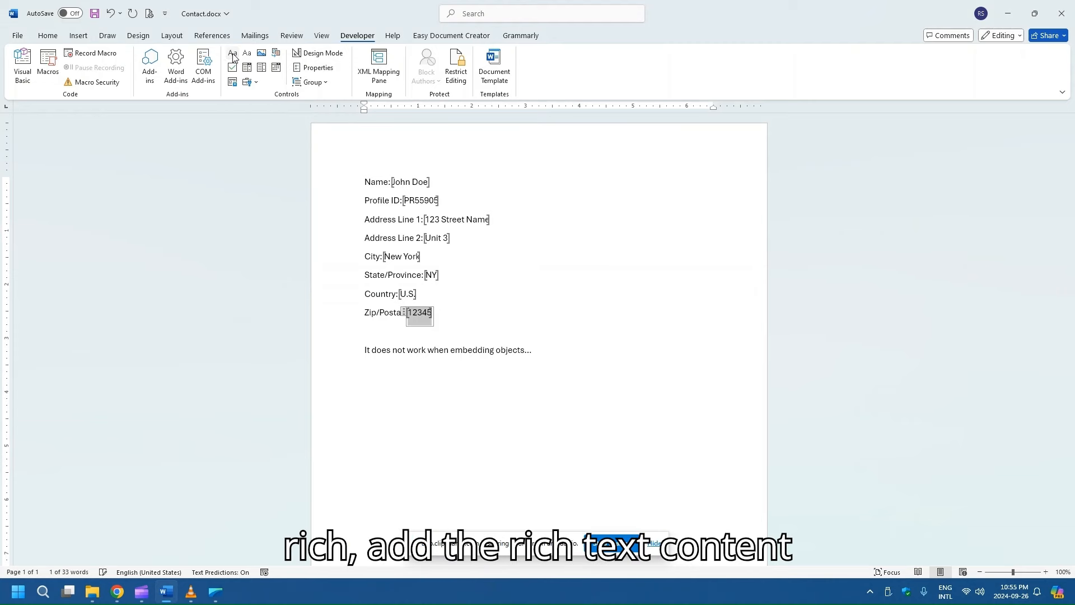
{"action": "left_click", "coordinate": [317, 68]}
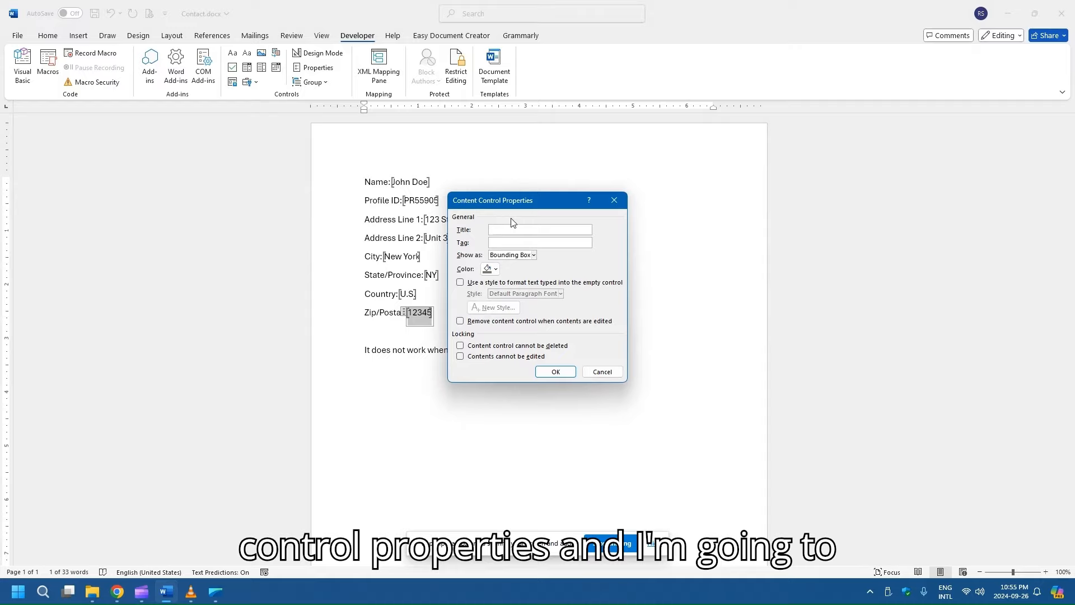
{"action": "type", "text": "Zip"}
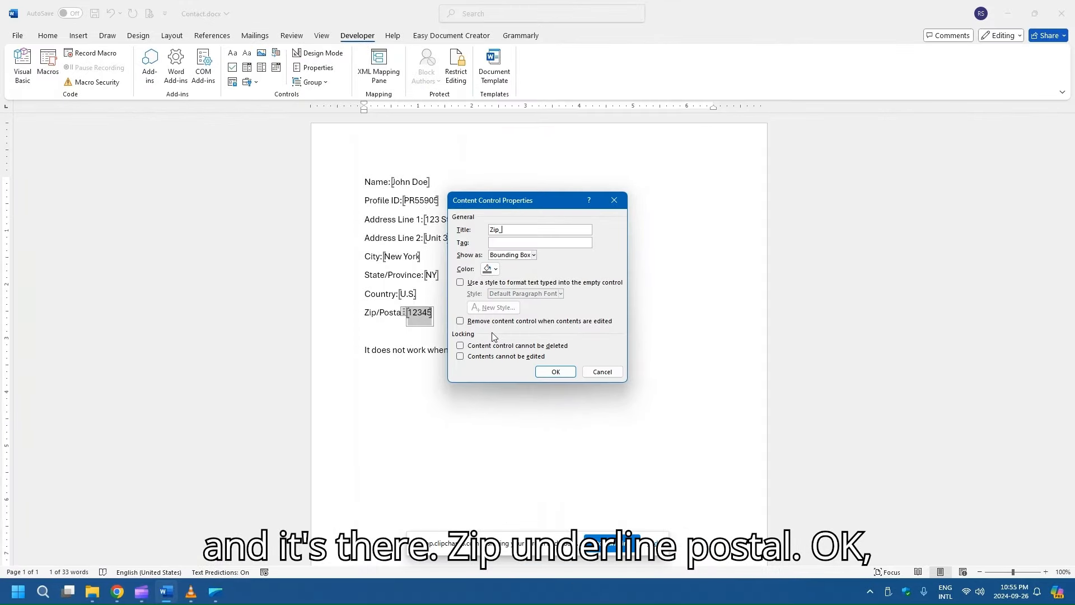
{"action": "type", "text": "_Postal"}
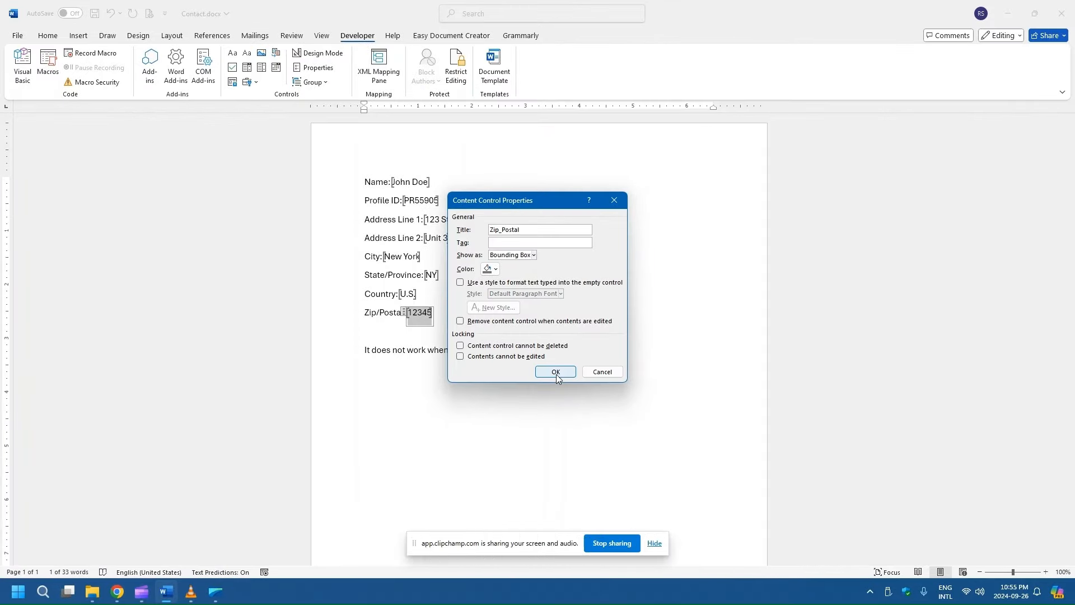
{"action": "left_click", "coordinate": [555, 373]}
{"action": "left_click", "coordinate": [503, 323]}
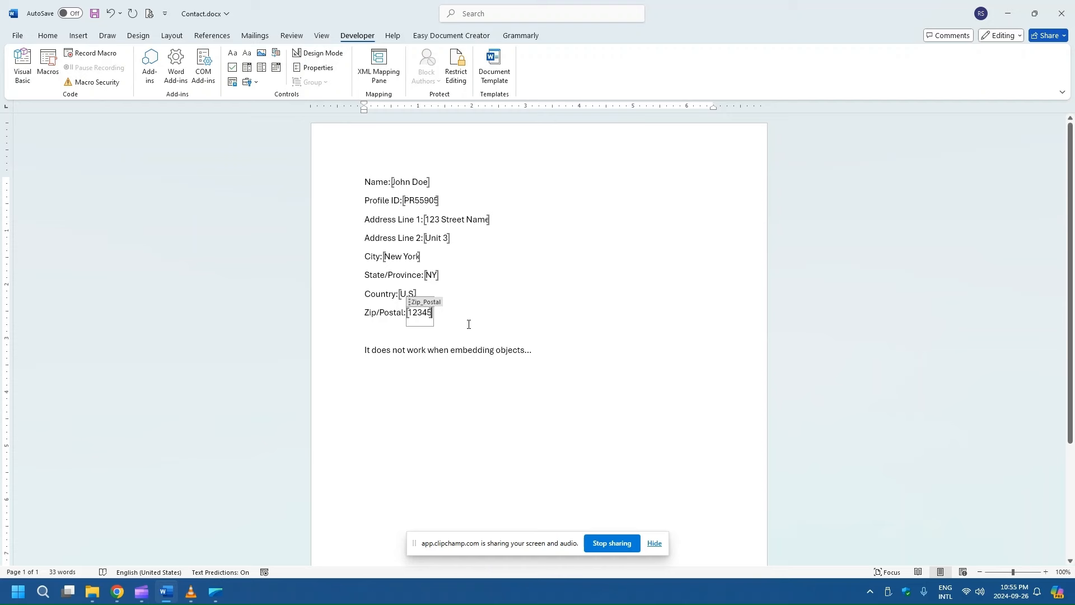
{"action": "left_click", "coordinate": [465, 283]}
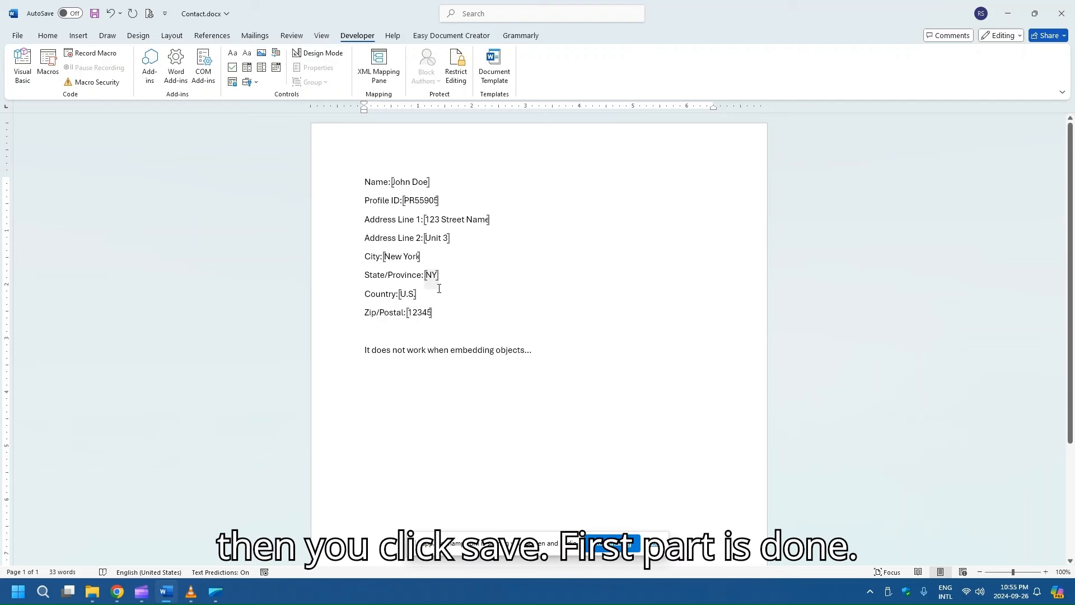
{"action": "key", "text": "ctrl+s"}
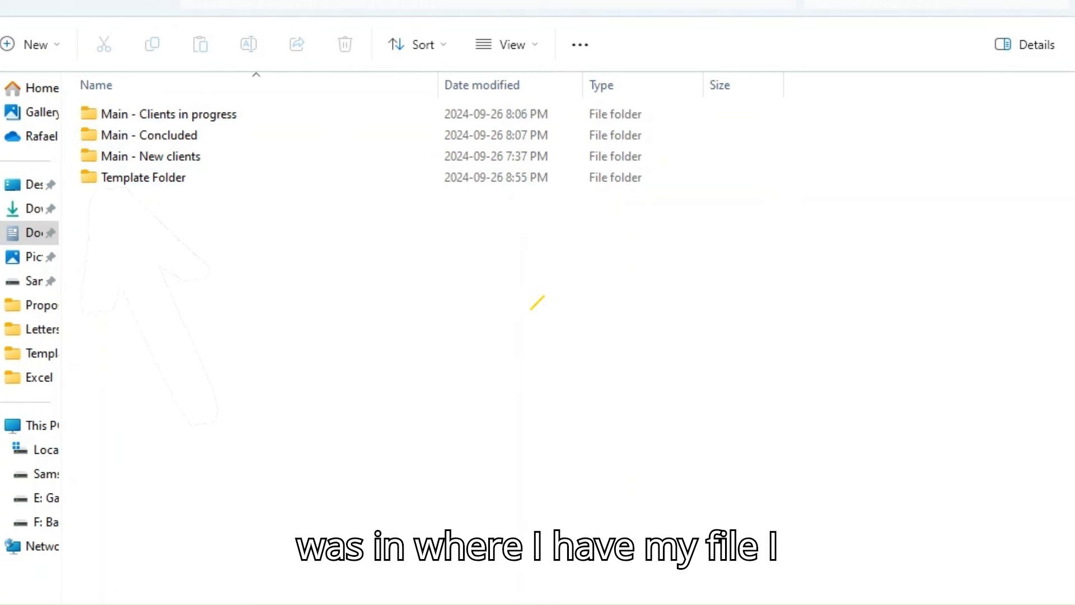
Open Letter1.docx from the Letters subfolder of Template Folder.
{"action": "double_click", "coordinate": [139, 178]}
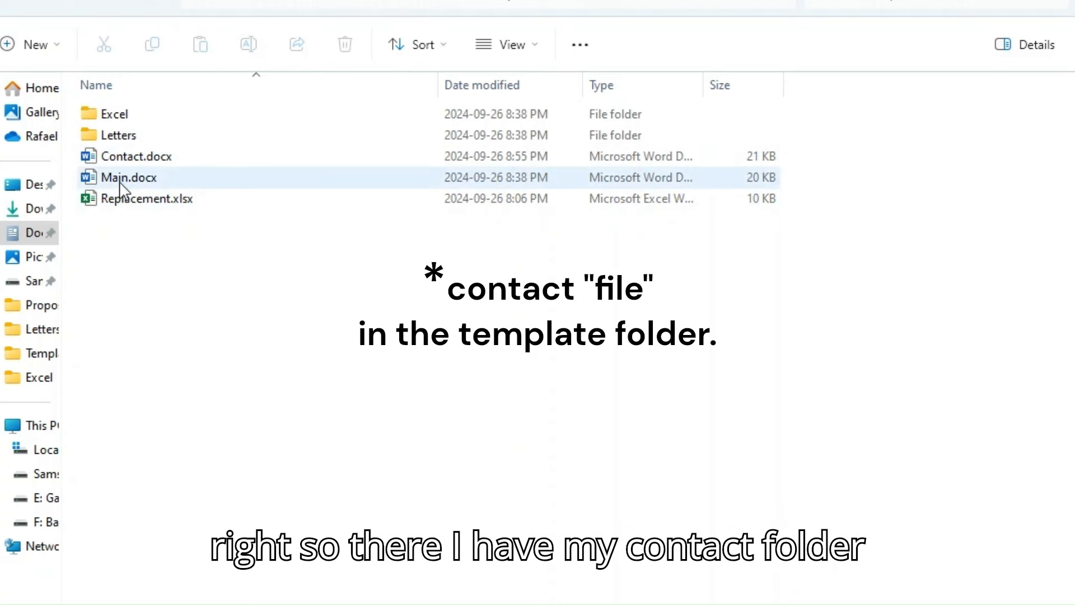
{"action": "double_click", "coordinate": [114, 141]}
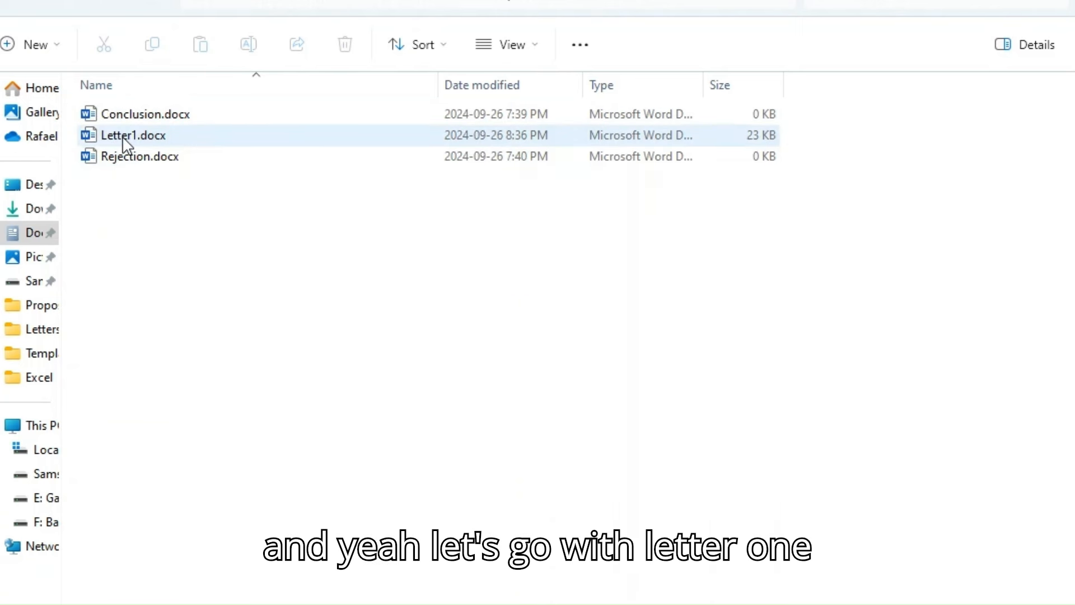
{"action": "left_click", "coordinate": [124, 140]}
{"action": "double_click", "coordinate": [125, 141]}
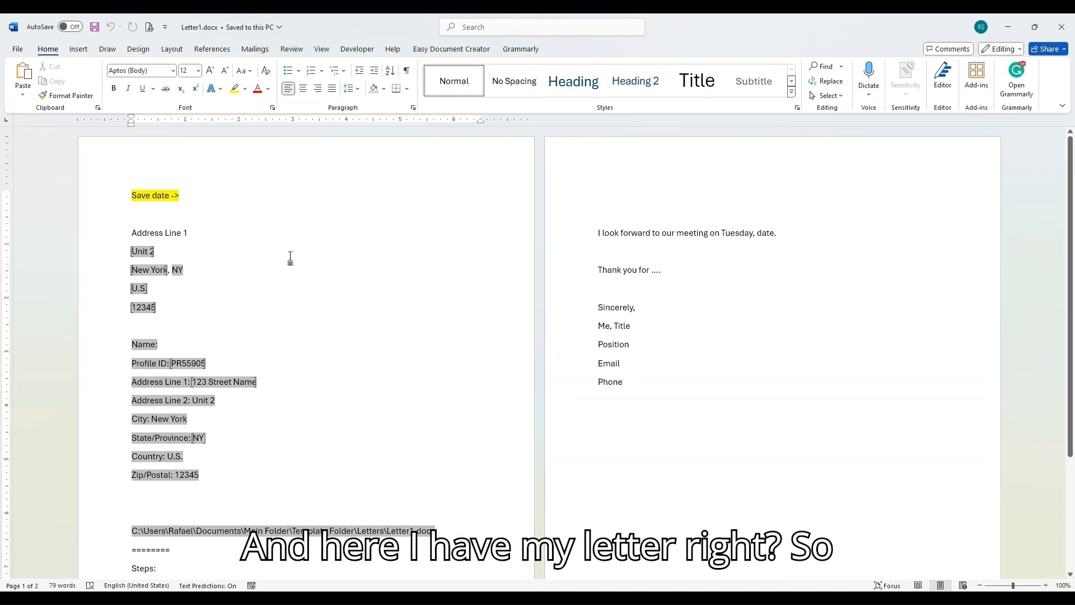
Toggle all fields in the letter between results and field codes, finishing with the codes displayed.
{"action": "scroll", "coordinate": [238, 291], "scroll_direction": "down", "scroll_amount": 1}
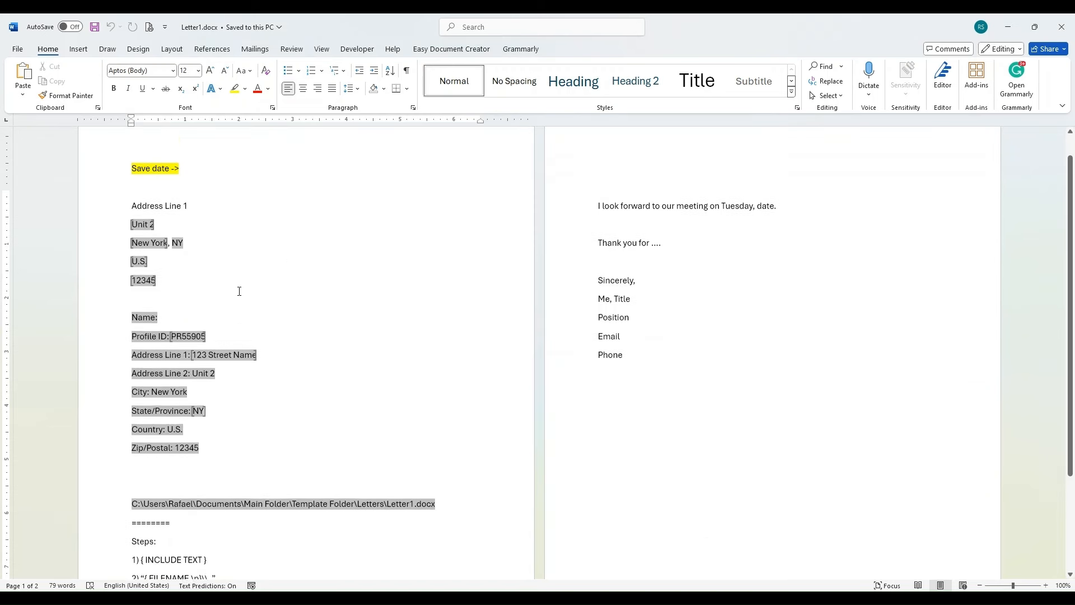
{"action": "scroll", "coordinate": [243, 291], "scroll_direction": "up", "scroll_amount": 1}
{"action": "key", "text": "alt+F9"}
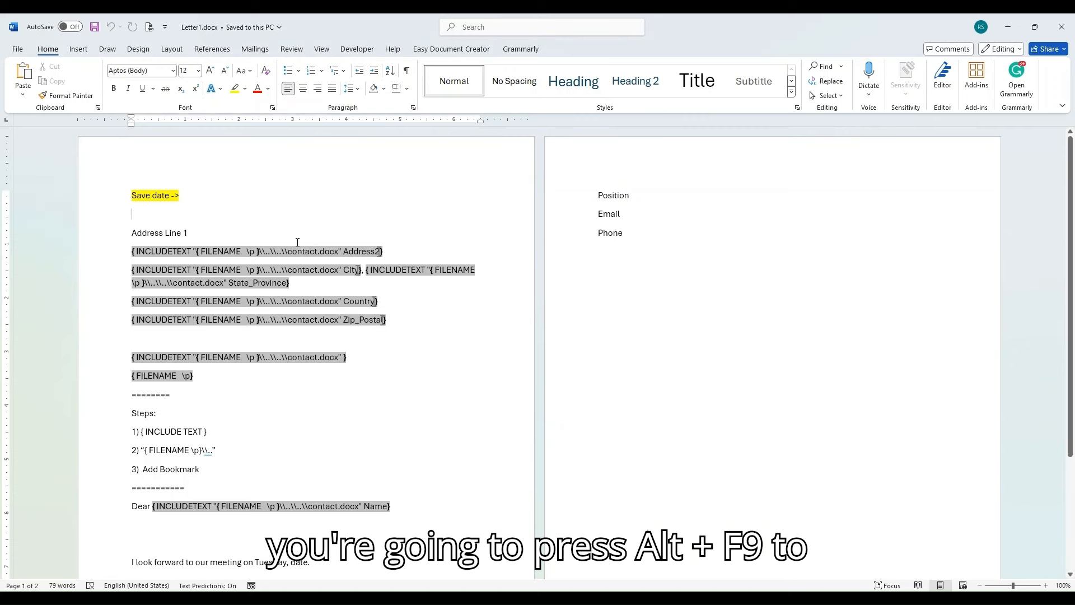
{"action": "key", "text": "alt+F9"}
{"action": "key", "text": "alt+F9"}
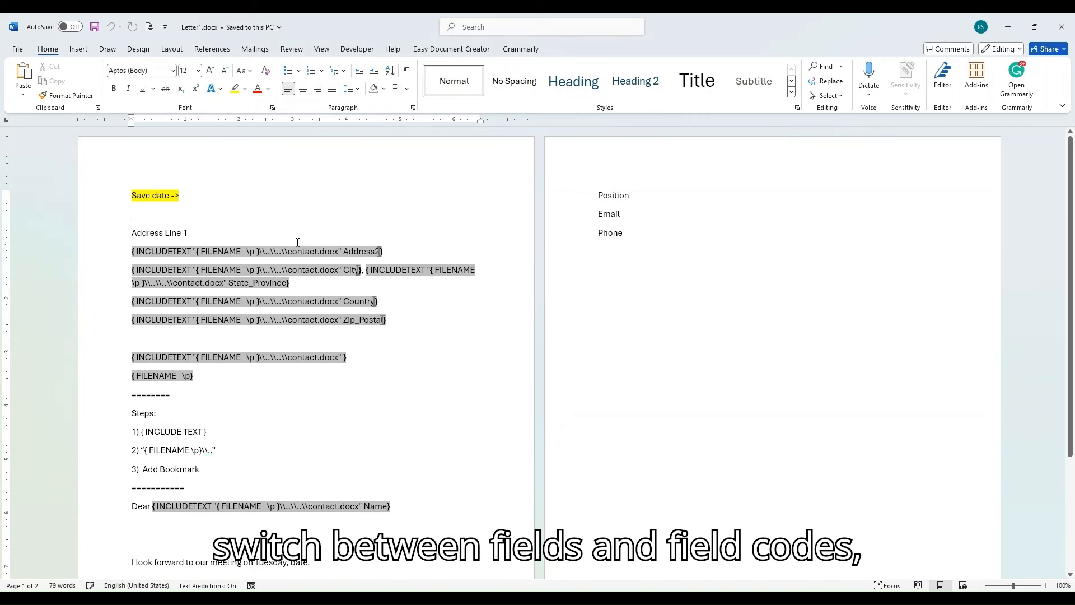
{"action": "key", "text": "alt+F9"}
{"action": "key", "text": "alt+F9"}
{"action": "key", "text": "alt+F9"}
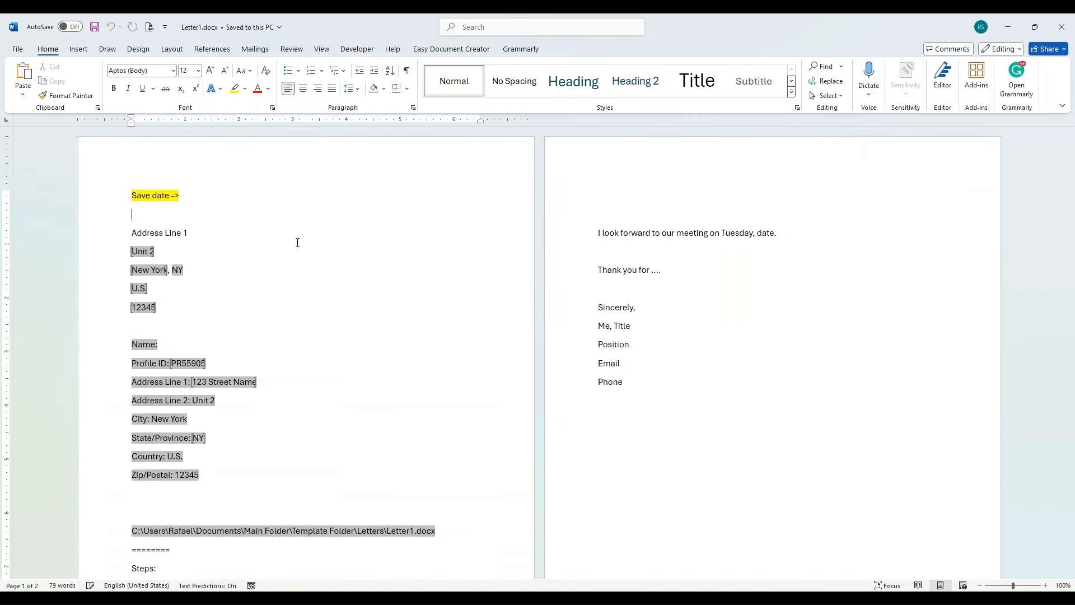
{"action": "key", "text": "alt+F9"}
{"action": "key", "text": "alt+F9"}
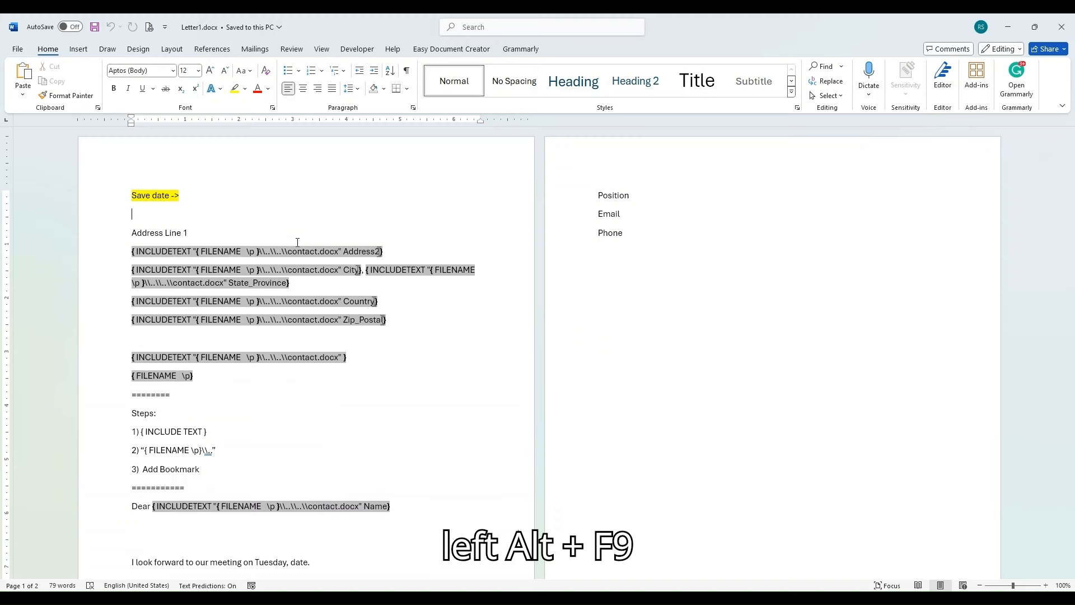
{"action": "key", "text": "alt+F9"}
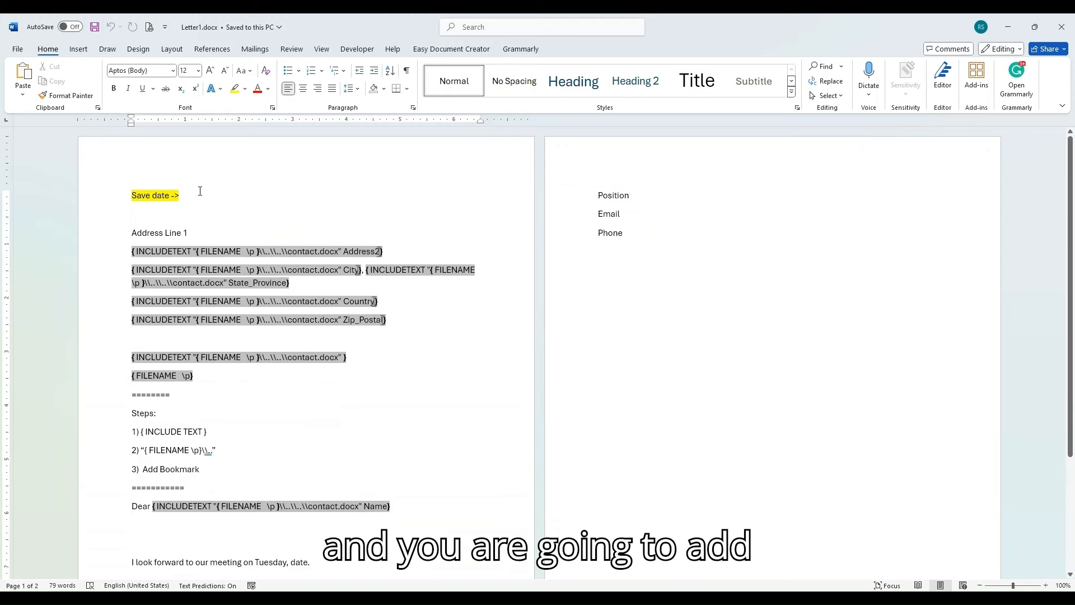
Insert a FileName field that adds the path to the filename and does not preserve formatting during updates.
{"action": "left_click", "coordinate": [78, 49]}
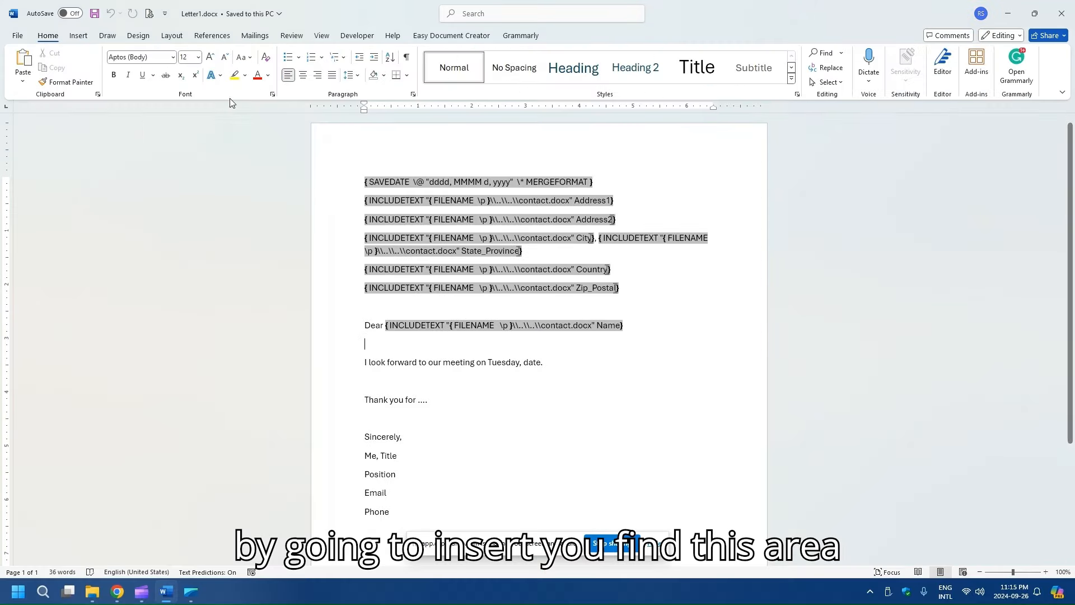
{"action": "left_click", "coordinate": [79, 35]}
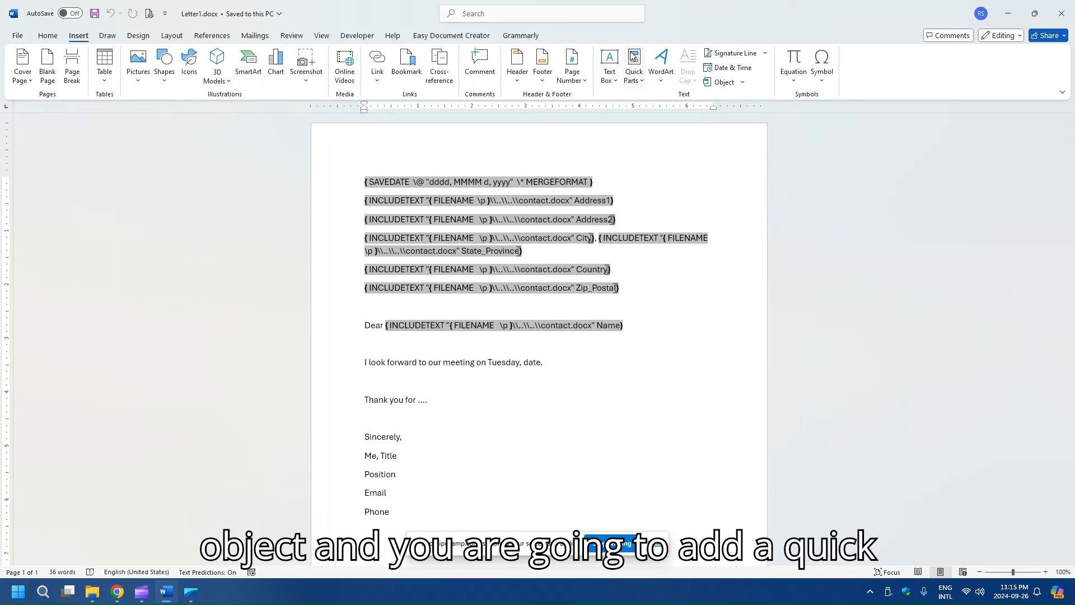
{"action": "left_click", "coordinate": [642, 81]}
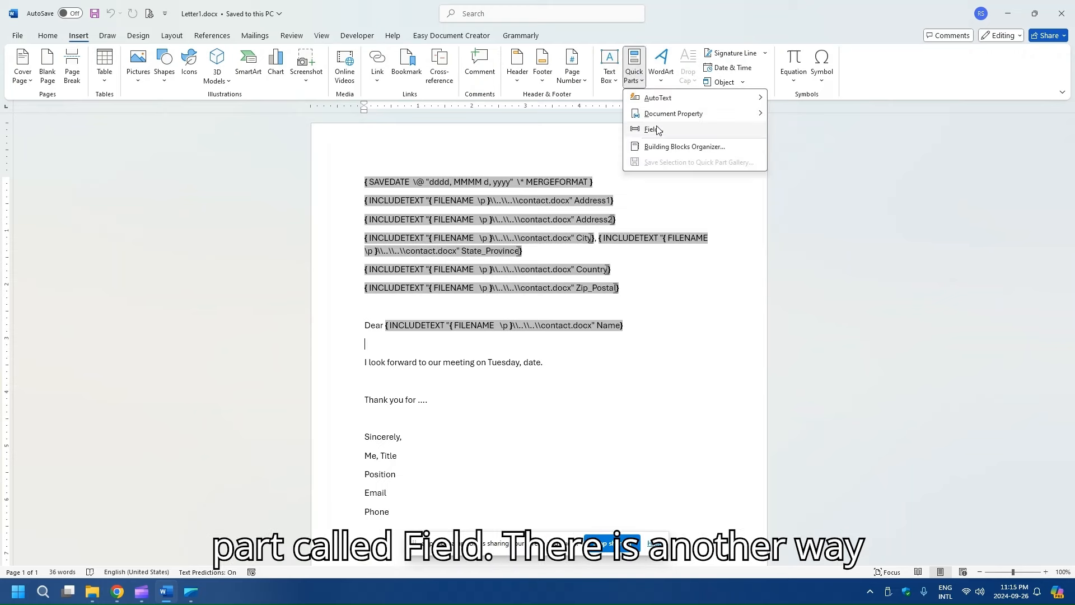
{"action": "left_click", "coordinate": [653, 130]}
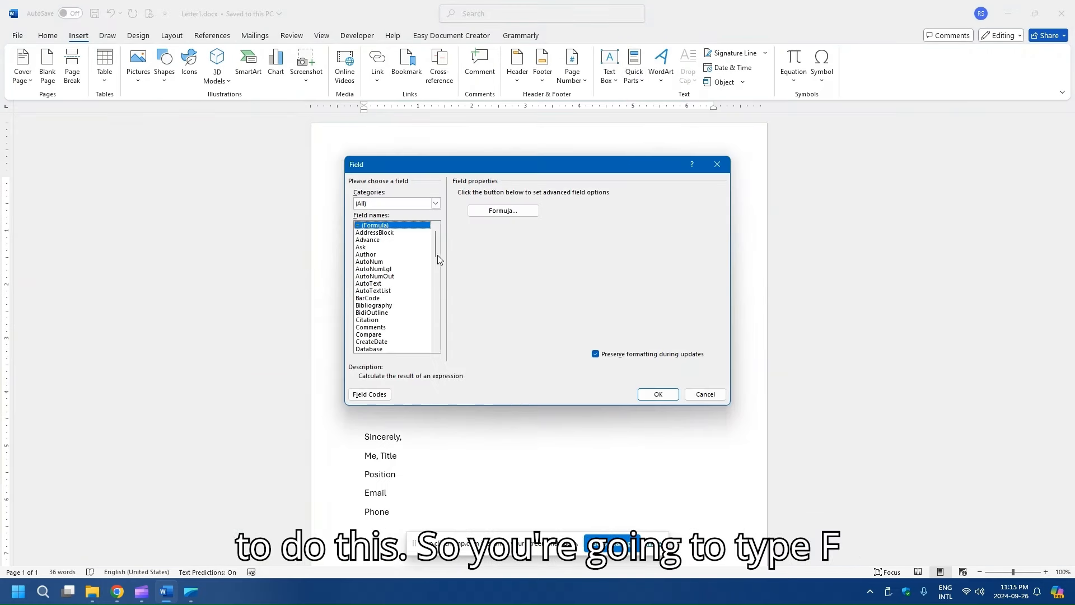
{"action": "key", "text": "f"}
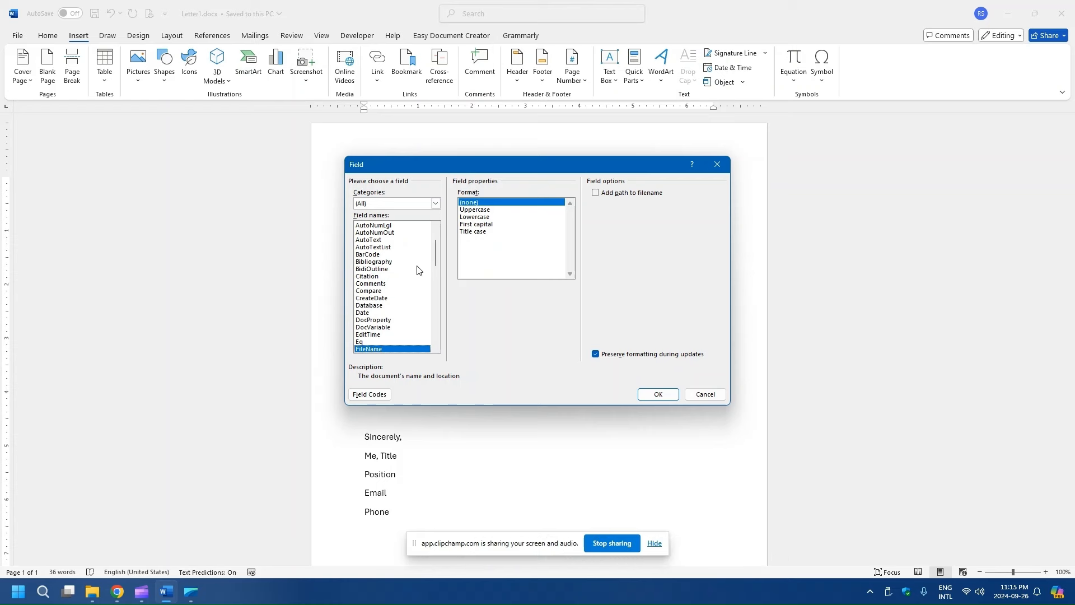
{"action": "left_click", "coordinate": [597, 355]}
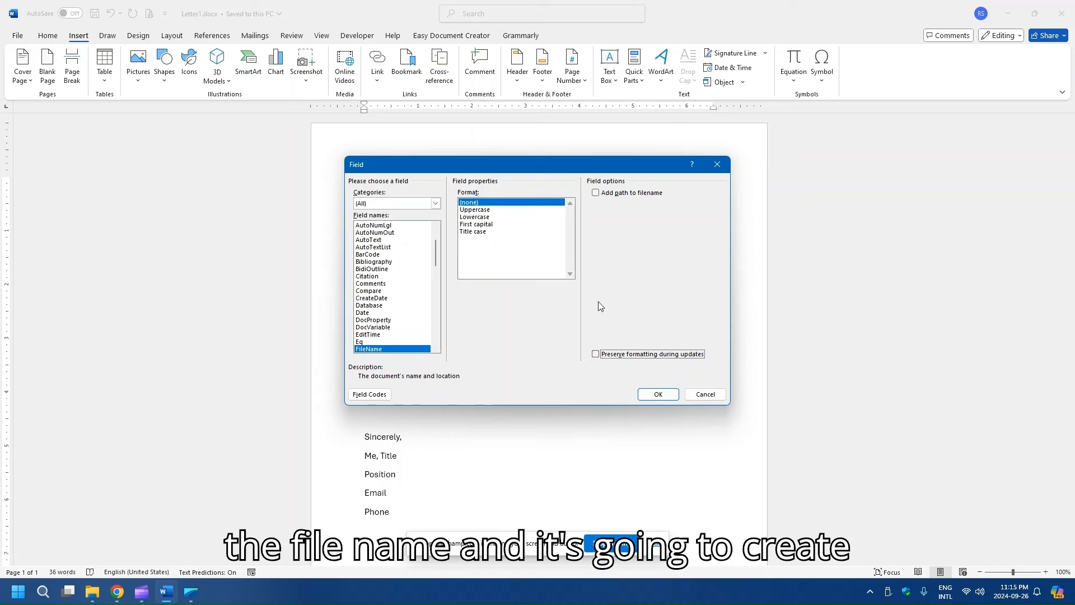
{"action": "left_click", "coordinate": [595, 193]}
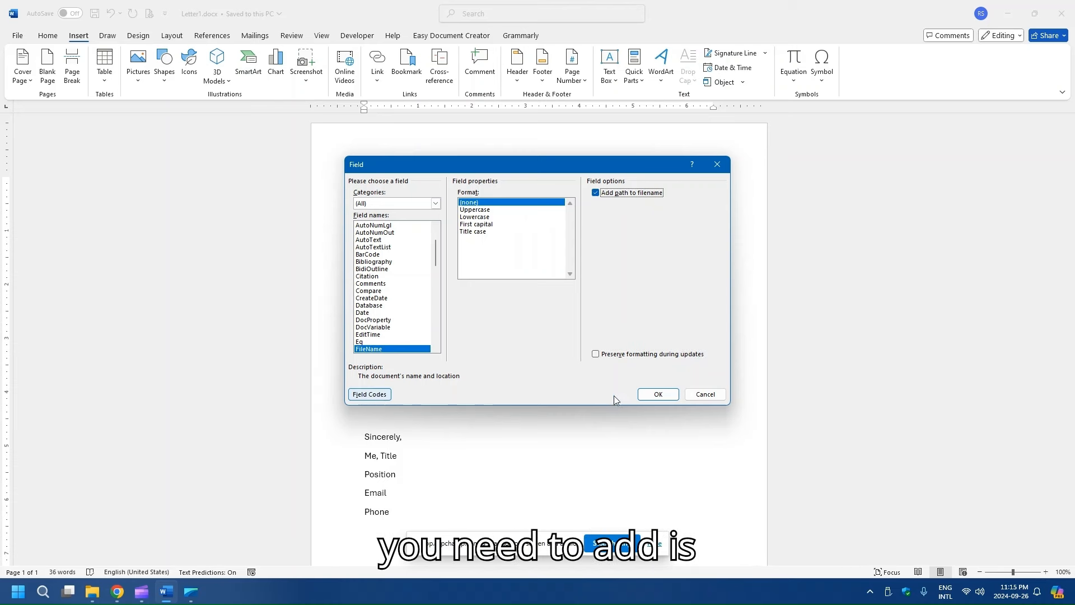
{"action": "left_click", "coordinate": [657, 395]}
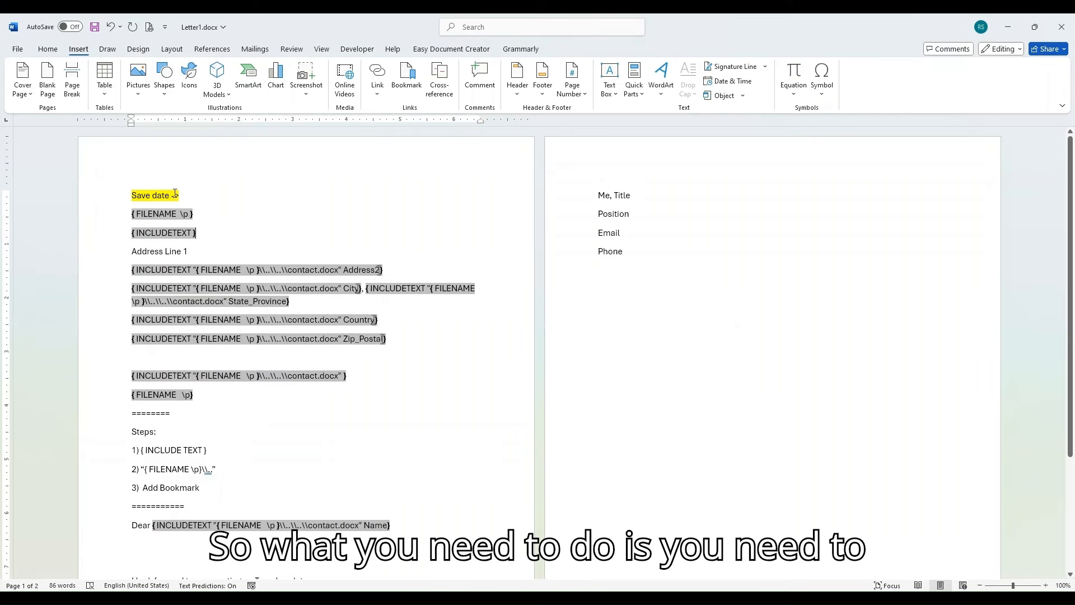
Cut the FILENAME \p field above the empty INCLUDETEXT field and write plain curly brackets on a new line below it.
{"action": "left_click_drag", "start_coordinate": [199, 214], "coordinate": [140, 219]}
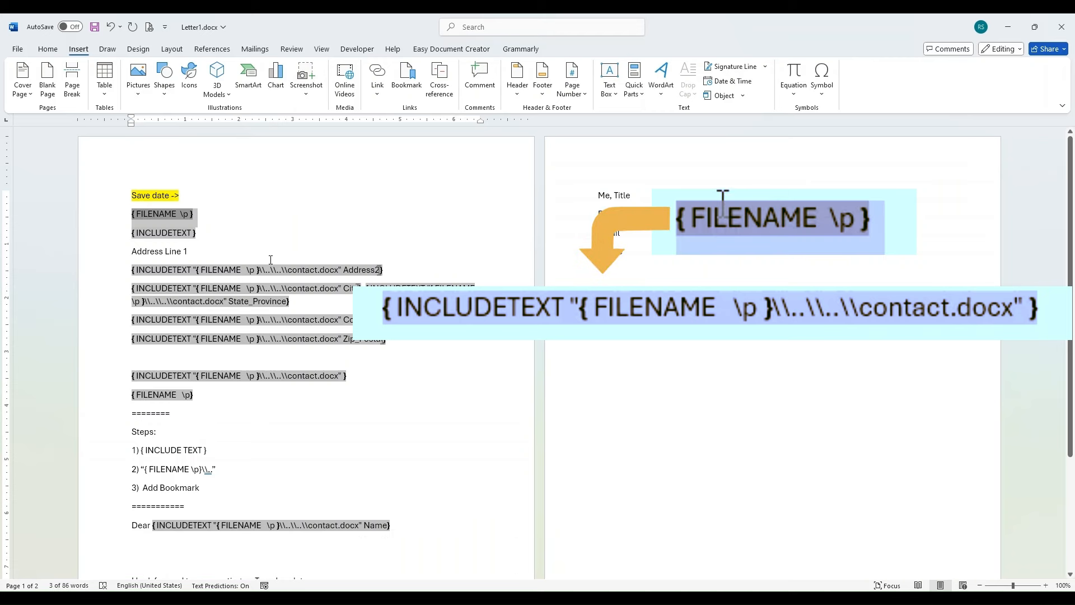
{"action": "key", "text": "ctrl+x"}
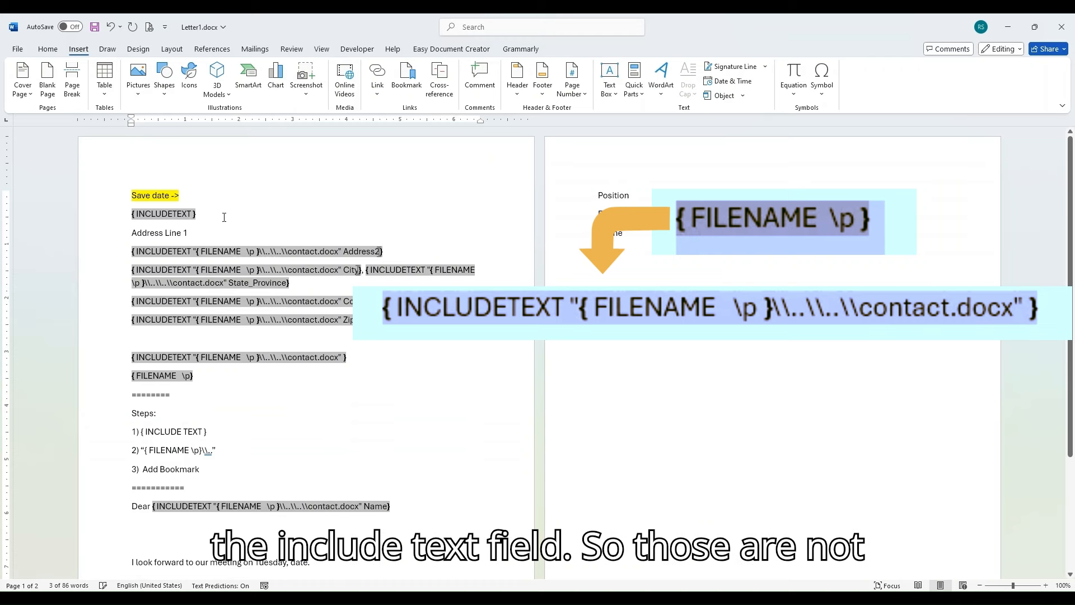
{"action": "key", "text": "Return"}
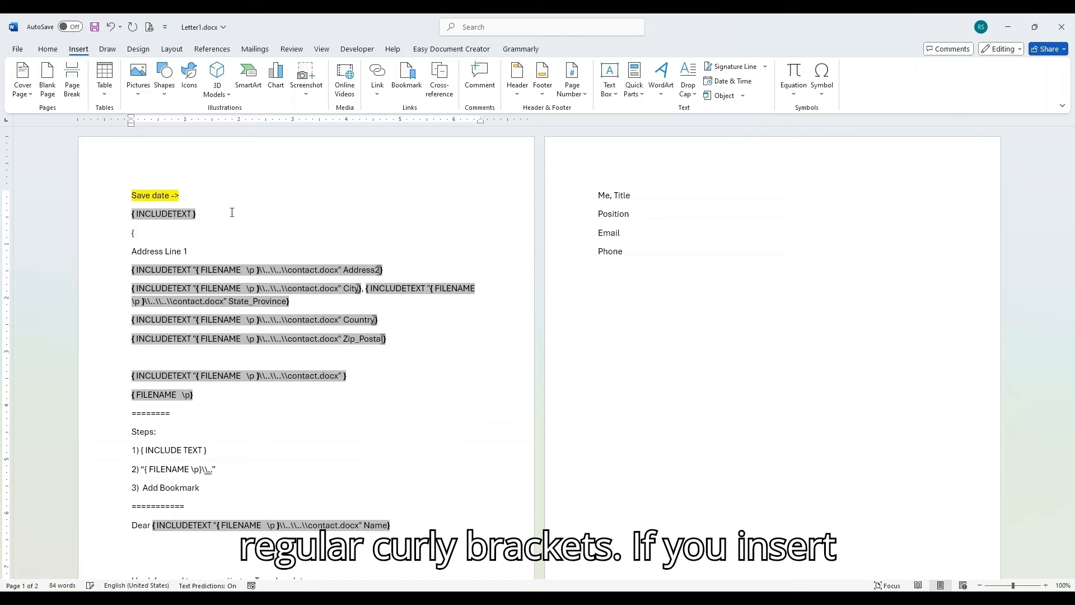
{"action": "key", "text": "Return"}
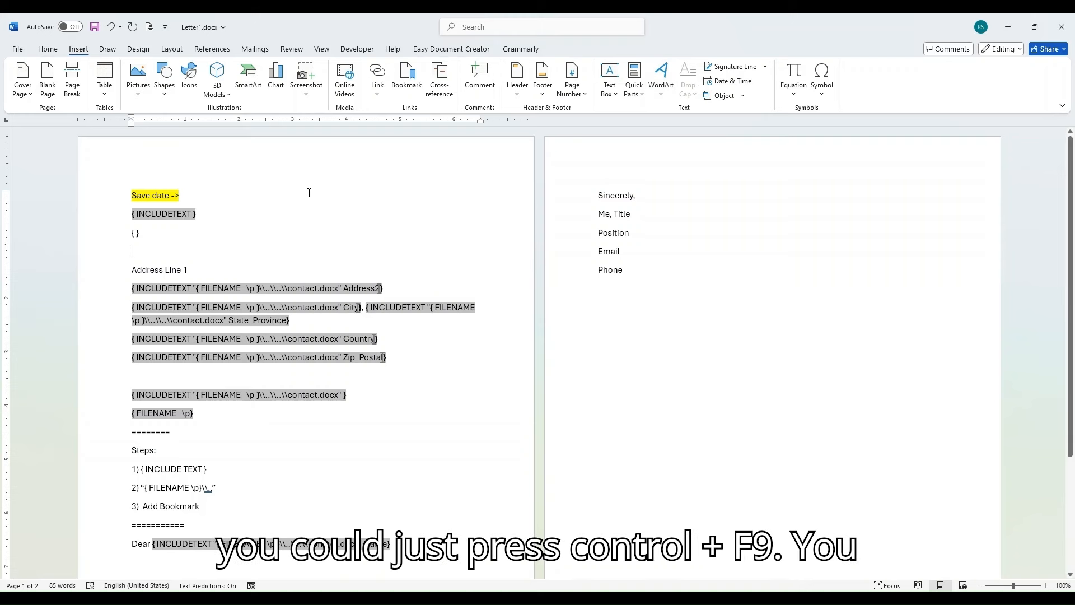
Insert a pair of empty field braces below the plain curly brackets for comparison, and undo the insertion.
{"action": "key", "text": "ctrl+F9"}
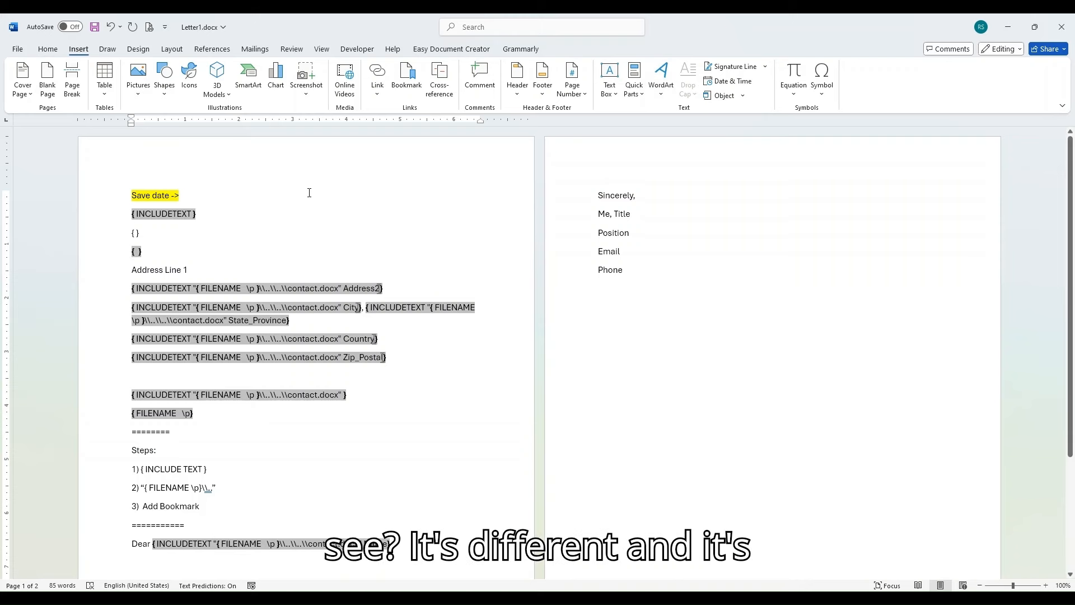
{"action": "key", "text": "ctrl+z"}
{"action": "key", "text": "ctrl+y"}
{"action": "key", "text": "ctrl+z"}
Paste the cut FILENAME \p field on a new line directly below the INCLUDETEXT field.
{"action": "left_click", "coordinate": [210, 213]}
{"action": "key", "text": "Return"}
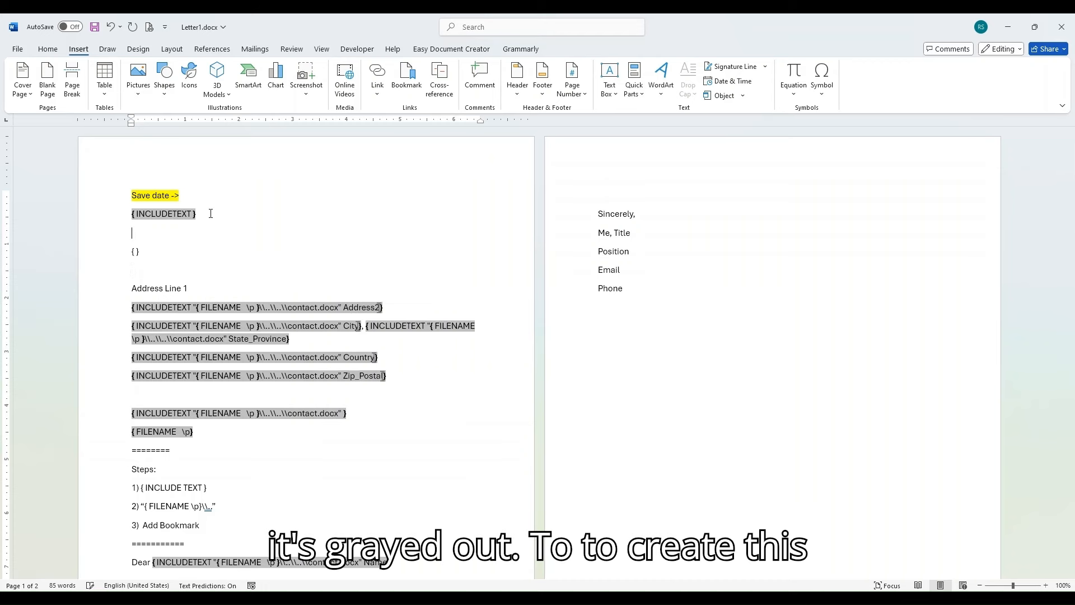
{"action": "key", "text": "ctrl+v"}
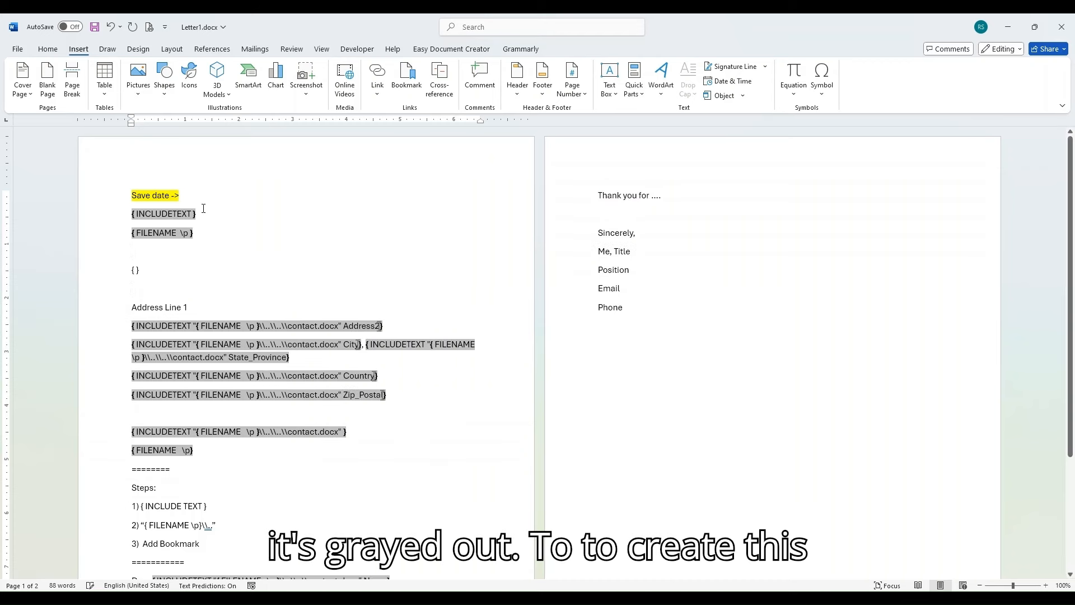
Try field shading When selected in the advanced options, set it back to Always, and cancel the options.
{"action": "left_click", "coordinate": [16, 51]}
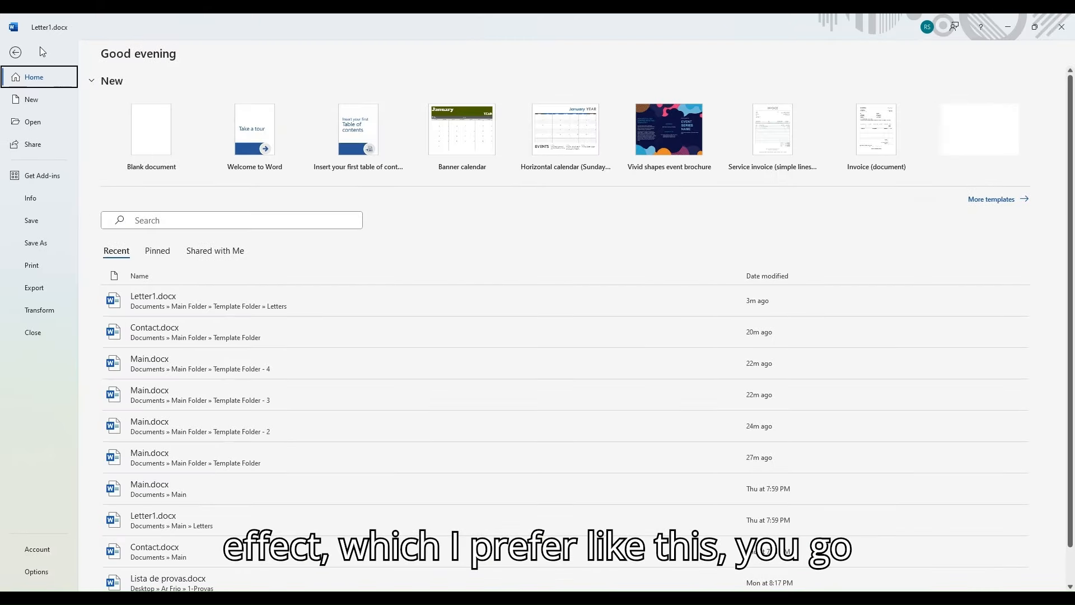
{"action": "left_click", "coordinate": [38, 573]}
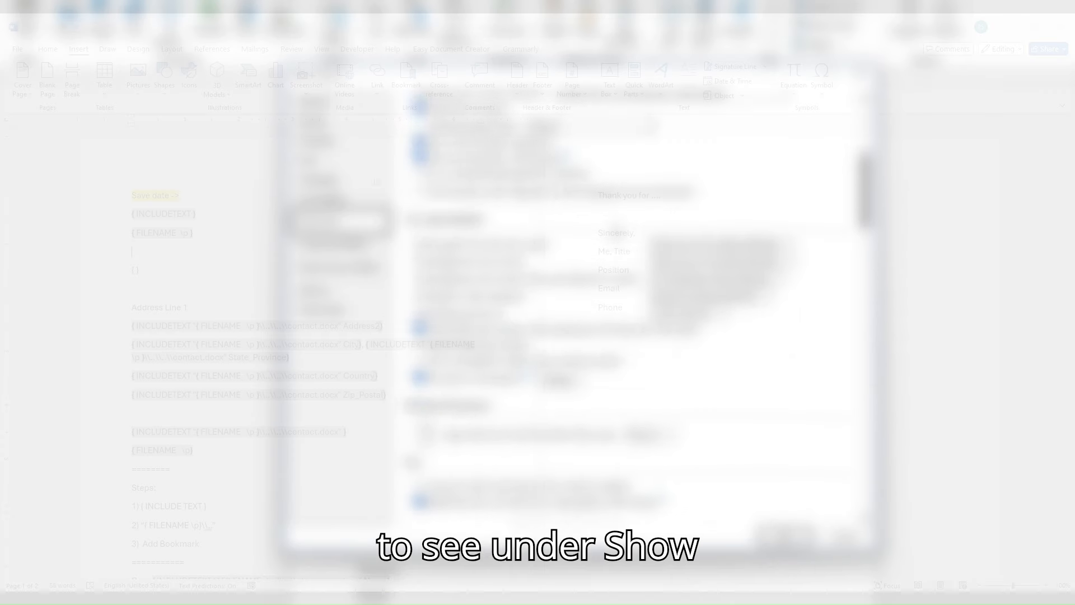
{"action": "scroll", "coordinate": [614, 226], "scroll_direction": "down", "scroll_amount": 5}
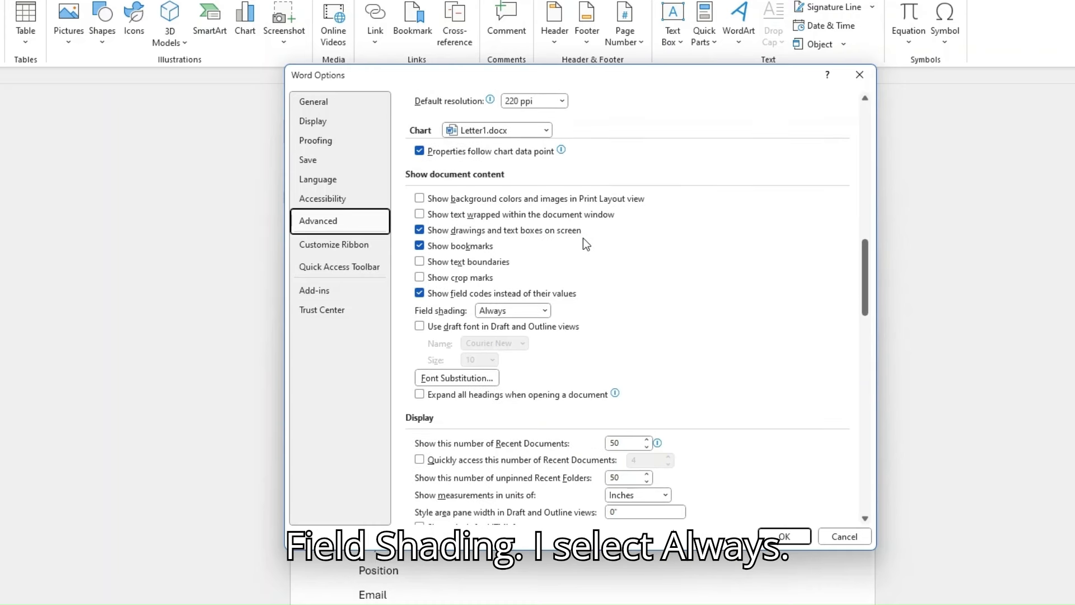
{"action": "scroll", "coordinate": [583, 243], "scroll_direction": "down", "scroll_amount": 3}
{"action": "left_click", "coordinate": [544, 242]}
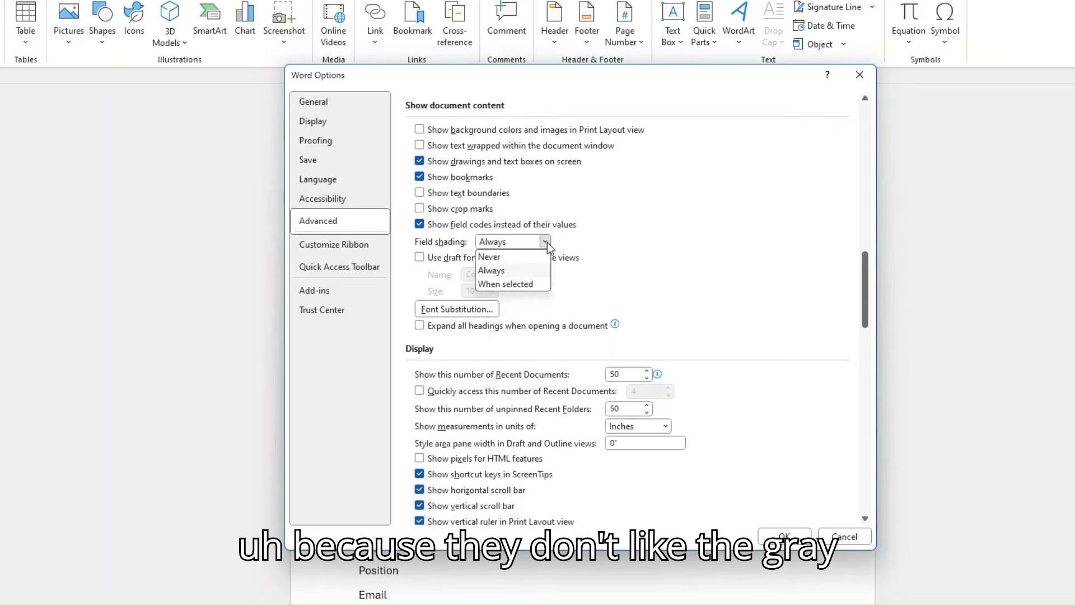
{"action": "left_click", "coordinate": [494, 283]}
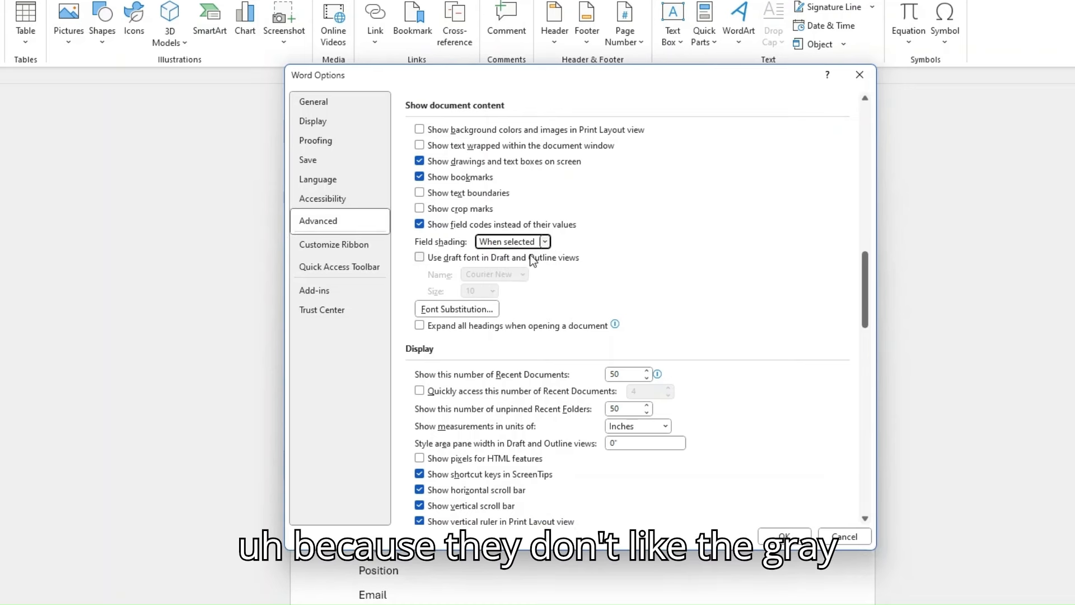
{"action": "left_click", "coordinate": [542, 245]}
{"action": "left_click", "coordinate": [502, 271]}
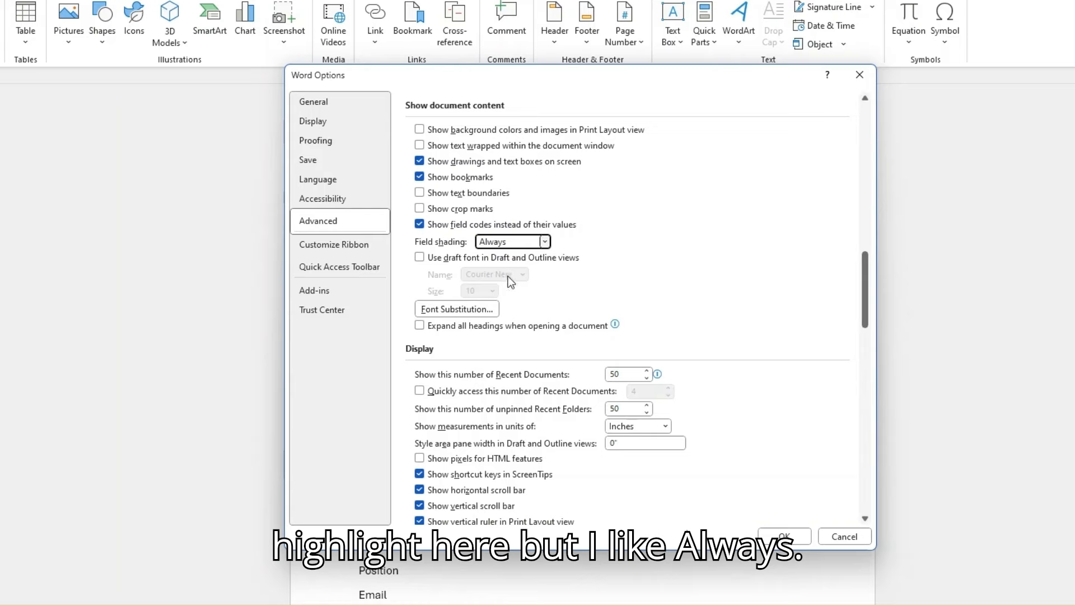
{"action": "left_click", "coordinate": [854, 537]}
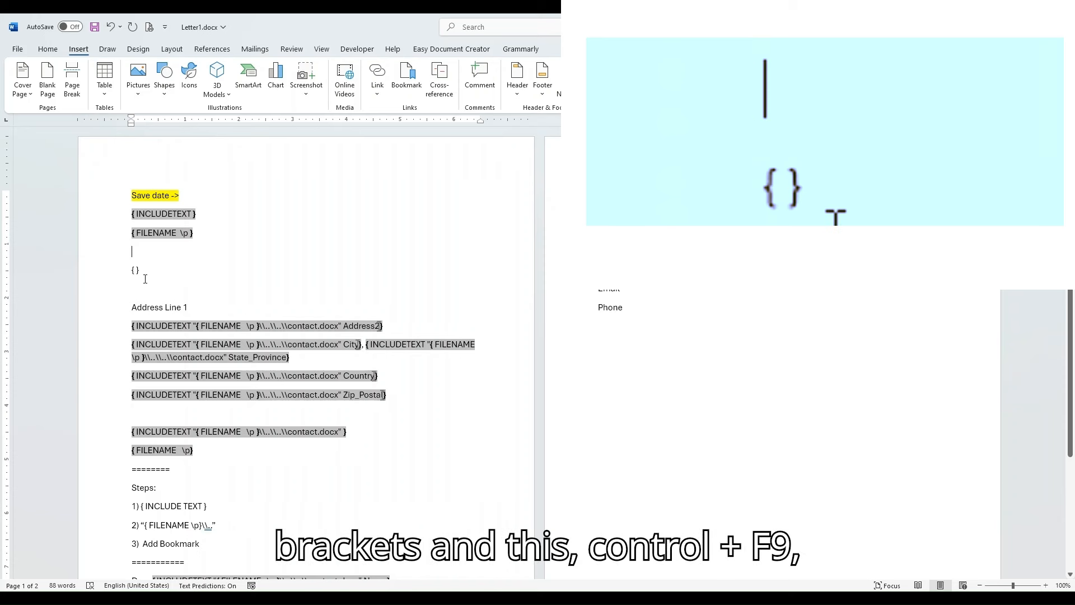
Insert empty field braces above the plain curly brackets, enter sample text inside them, and undo both.
{"action": "key", "text": "ctrl+F9"}
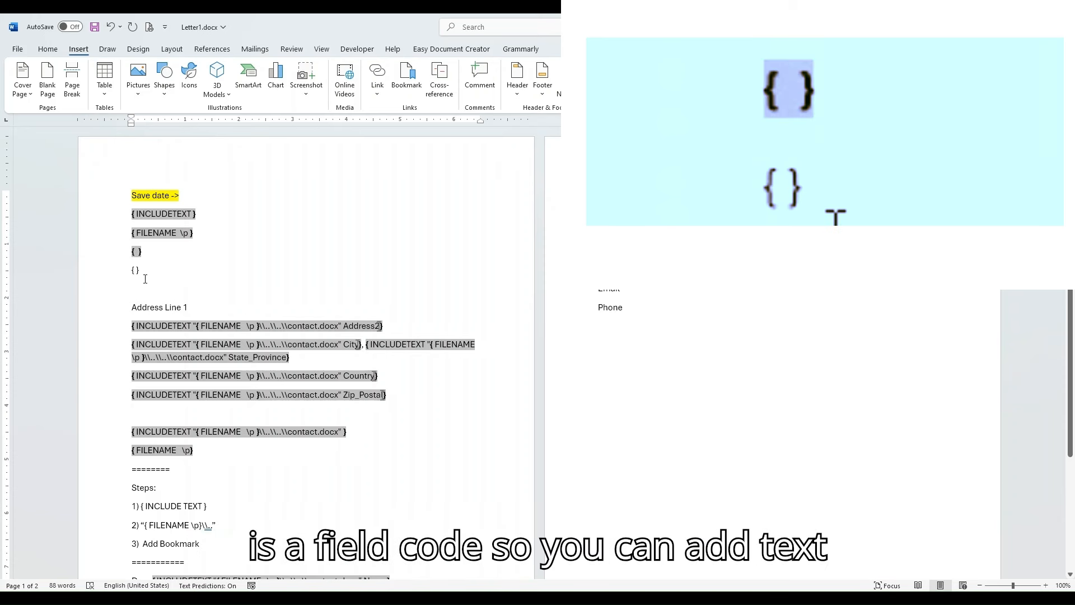
{"action": "type", "text": "adsfasdfs"}
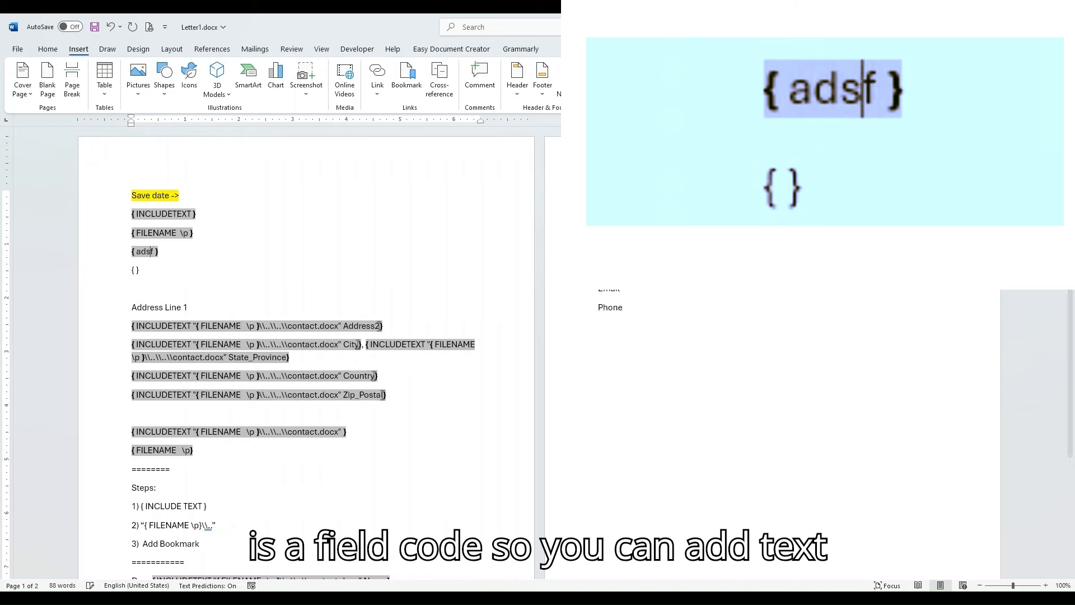
{"action": "key", "text": "ctrl+z"}
{"action": "key", "text": "ctrl+z"}
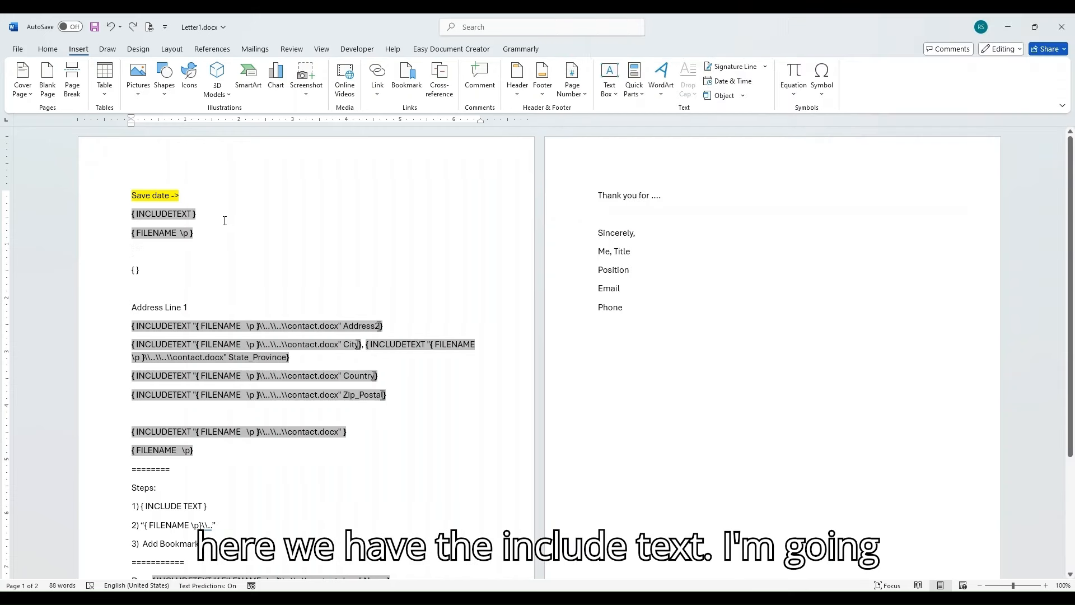
Move the FILENAME \p field from its own line to inside the INCLUDETEXT field above it.
{"action": "left_click_drag", "start_coordinate": [195, 233], "coordinate": [133, 238]}
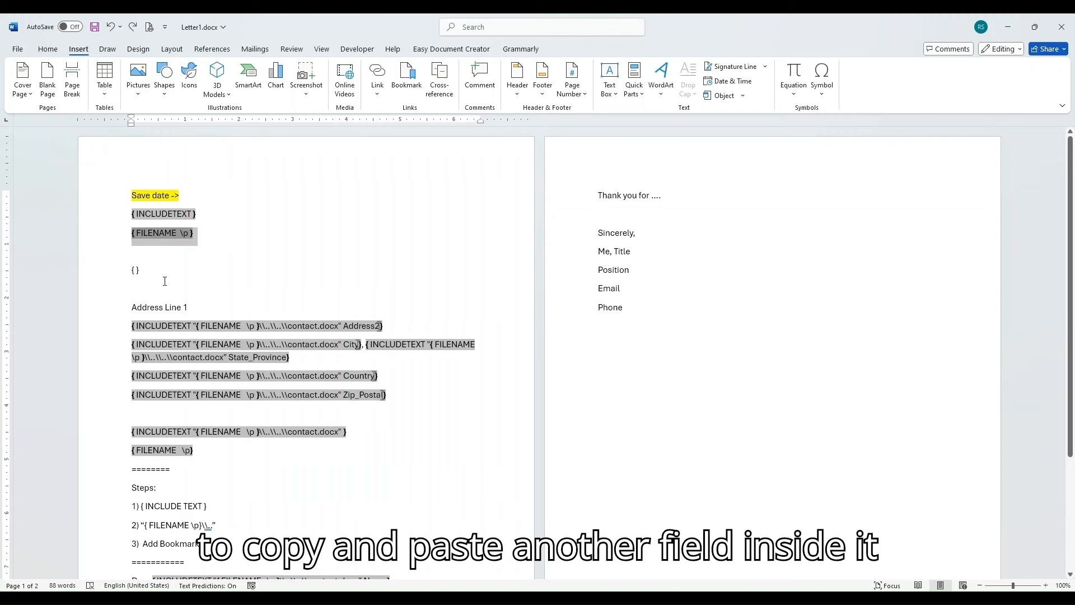
{"action": "key", "text": "ctrl+x"}
{"action": "left_click", "coordinate": [194, 214]}
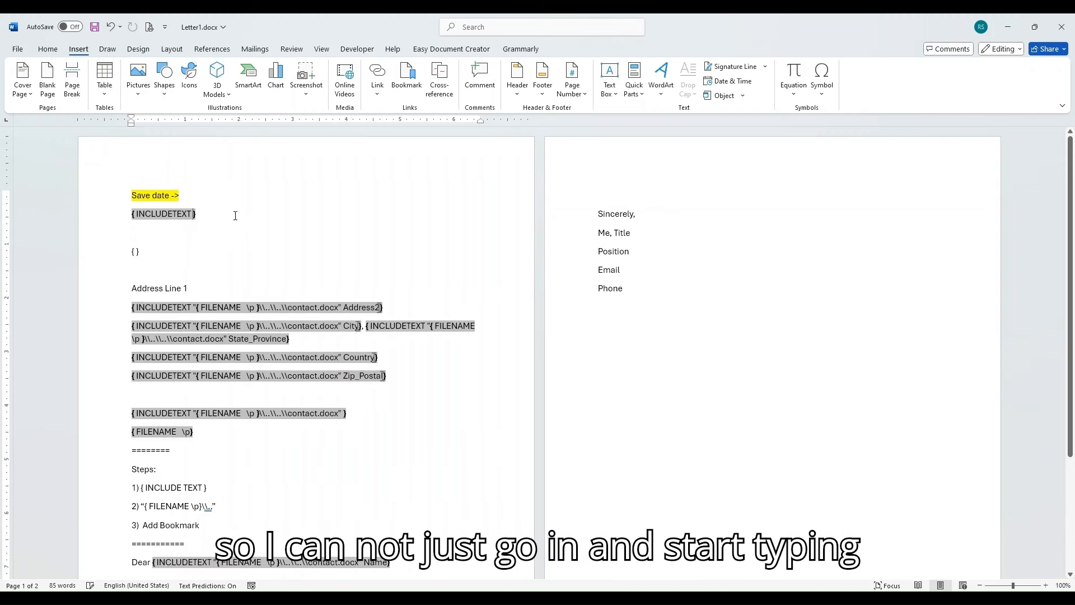
{"action": "key", "text": "ctrl+v"}
{"action": "key", "text": "BackSpace"}
Delete the plain curly brackets on the line below the nested field.
{"action": "key", "text": "Down"}
{"action": "key", "text": "Down"}
{"action": "key", "text": "Down"}
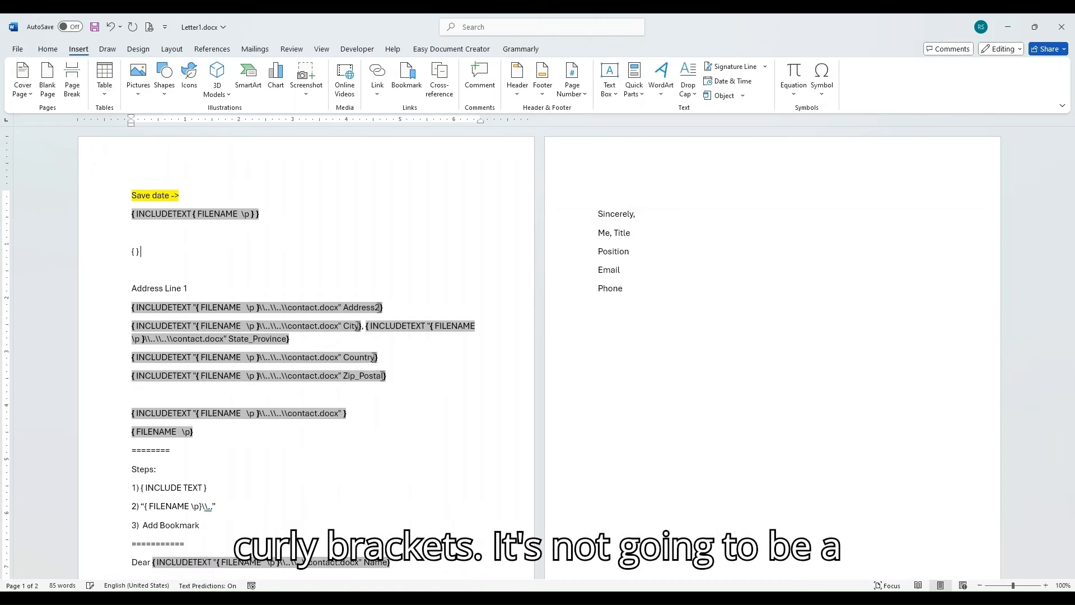
{"action": "key", "text": "Up"}
{"action": "key", "text": "BackSpace"}
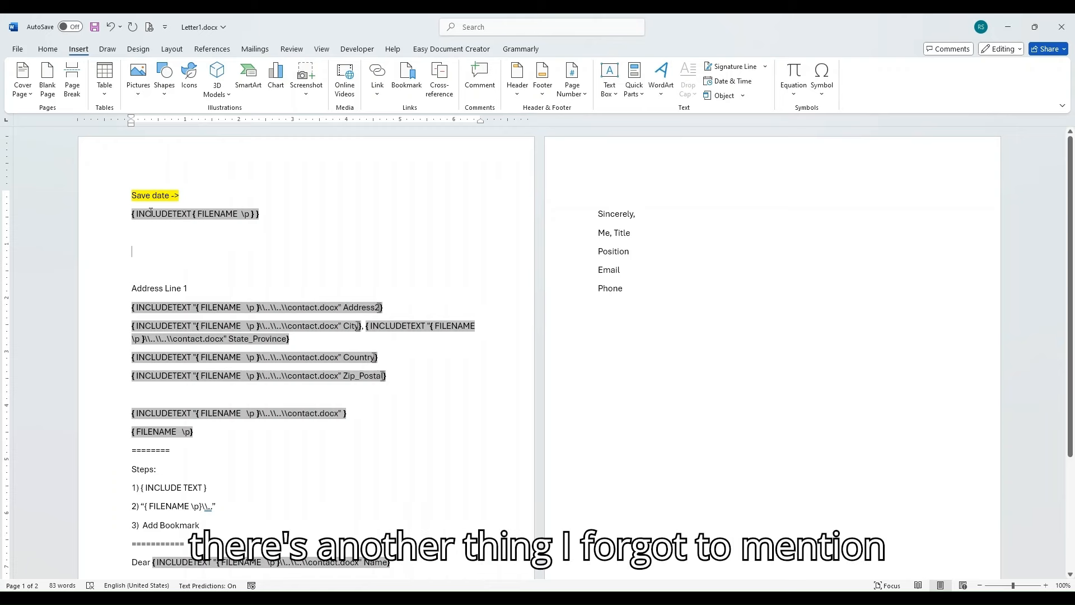
Check the Show bookmarks and field code settings under Show document content in the advanced options.
{"action": "left_click", "coordinate": [17, 50]}
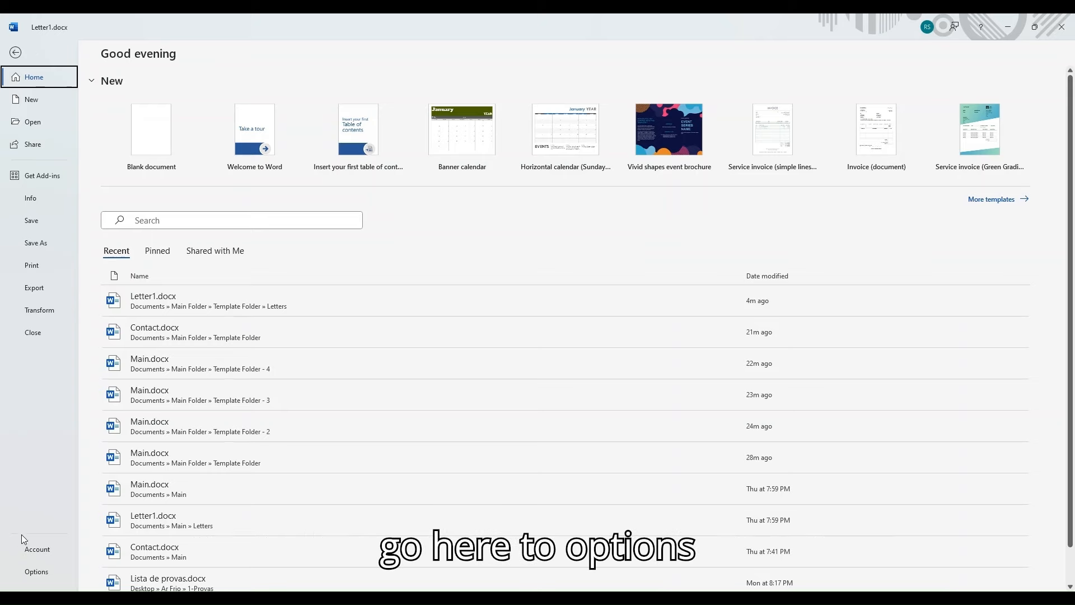
{"action": "left_click", "coordinate": [45, 572]}
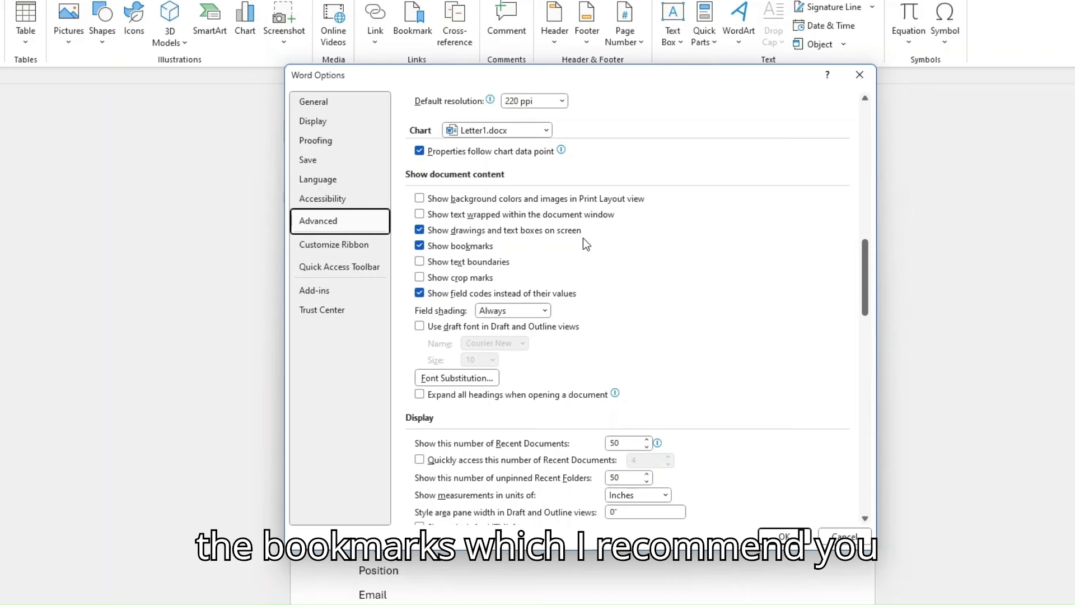
{"action": "scroll", "coordinate": [583, 238], "scroll_direction": "down", "scroll_amount": 3}
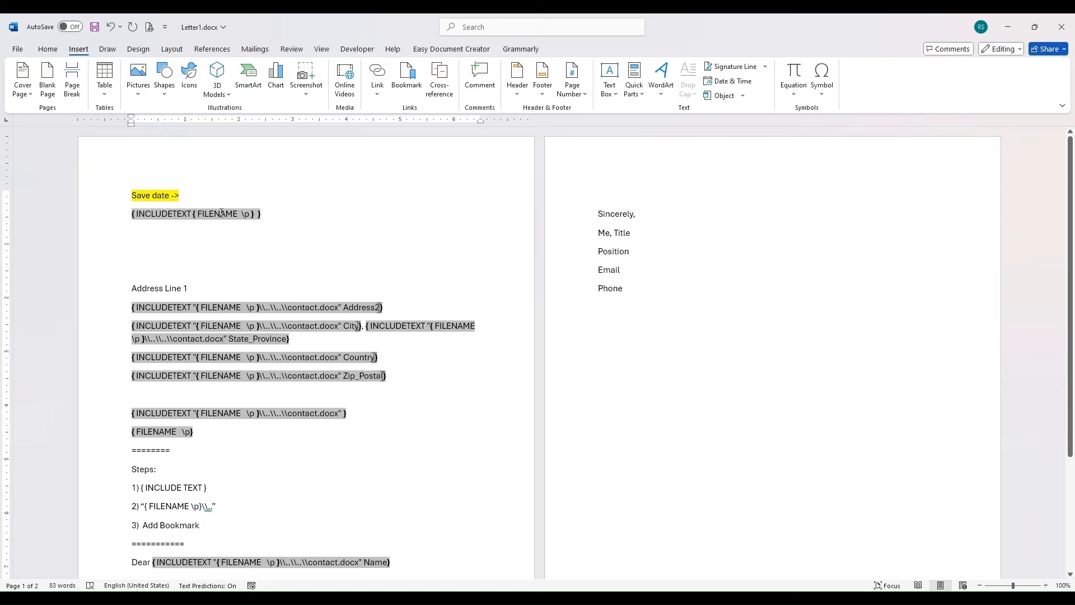
Enclose the nested FILENAME \p field in quotation marks and add \\.. directly after it, inside the closing quotation mark.
{"action": "type", "text": "\""}
{"action": "type", "text": "\""}
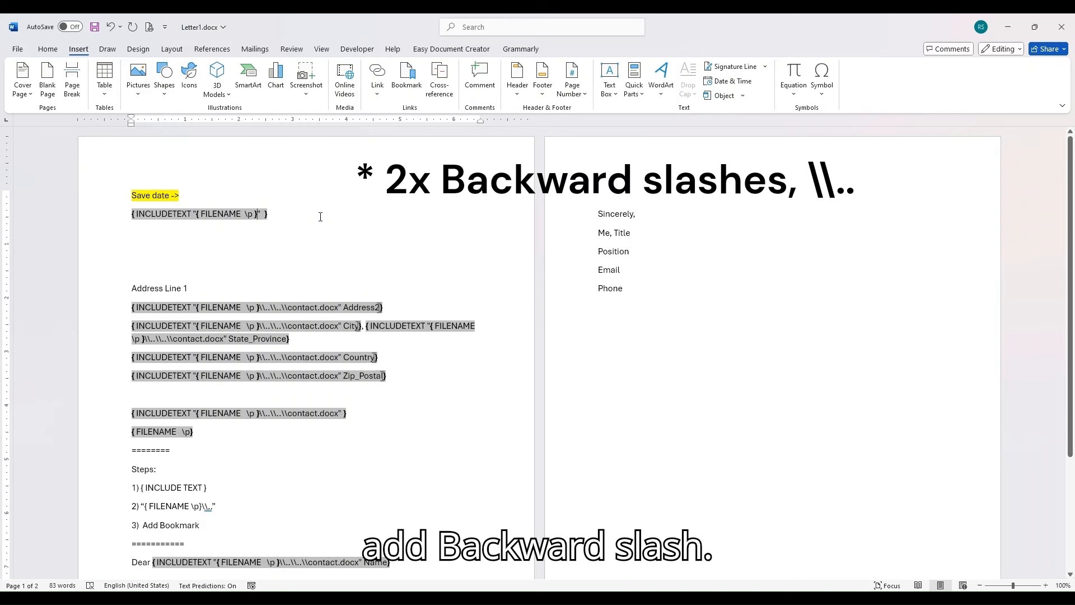
{"action": "type", "text": "\\\\"}
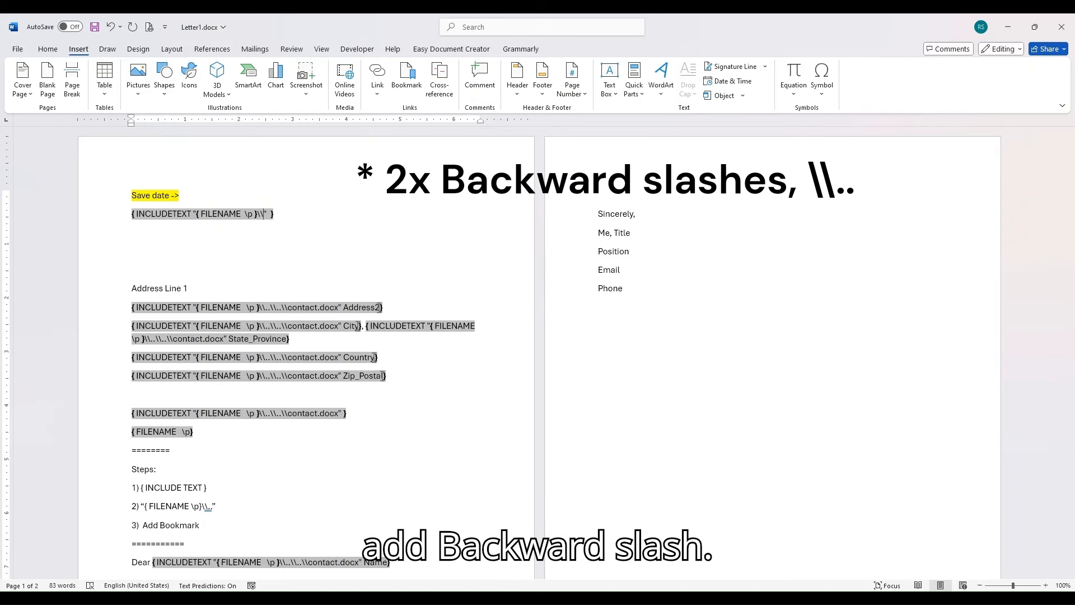
{"action": "type", "text": ".."}
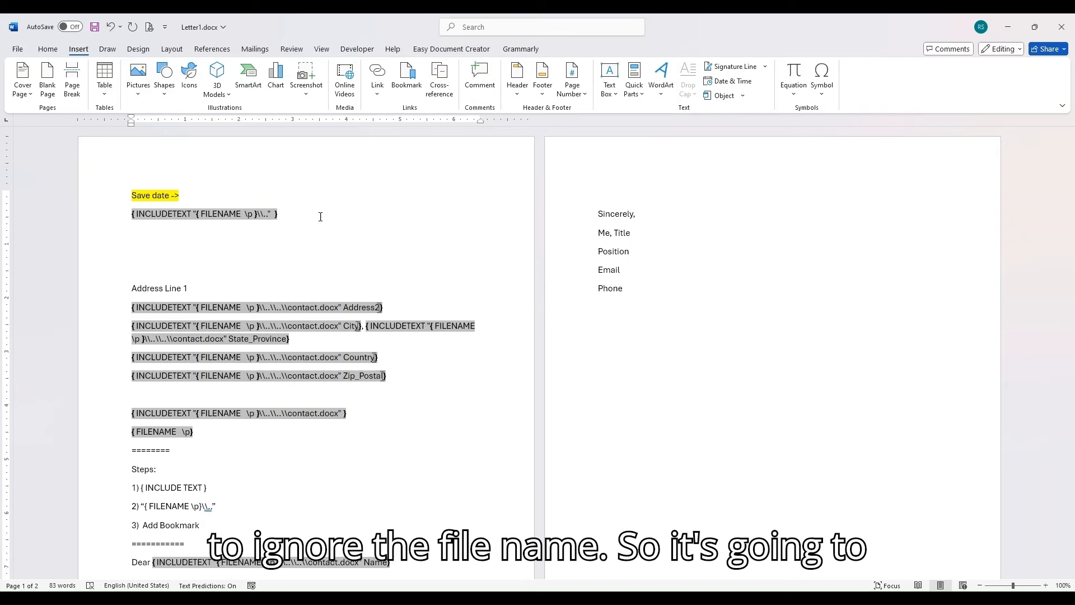
{"action": "key", "text": "shift+Left"}
{"action": "key", "text": "shift+Left"}
{"action": "key", "text": "shift+Left"}
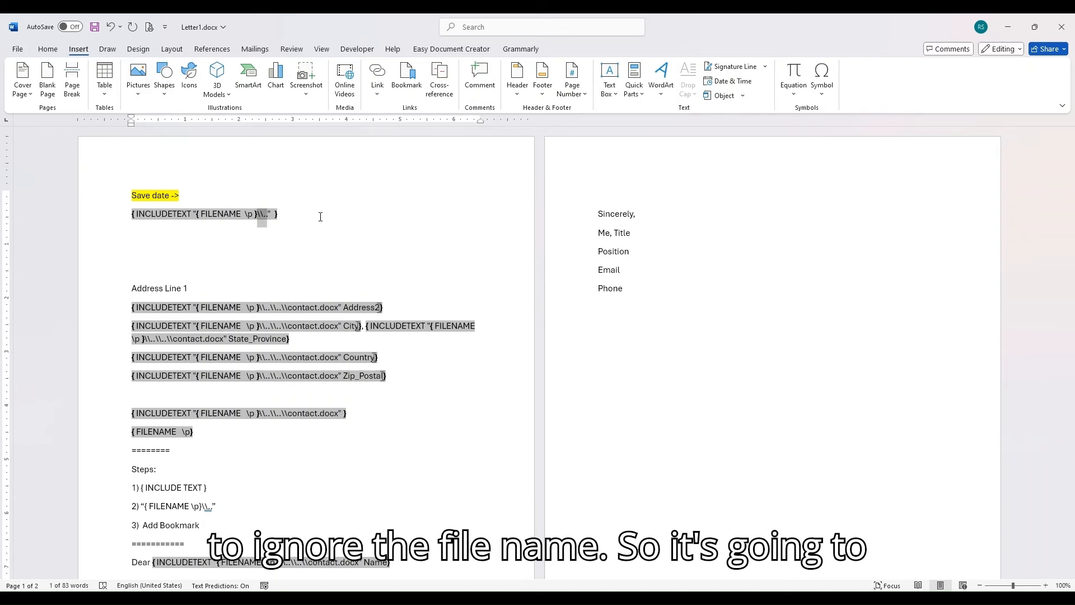
{"action": "key", "text": "Right"}
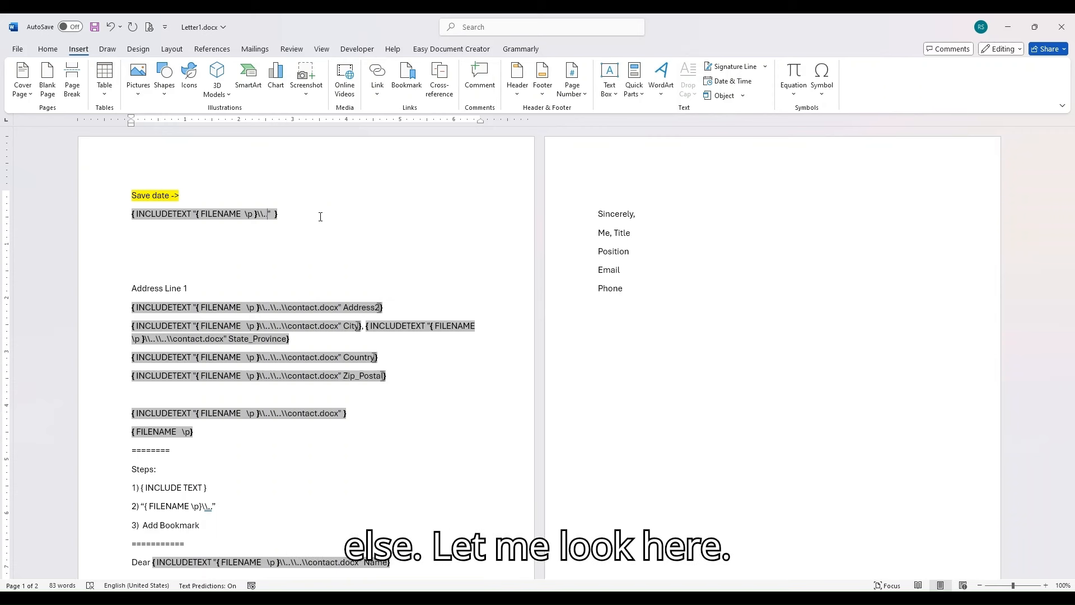
Append a second \\.. to the path in the top INCLUDETEXT field, before the closing quotation mark.
{"action": "left_click", "coordinate": [115, 602]}
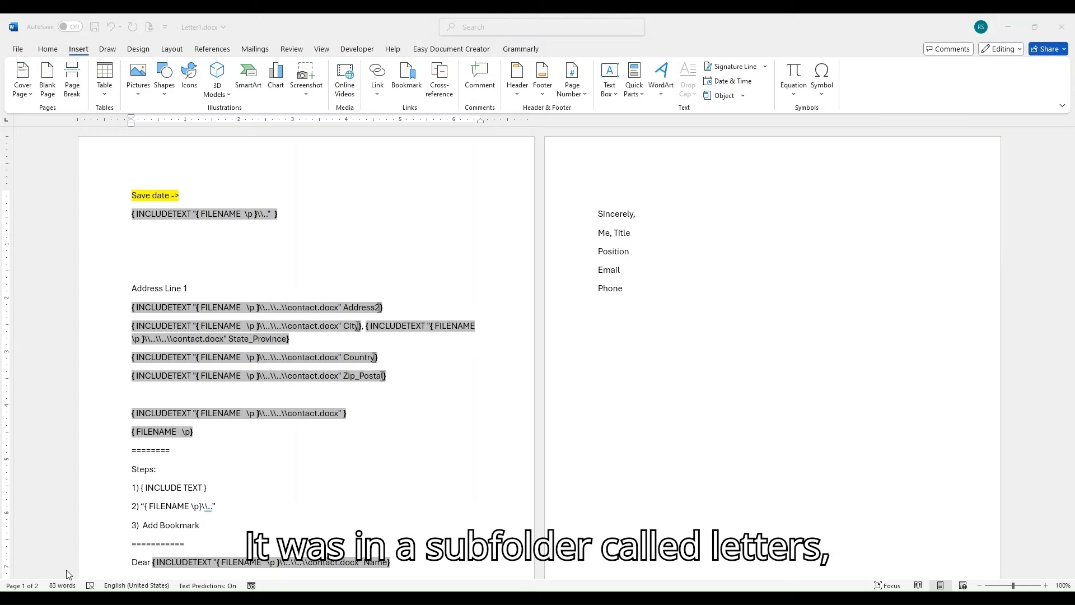
{"action": "left_click", "coordinate": [228, 511]}
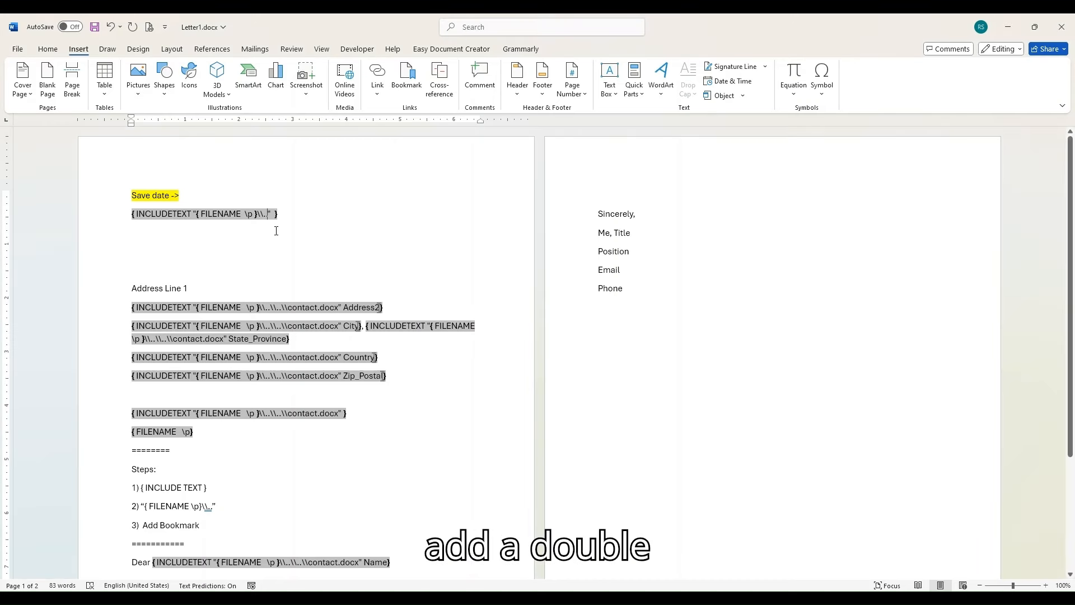
{"action": "type", "text": "\\\\"}
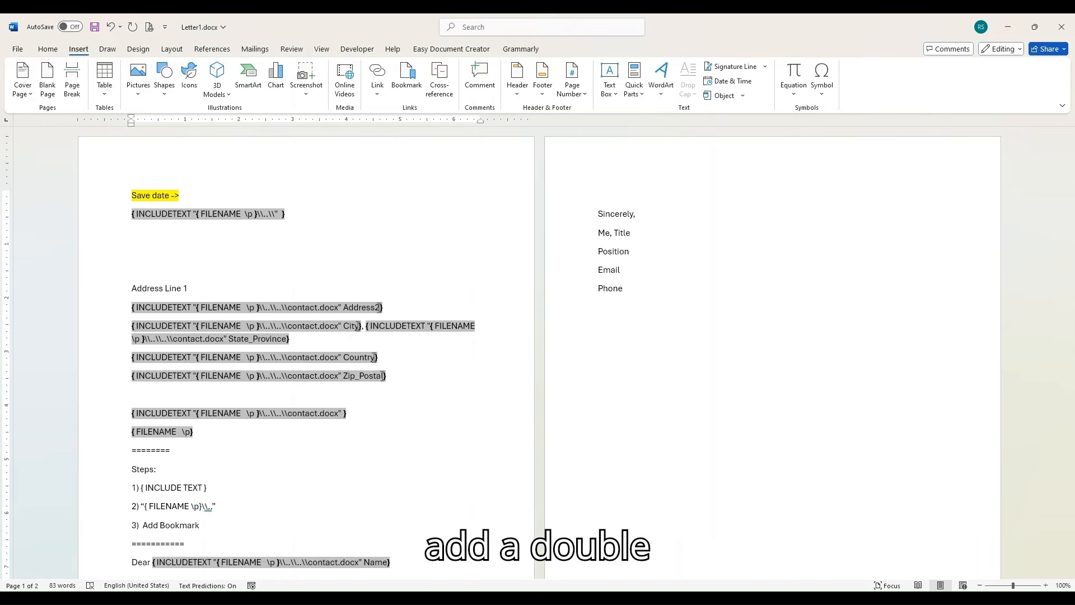
{"action": "type", "text": ".."}
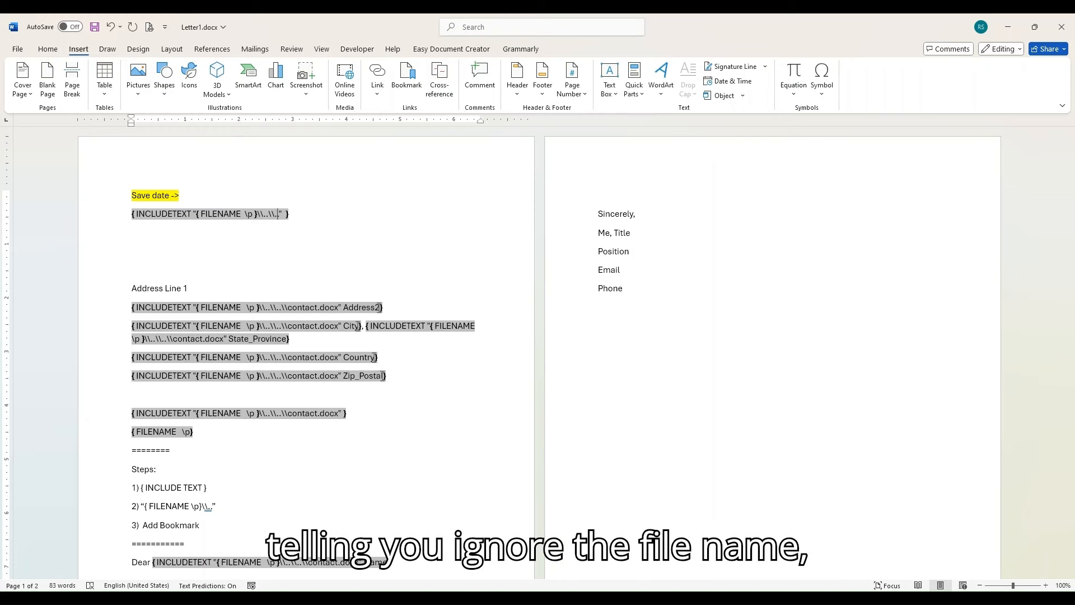
{"action": "key", "text": "shift+Left"}
{"action": "key", "text": "shift+Left"}
{"action": "key", "text": "shift+Left"}
{"action": "key", "text": "shift+Left"}
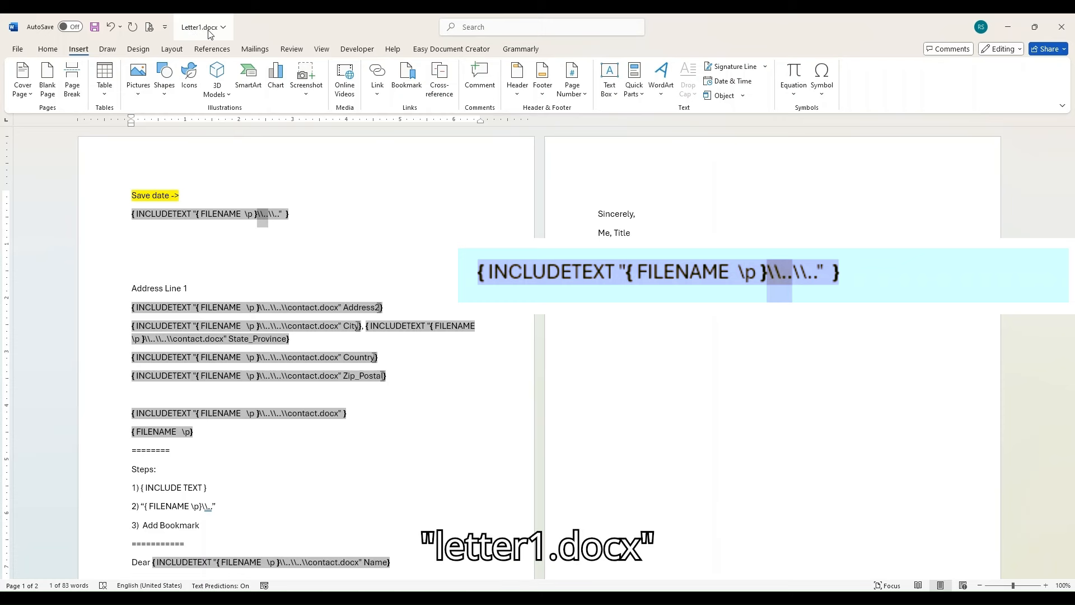
{"action": "left_click", "coordinate": [279, 214]}
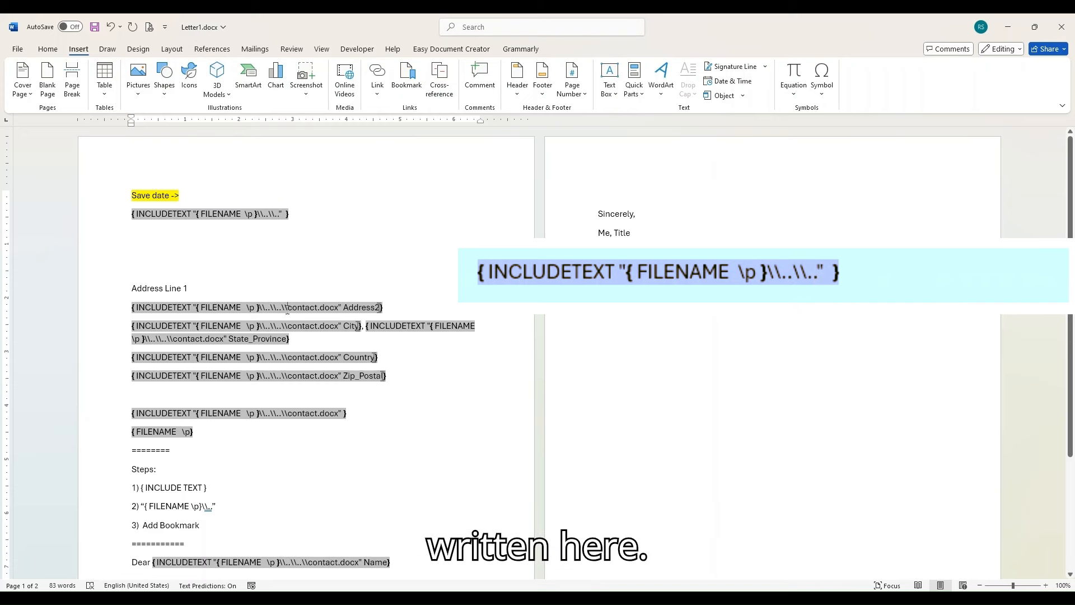
Copy \\contact.docx from the Address2 field and paste it at the end of the path in the top INCLUDETEXT field.
{"action": "left_click_drag", "start_coordinate": [287, 309], "coordinate": [337, 309]}
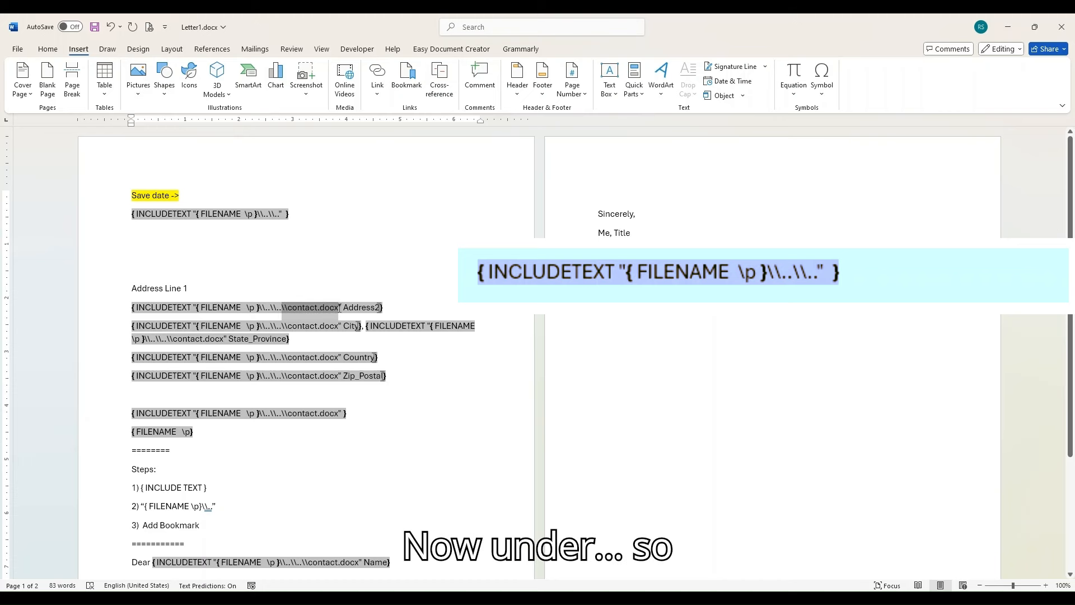
{"action": "left_click", "coordinate": [278, 216]}
{"action": "key", "text": "ctrl+v"}
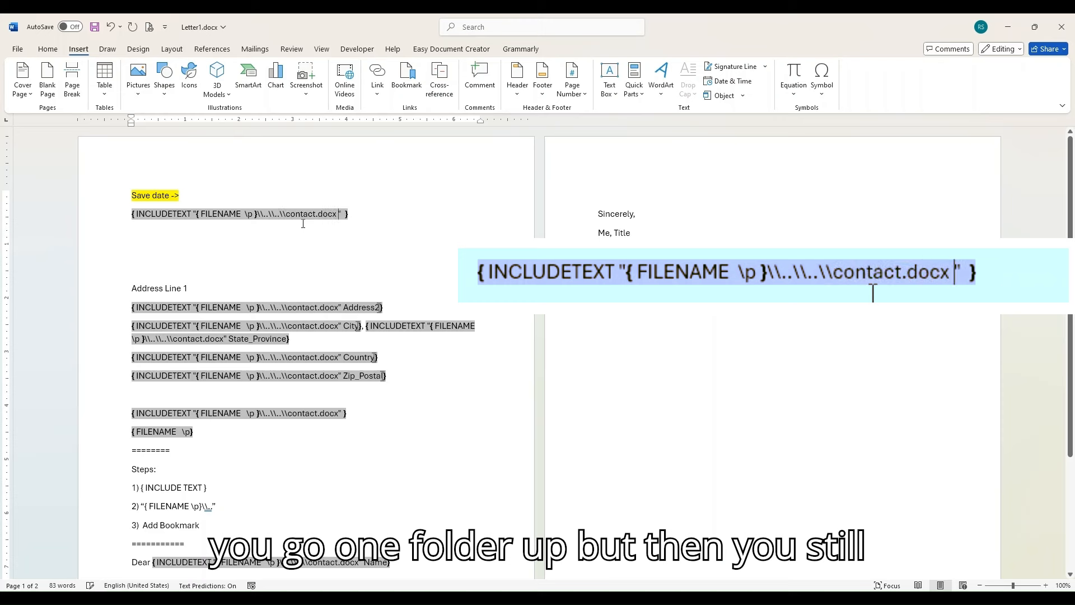
{"action": "left_click", "coordinate": [287, 218]}
{"action": "key", "text": "shift+Left"}
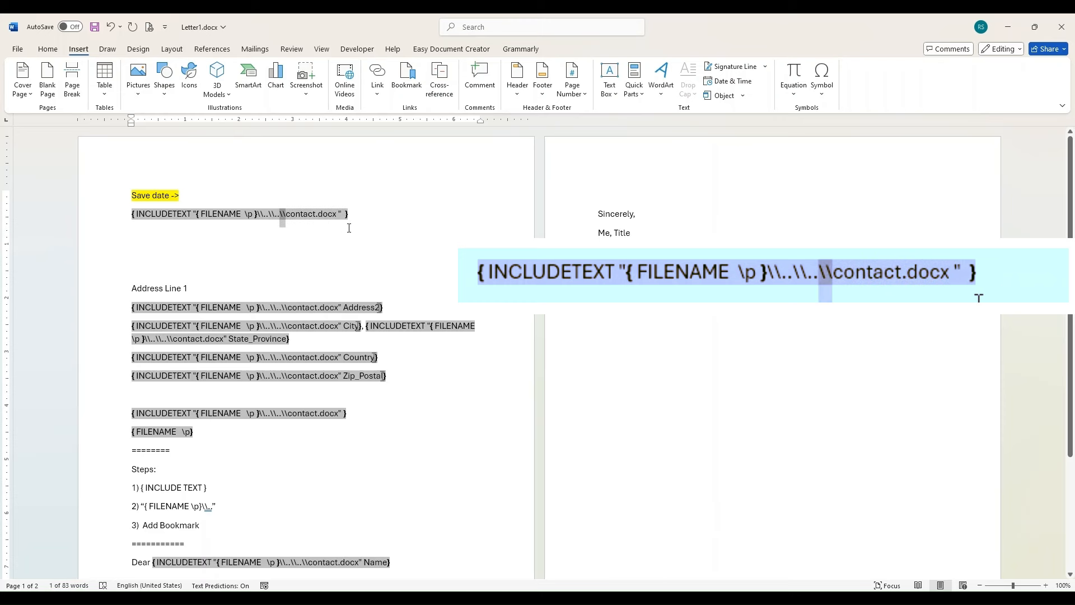
{"action": "key", "text": "Right"}
{"action": "key", "text": "Right"}
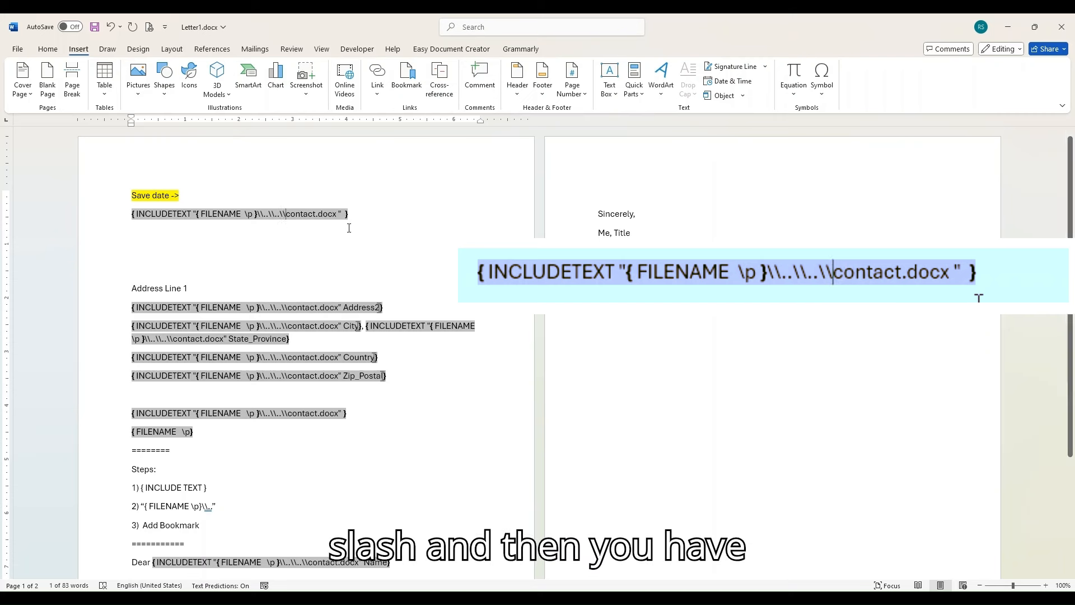
Delete the extra spaces before and after the closing quotation mark that follows contact.docx in the top field.
{"action": "key", "text": "Right"}
{"action": "key", "text": "Right"}
{"action": "key", "text": "Right"}
{"action": "key", "text": "Right"}
{"action": "key", "text": "Right"}
{"action": "key", "text": "Right"}
{"action": "key", "text": "Right"}
{"action": "key", "text": "Right"}
{"action": "key", "text": "Right"}
{"action": "key", "text": "Right"}
{"action": "key", "text": "Right"}
{"action": "key", "text": "Right"}
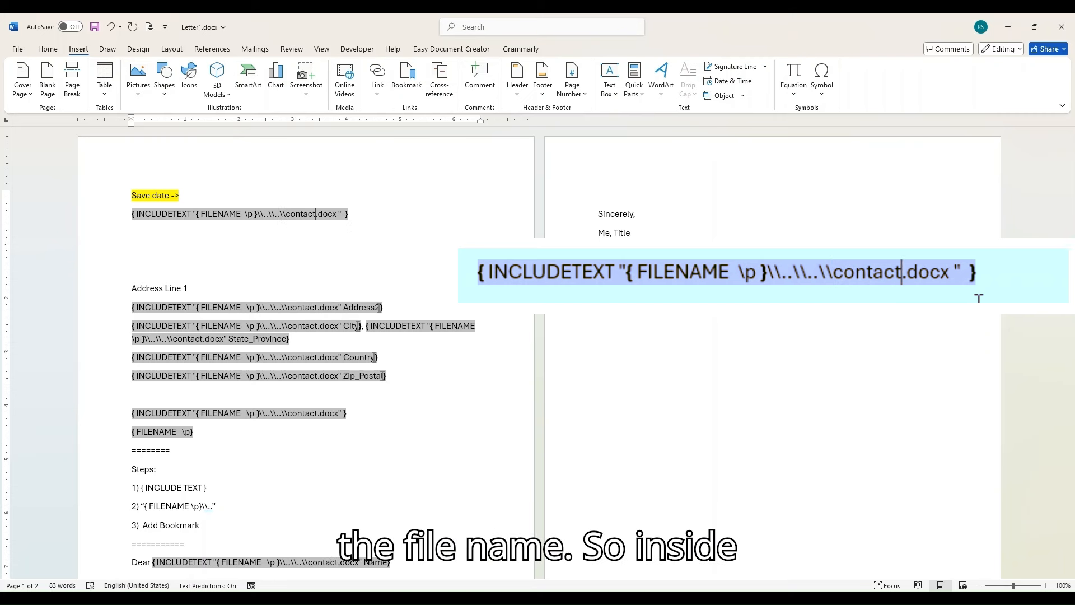
{"action": "key", "text": "BackSpace"}
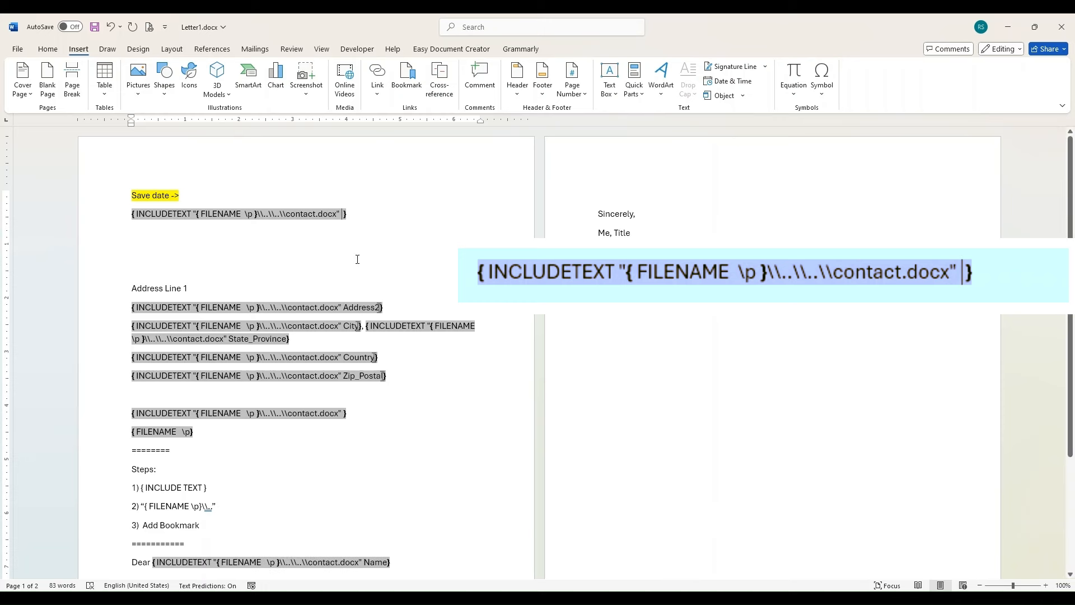
{"action": "key", "text": "BackSpace"}
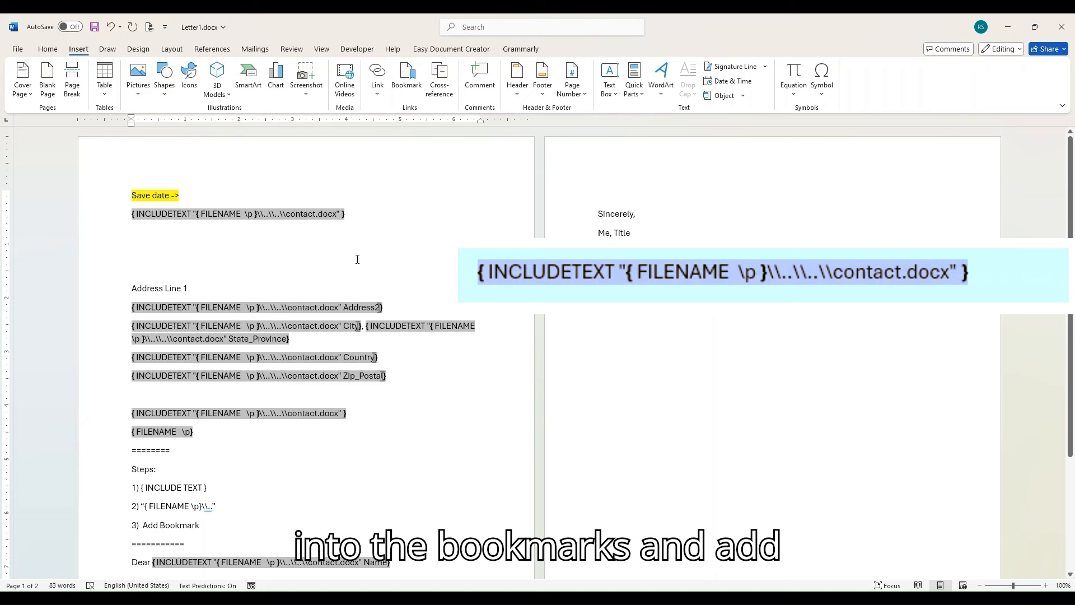
Add the bookmark name Address1 after the quoted contact.docx path in the top INCLUDETEXT field.
{"action": "type", "text": "Adres"}
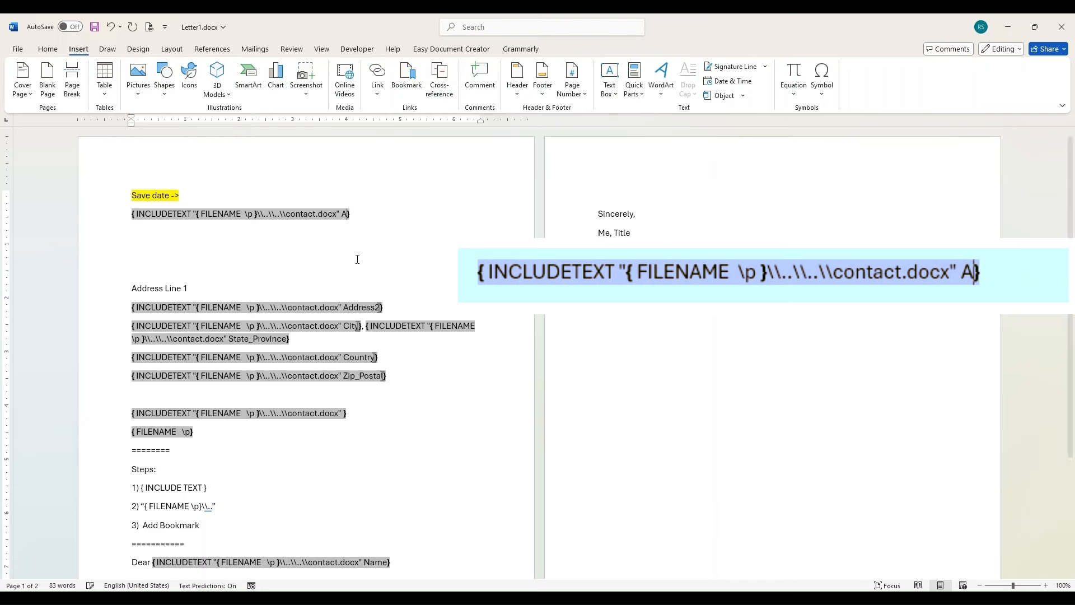
{"action": "type", "text": "s"}
{"action": "key", "text": "BackSpace"}
{"action": "key", "text": "BackSpace"}
{"action": "key", "text": "BackSpace"}
{"action": "key", "text": "BackSpace"}
{"action": "type", "text": "dress1"}
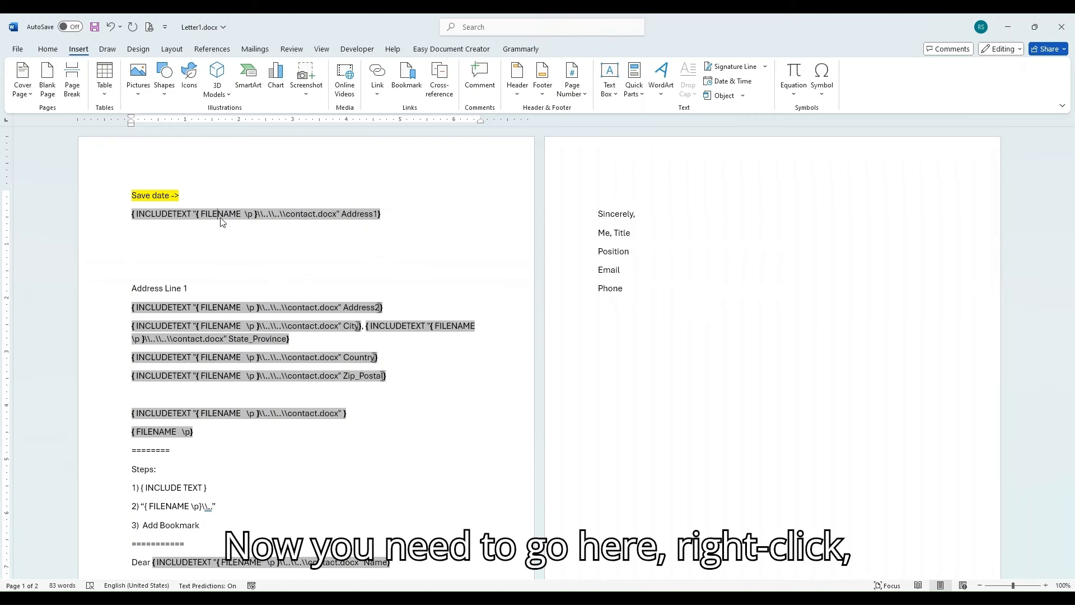
Update the top INCLUDETEXT field, and update all fields in the whole letter.
{"action": "right_click", "coordinate": [265, 312]}
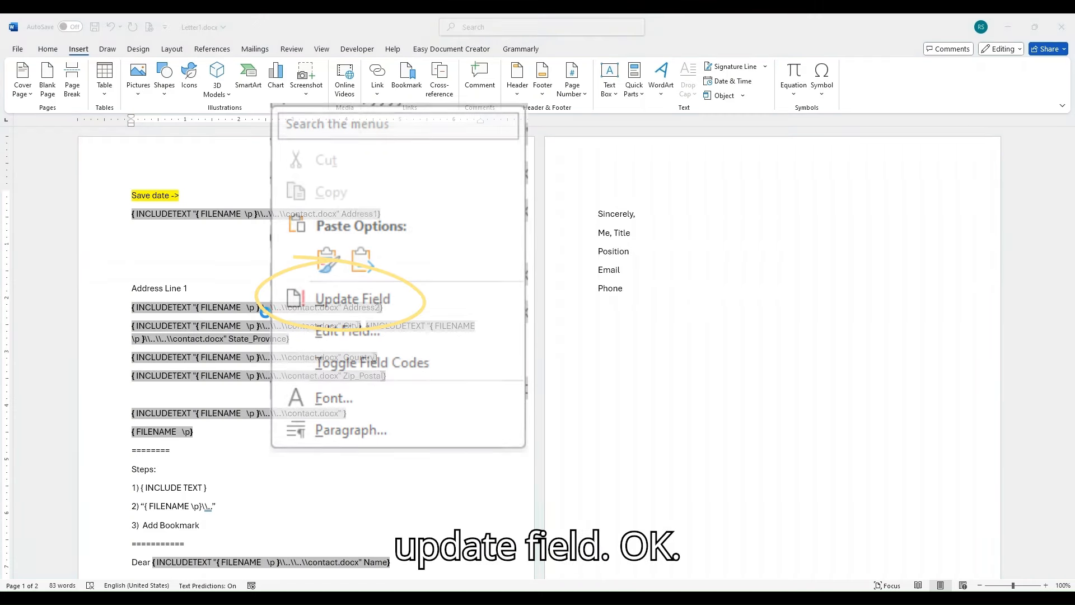
{"action": "left_click", "coordinate": [574, 347]}
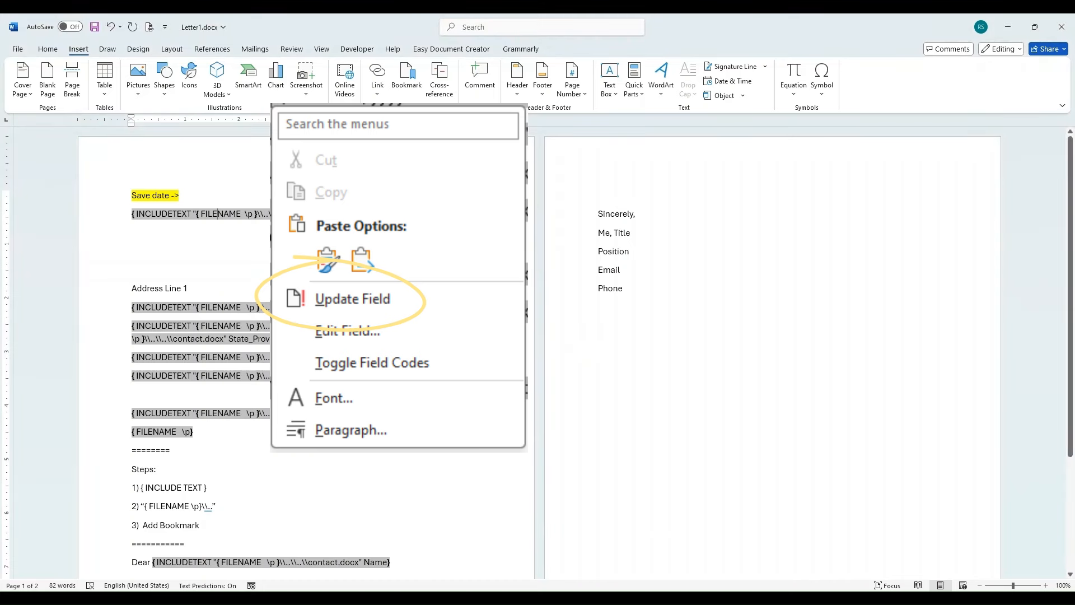
{"action": "key", "text": "ctrl+a"}
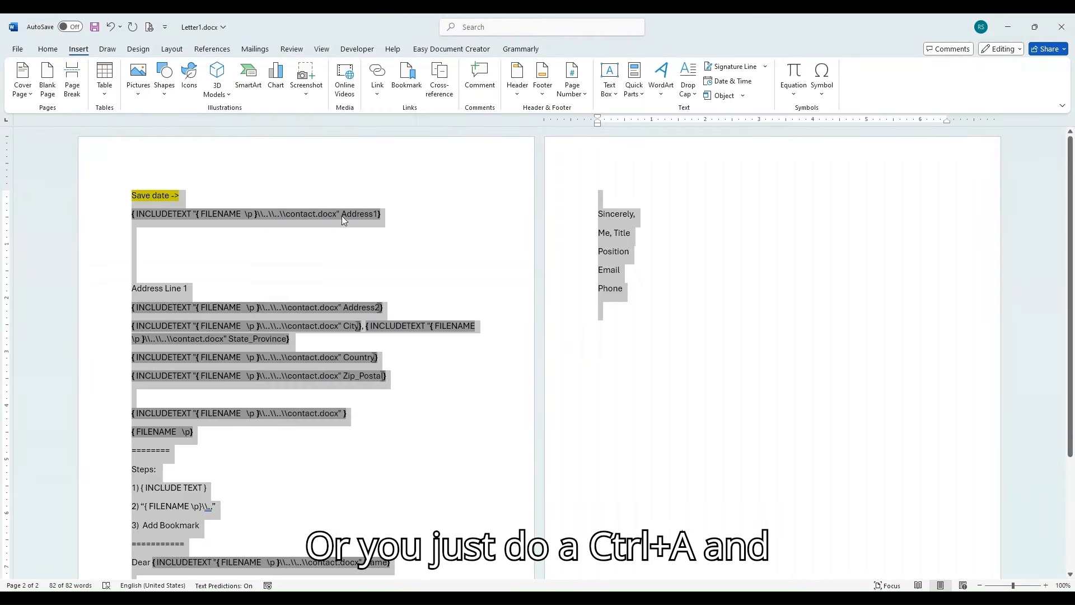
{"action": "key", "text": "F9"}
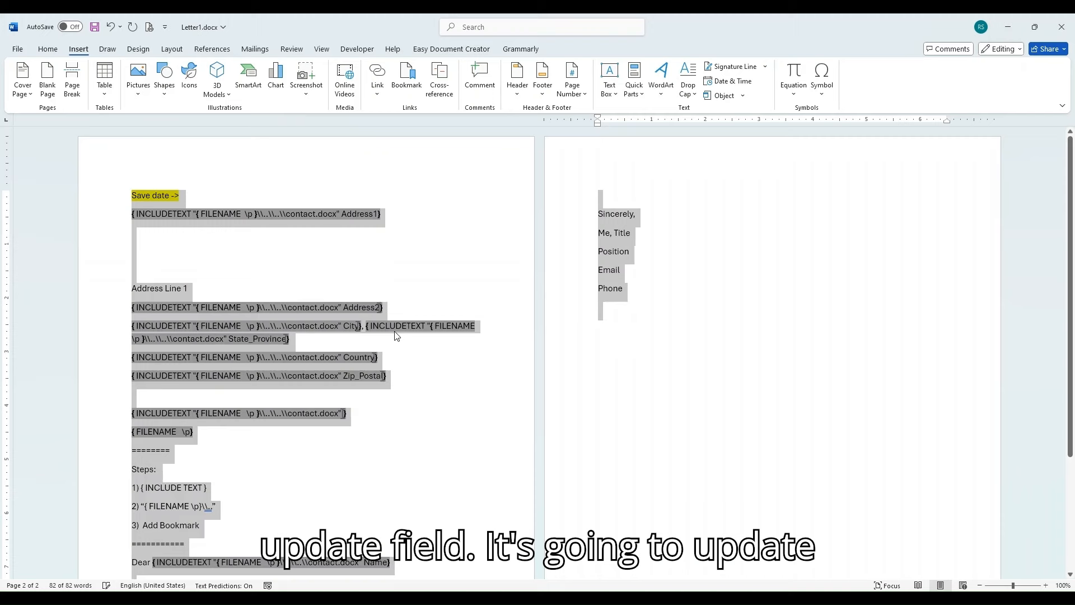
{"action": "left_click", "coordinate": [295, 258]}
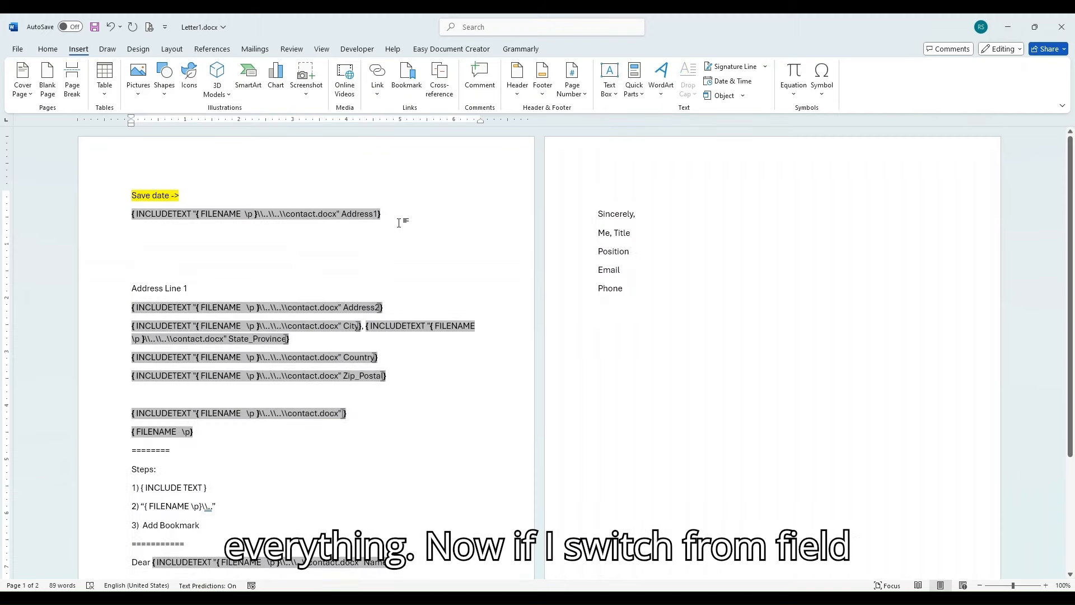
Check the field results, return to field codes, and remove the Address Line 1 placeholder and blank lines around the Address1 field.
{"action": "key", "text": "alt"}
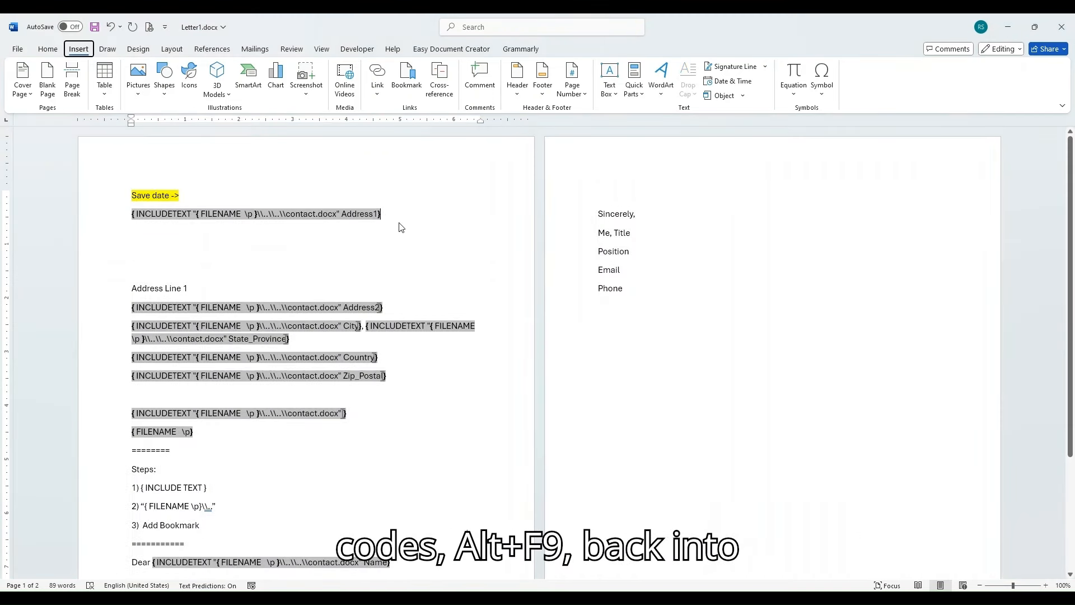
{"action": "left_click", "coordinate": [394, 228]}
{"action": "key", "text": "alt+F9"}
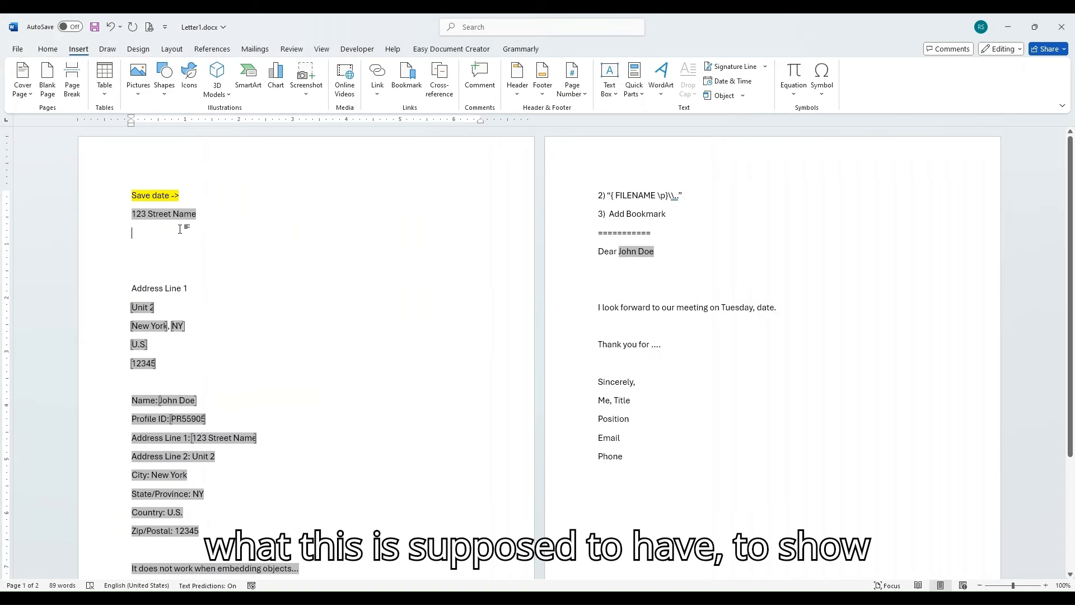
{"action": "key", "text": "alt+F9"}
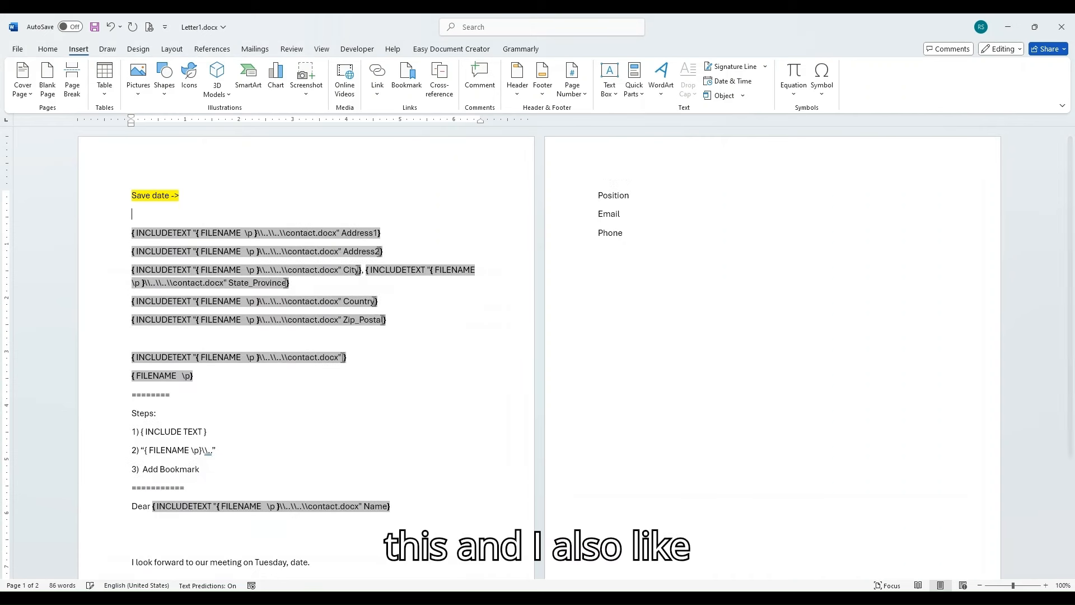
{"action": "key", "text": "BackSpace"}
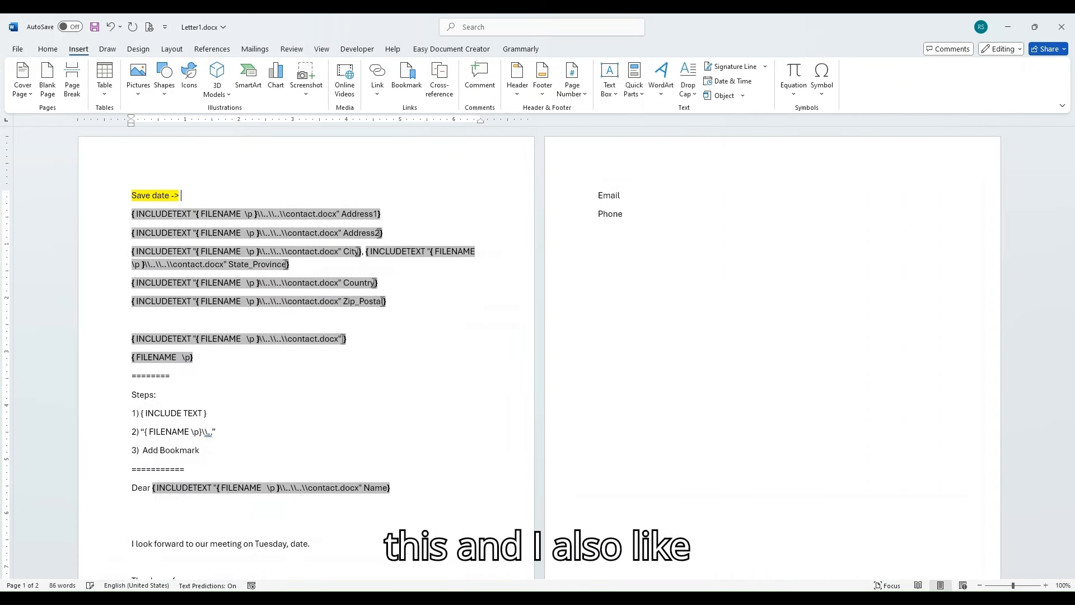
Begin inserting a document field on the Save date line at the top of the letter.
{"action": "left_click", "coordinate": [45, 50]}
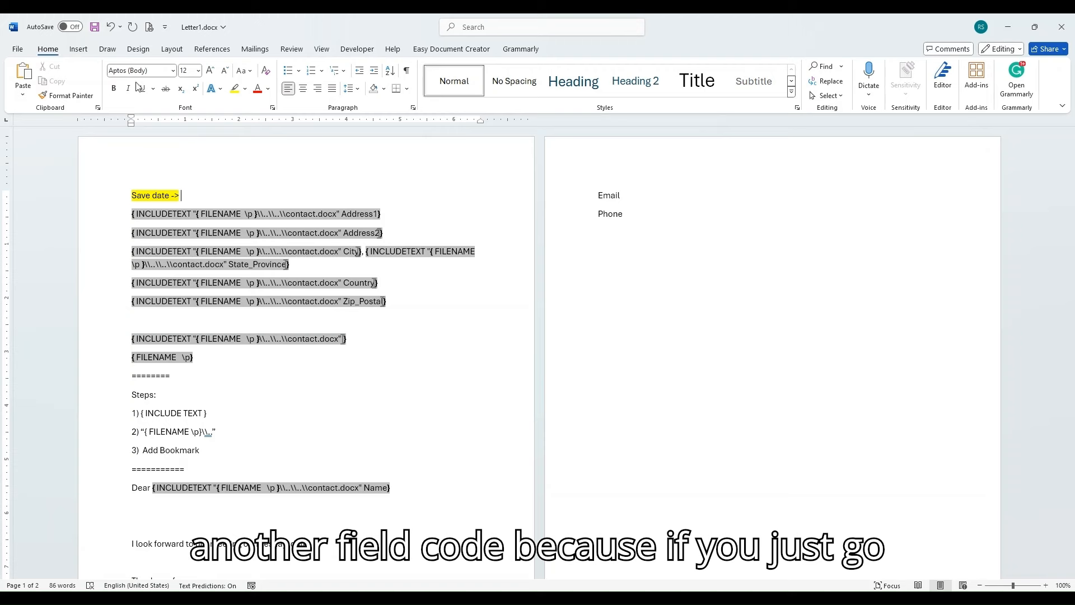
{"action": "left_click", "coordinate": [80, 49]}
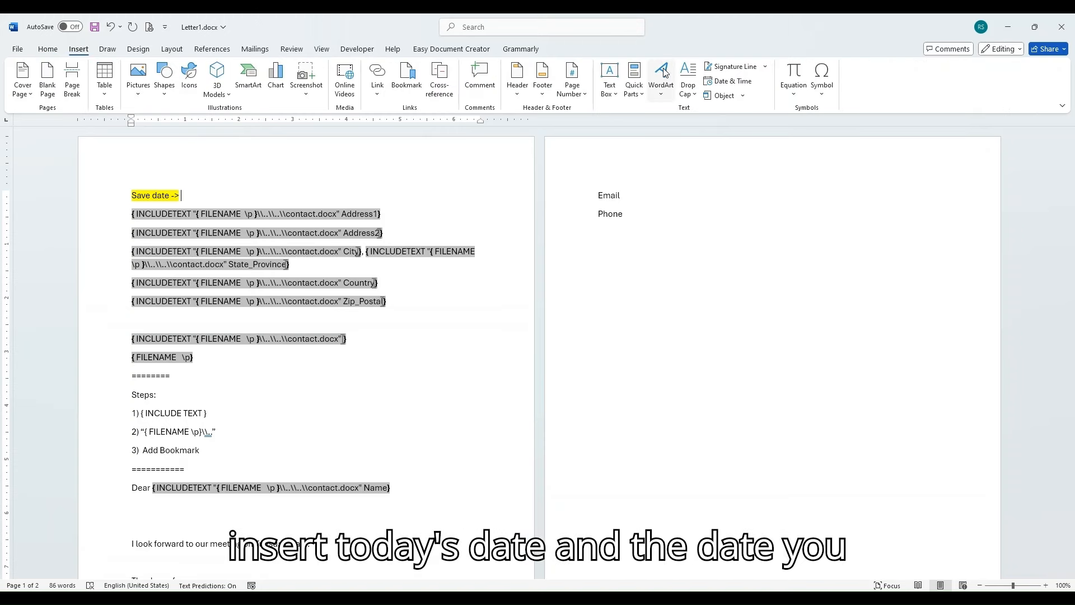
{"action": "left_click", "coordinate": [639, 98]}
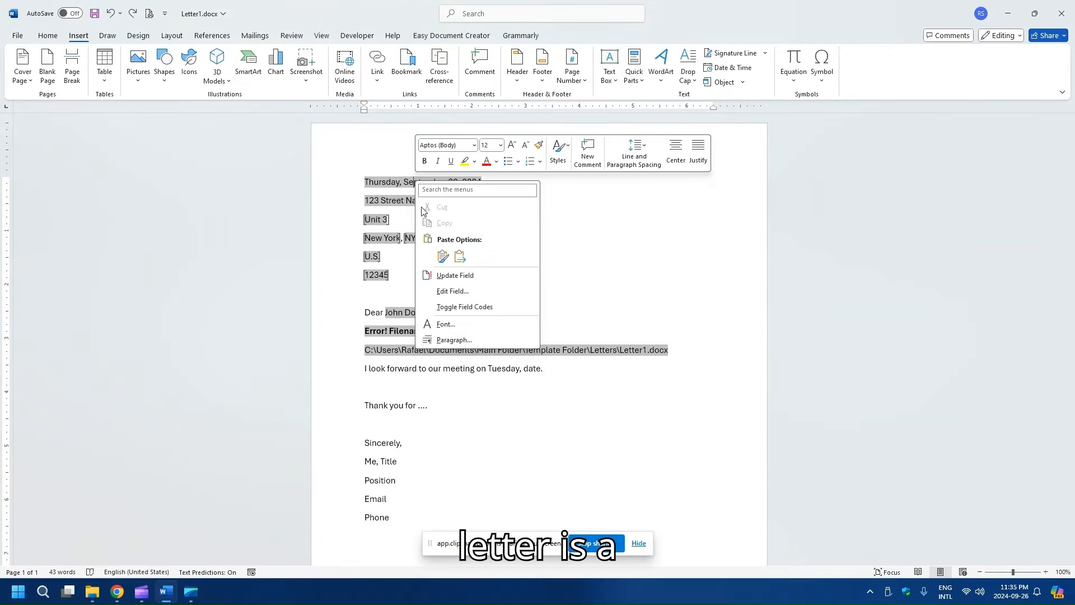
Edit the SaveDate field on the letter's first line to use the dddd, MMMM d, yyyy date format, and check its field code.
{"action": "left_click", "coordinate": [454, 292]}
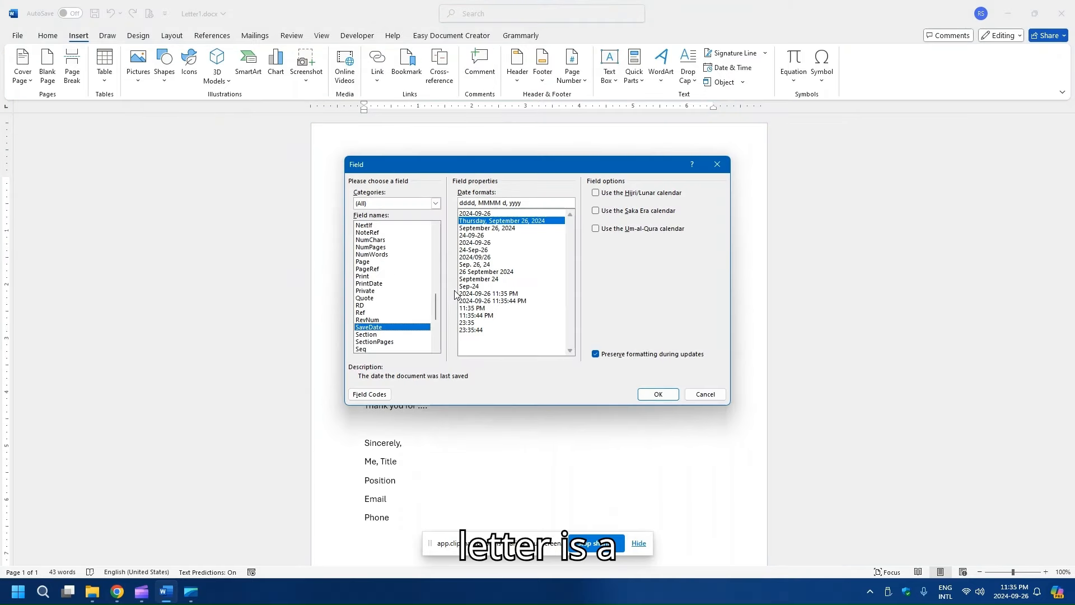
{"action": "left_click", "coordinate": [486, 213]}
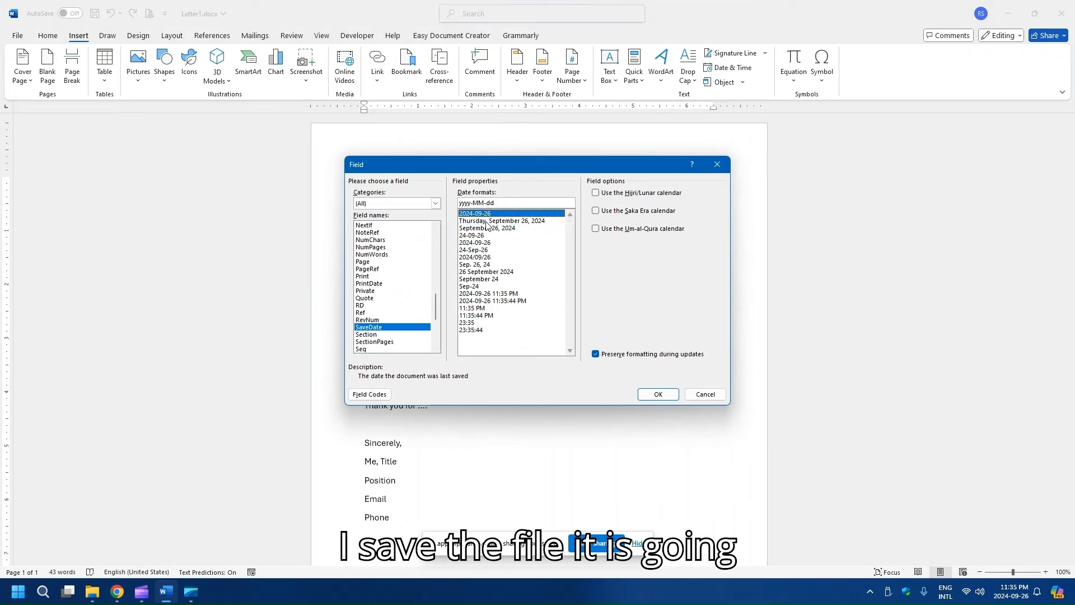
{"action": "left_click", "coordinate": [486, 222]}
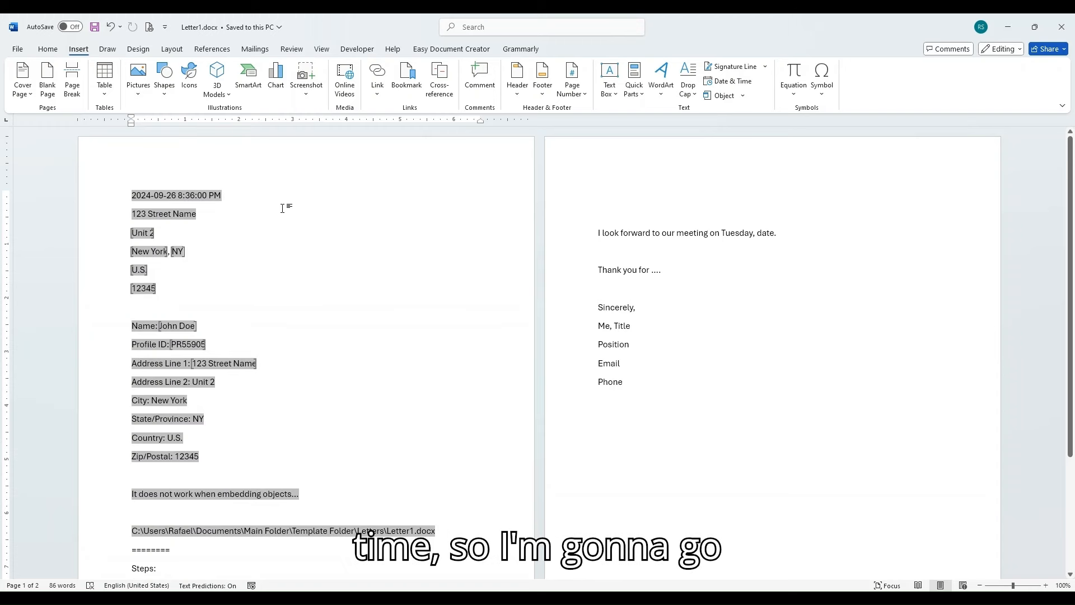
{"action": "key", "text": "alt+F9"}
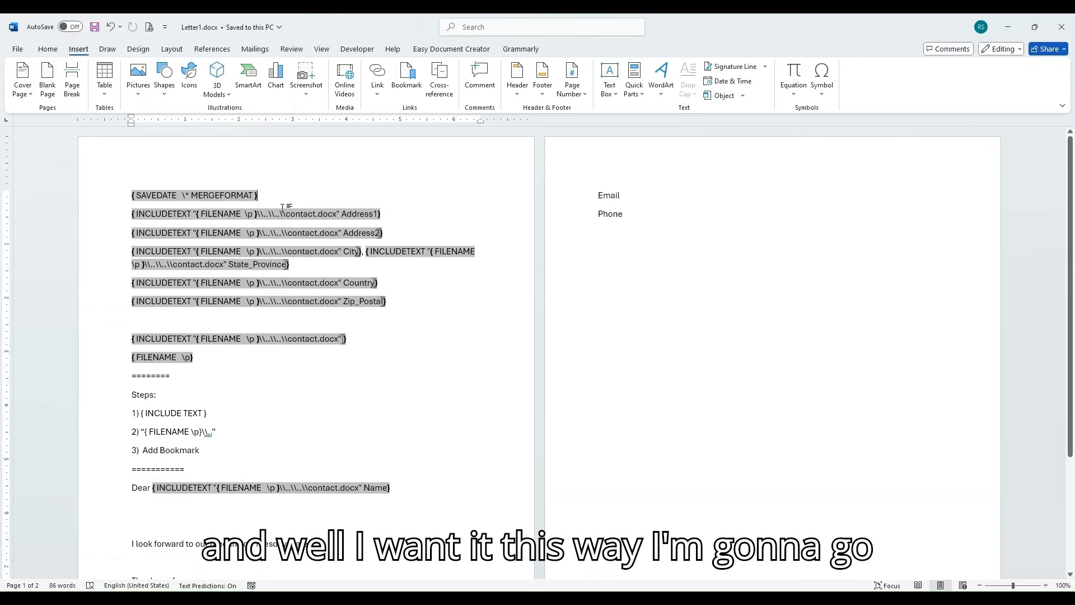
{"action": "key", "text": "alt+F9"}
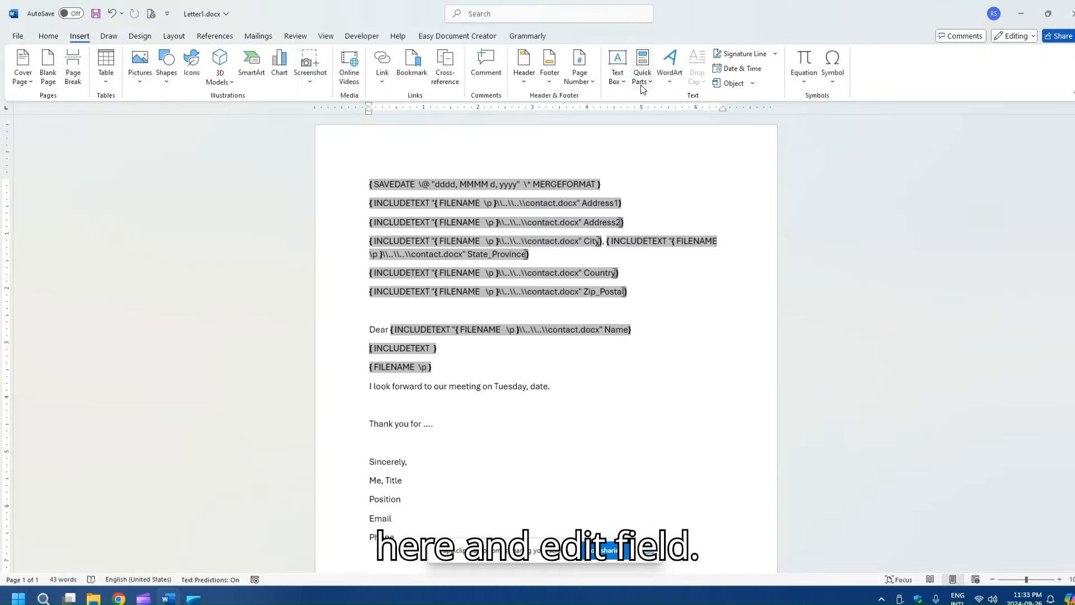
Try inserting a SaveDate field below the greeting with format dddd, MMMM d, yyyy and Preserve formatting during updates off, and undo it.
{"action": "left_click", "coordinate": [642, 84]}
{"action": "left_click", "coordinate": [667, 135]}
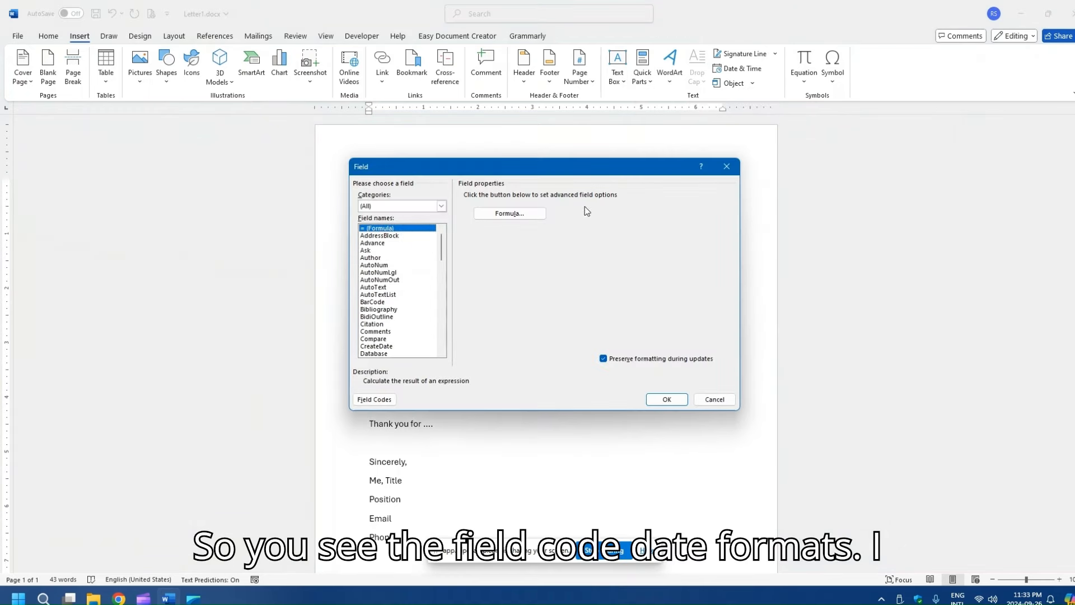
{"action": "key", "text": "s"}
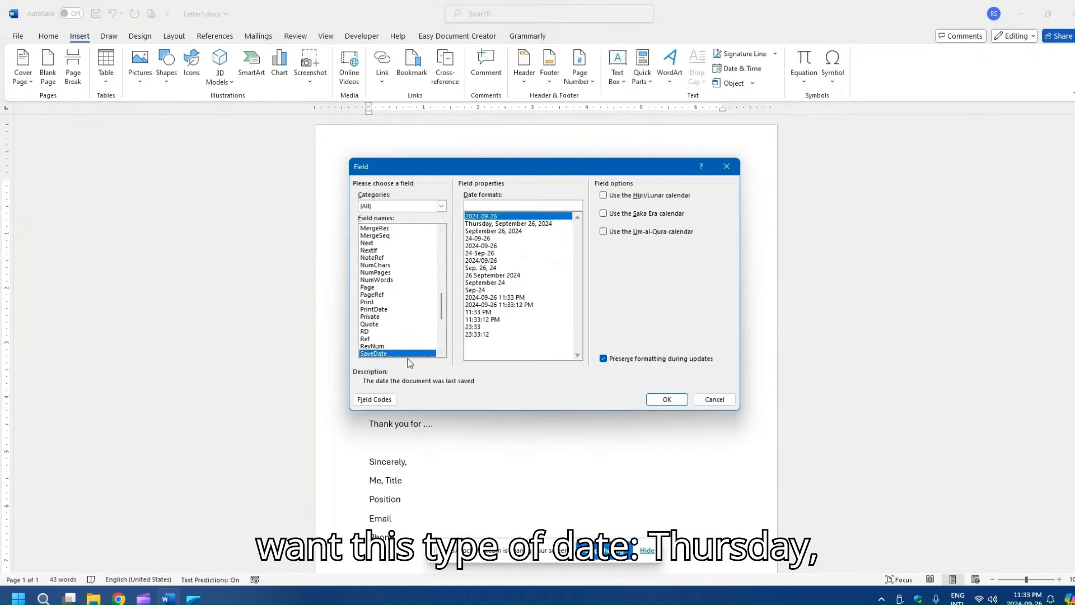
{"action": "left_click", "coordinate": [498, 224]}
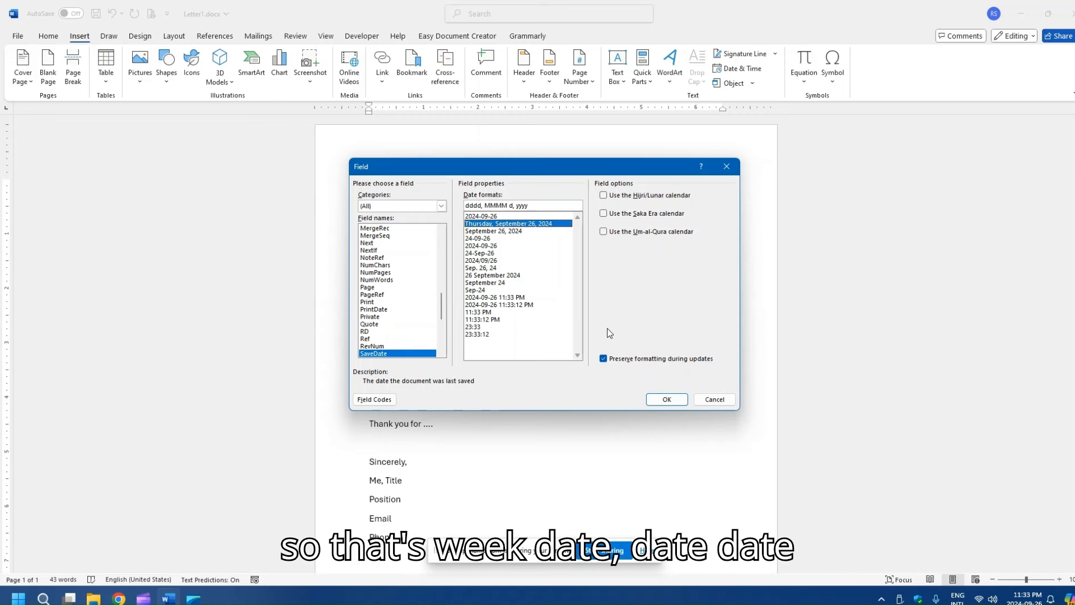
{"action": "left_click", "coordinate": [625, 361]}
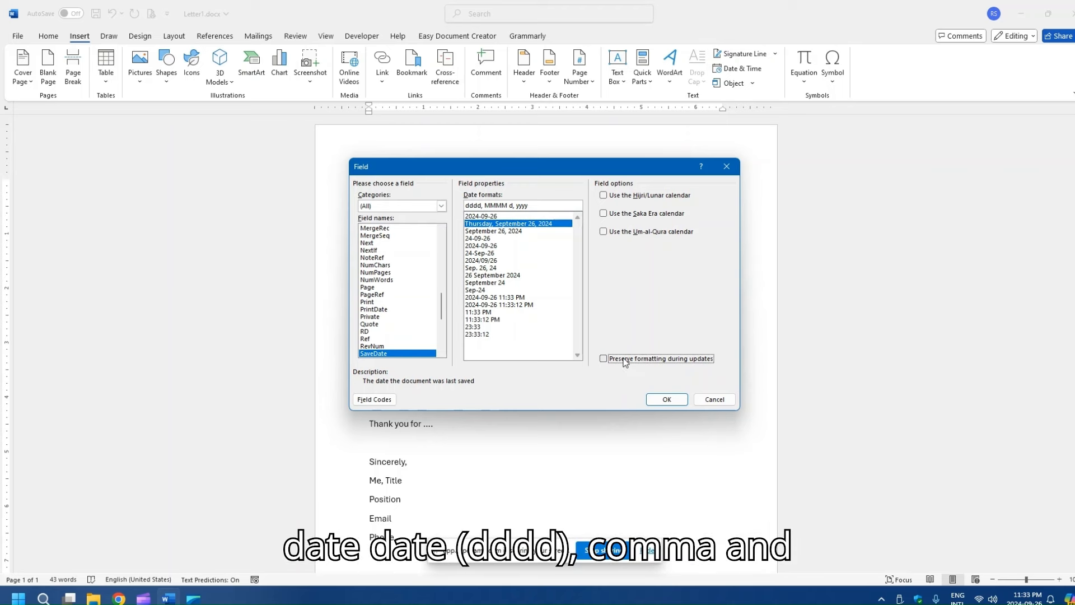
{"action": "left_click", "coordinate": [667, 400]}
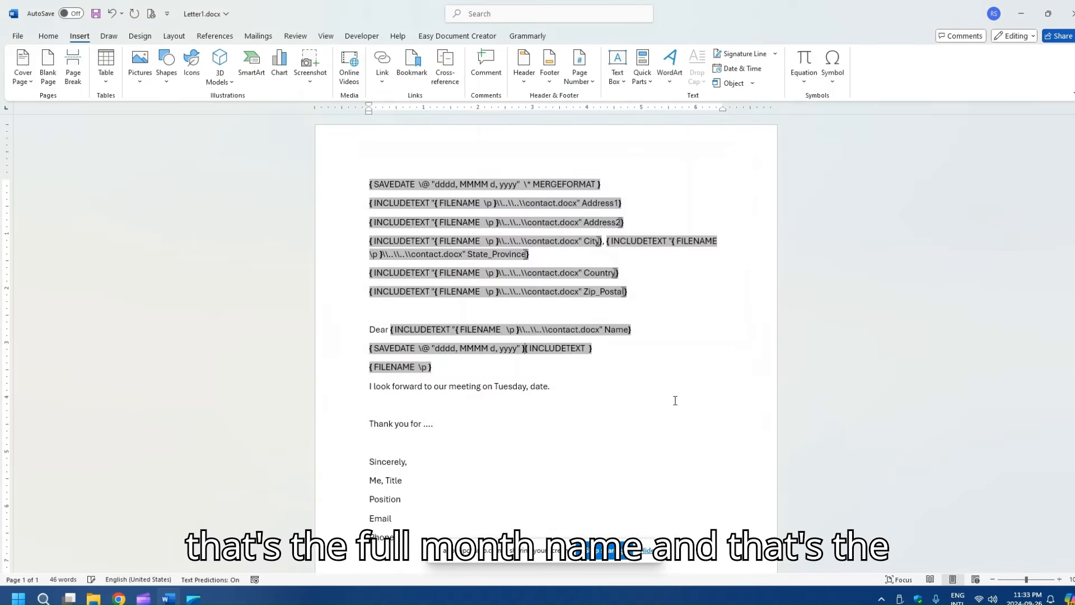
{"action": "key", "text": "ctrl+z"}
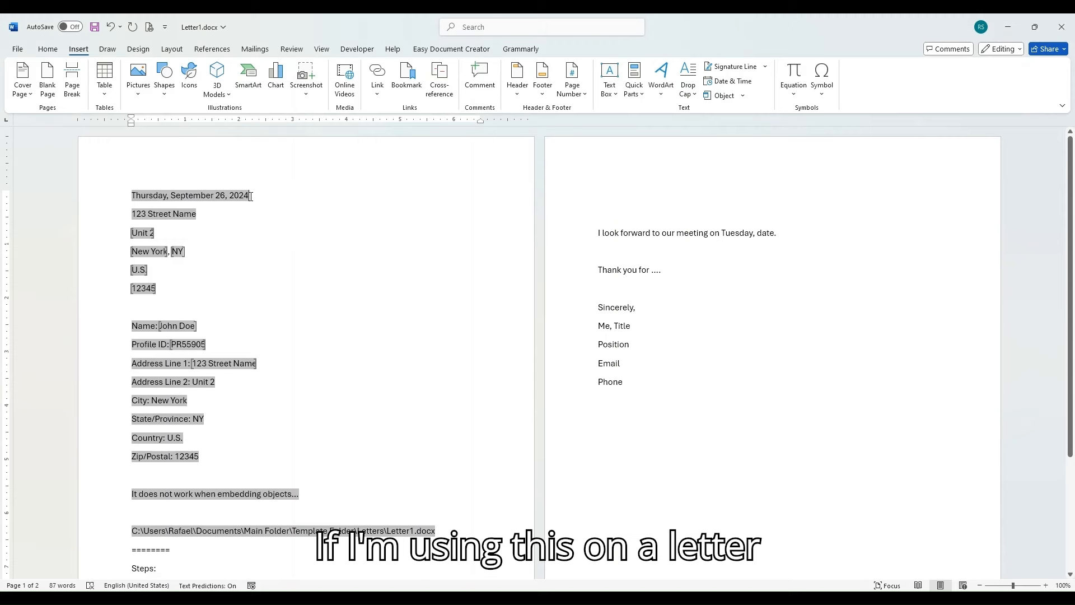
Review the date line and the rest of the letter, comparing the field results with their field codes.
{"action": "left_click_drag", "start_coordinate": [252, 195], "coordinate": [130, 196]}
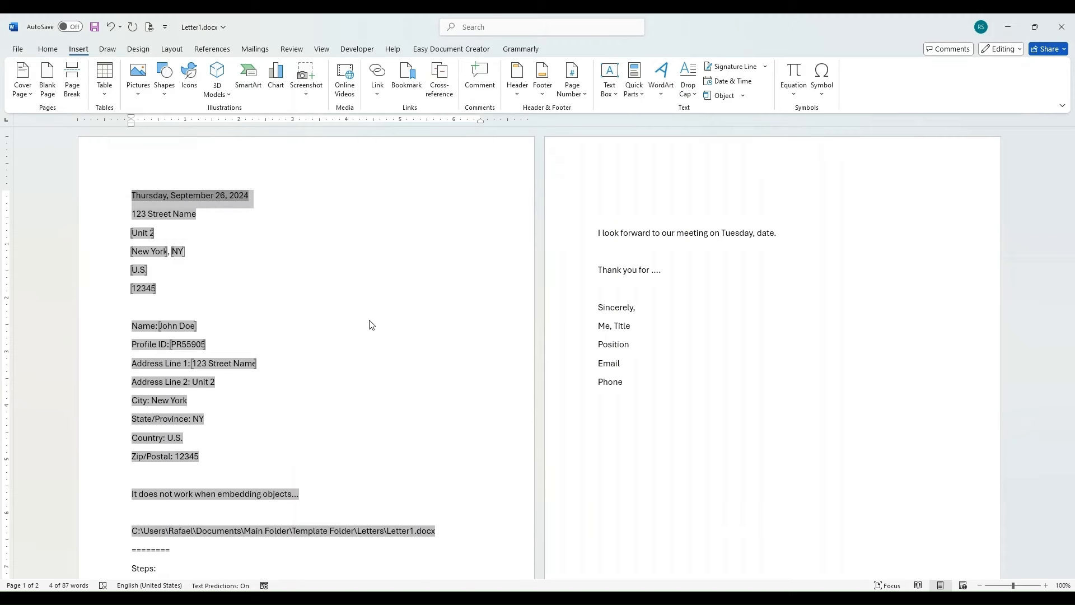
{"action": "left_click", "coordinate": [360, 288]}
{"action": "scroll", "coordinate": [359, 278], "scroll_direction": "down", "scroll_amount": 2}
{"action": "scroll", "coordinate": [359, 278], "scroll_direction": "down", "scroll_amount": 1}
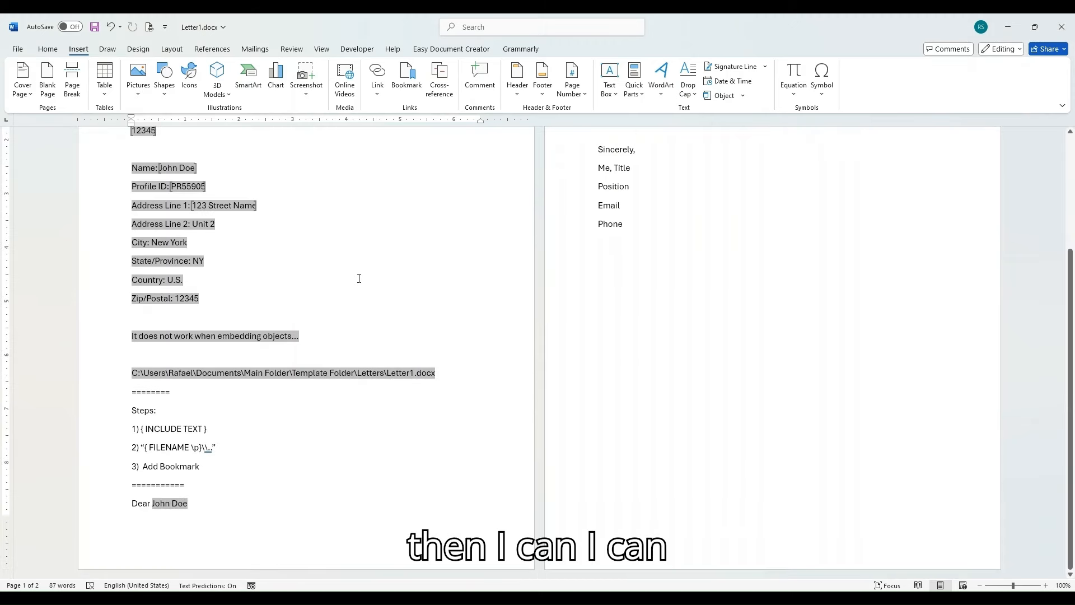
{"action": "scroll", "coordinate": [153, 405], "scroll_direction": "up", "scroll_amount": 3}
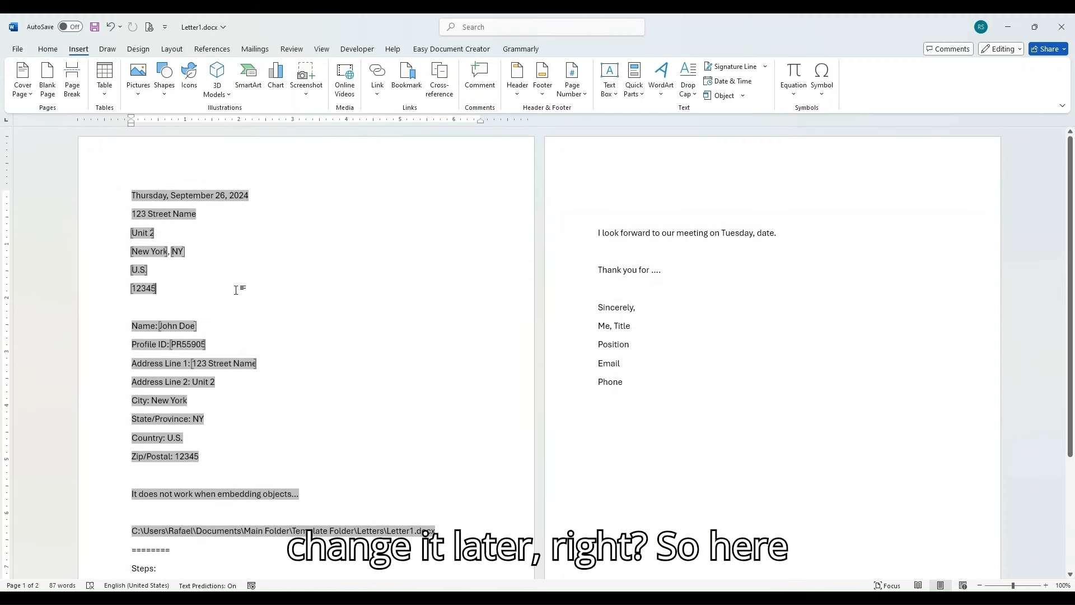
{"action": "key", "text": "alt+F9"}
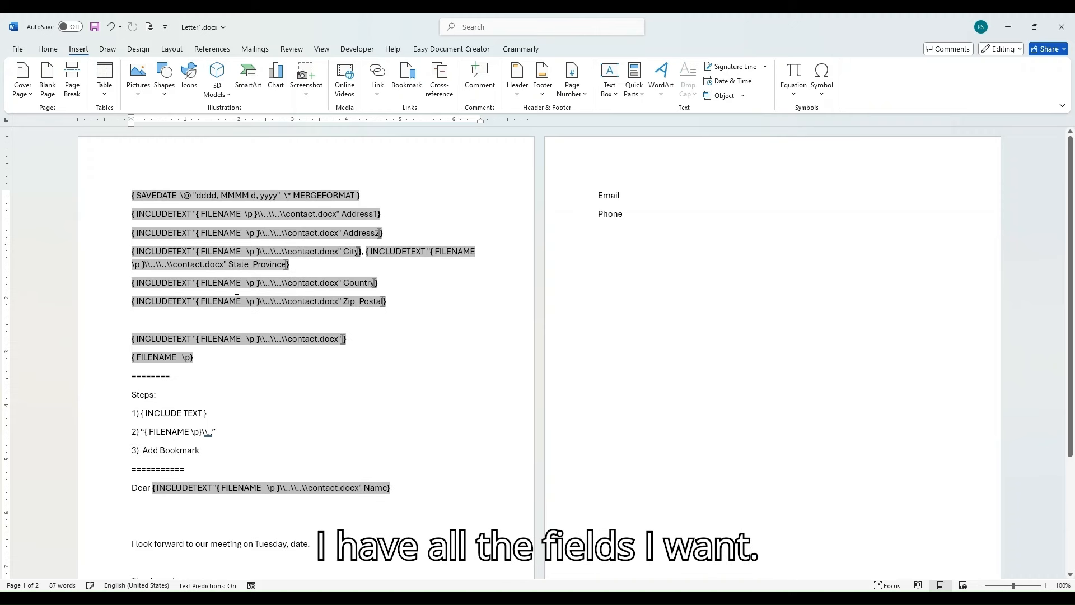
{"action": "key", "text": "alt+F9"}
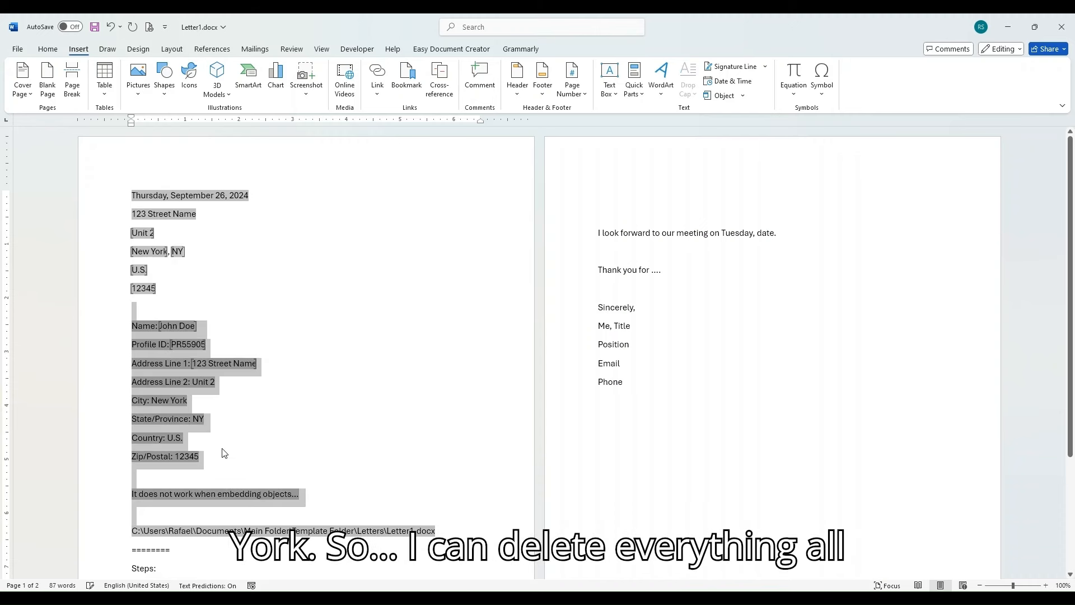
Delete the included contact block below the address, from the Name line through the Zip/Postal line.
{"action": "left_click", "coordinate": [218, 464]}
{"action": "left_click_drag", "start_coordinate": [218, 464], "coordinate": [126, 329]}
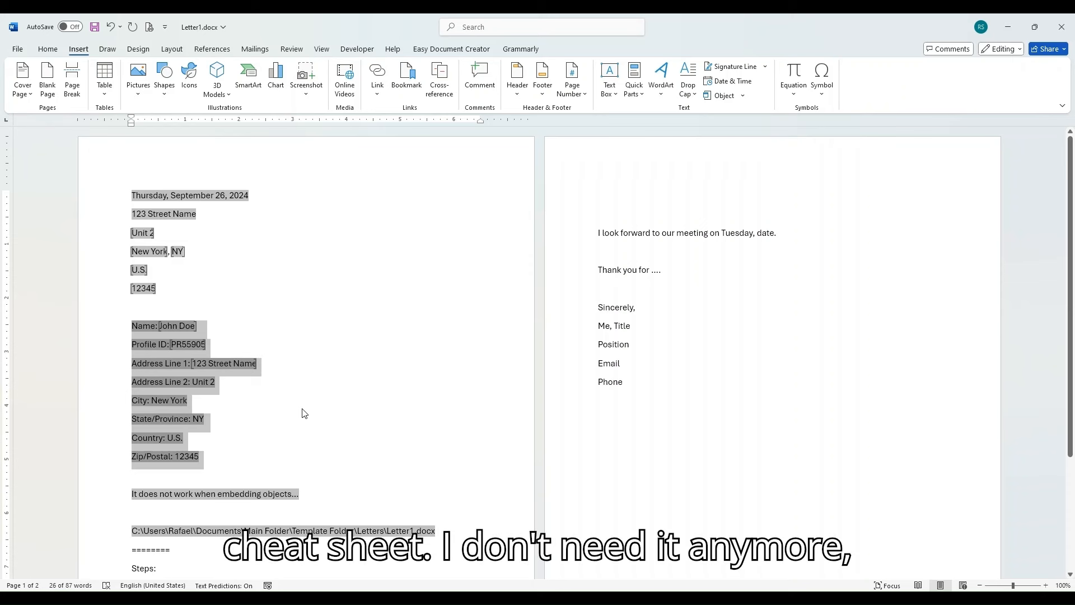
{"action": "key", "text": "Delete"}
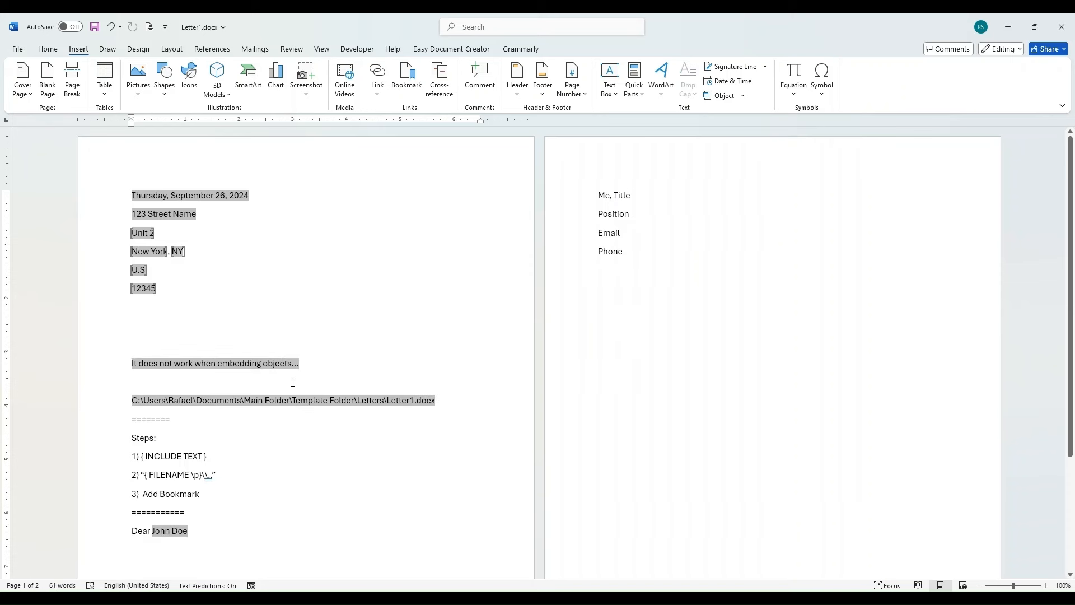
Delete the leftover lines below the address, from the note about embedding objects through the file path and the Steps: heading.
{"action": "scroll", "coordinate": [293, 384], "scroll_direction": "down", "scroll_amount": 2}
{"action": "left_click_drag", "start_coordinate": [164, 284], "coordinate": [299, 315]}
{"action": "left_click", "coordinate": [150, 287]}
{"action": "key", "text": "BackSpace"}
{"action": "left_click_drag", "start_coordinate": [298, 361], "coordinate": [134, 278]}
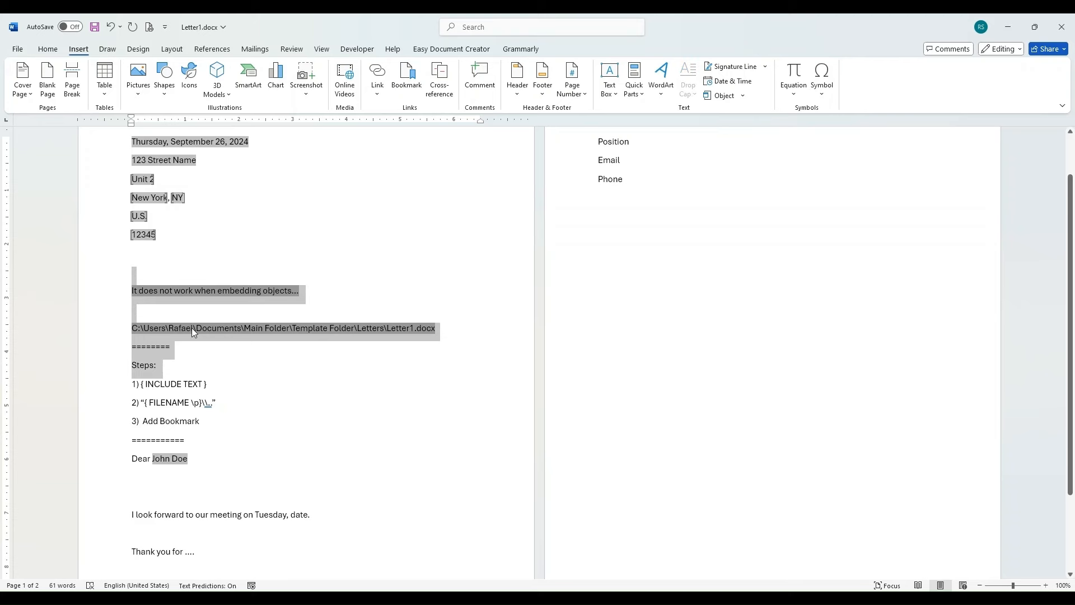
{"action": "key", "text": "BackSpace"}
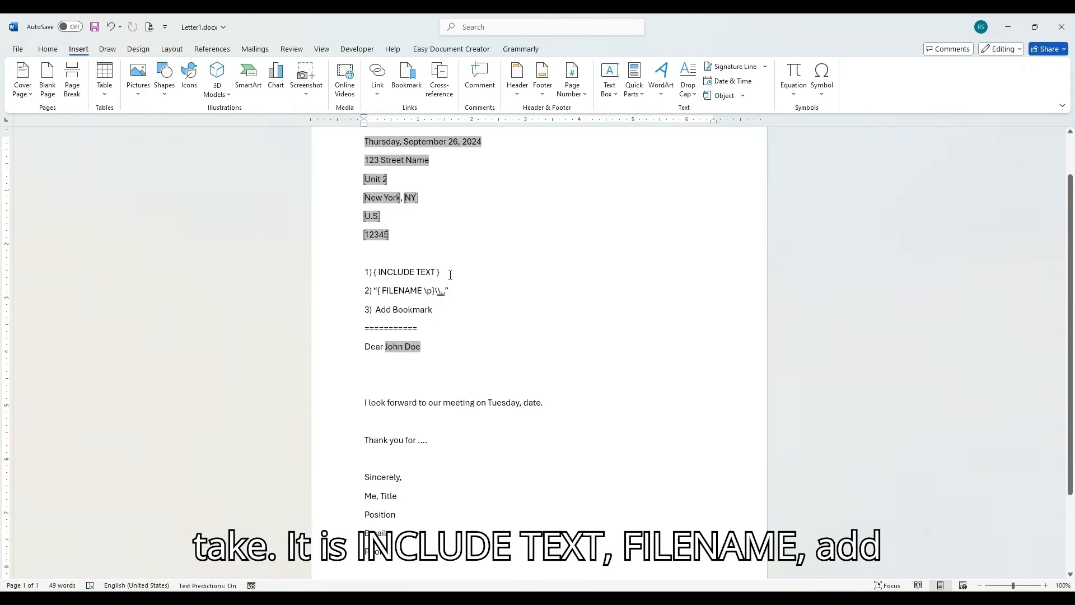
{"action": "left_click_drag", "start_coordinate": [450, 275], "coordinate": [421, 273]}
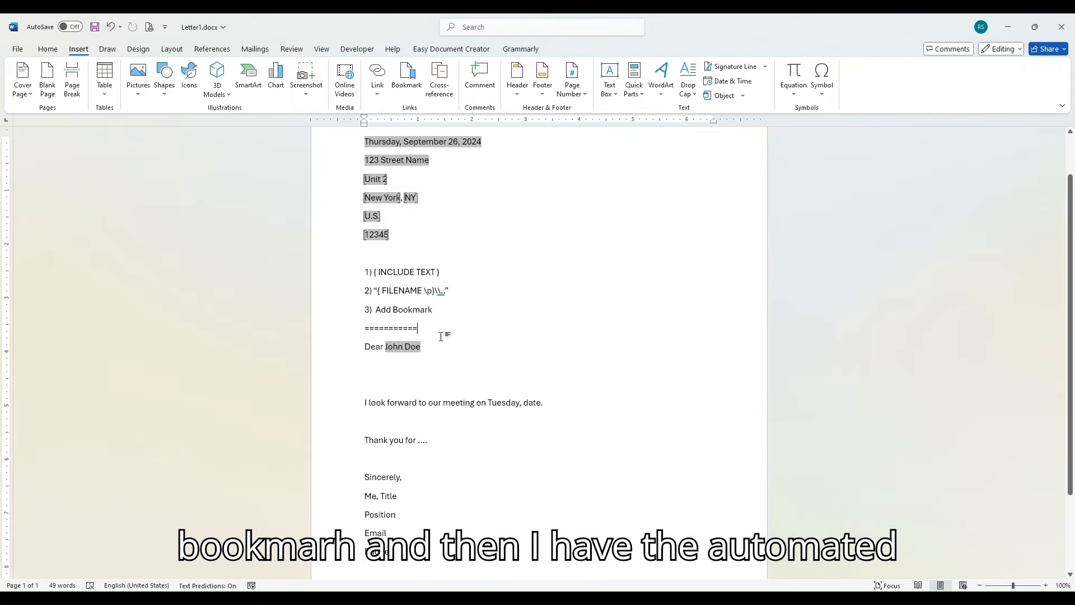
Delete the three numbered helper notes and the equals-sign line above the greeting, and remove the extra blank line below the greeting.
{"action": "left_click_drag", "start_coordinate": [444, 331], "coordinate": [349, 276]}
{"action": "key", "text": "BackSpace"}
{"action": "left_click", "coordinate": [400, 308]}
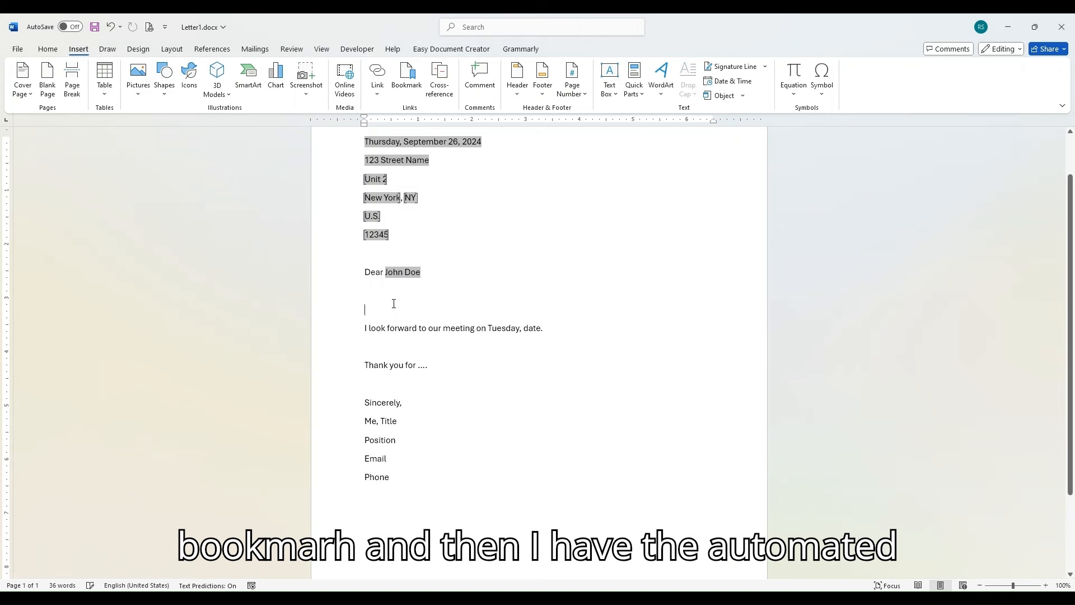
{"action": "key", "text": "BackSpace"}
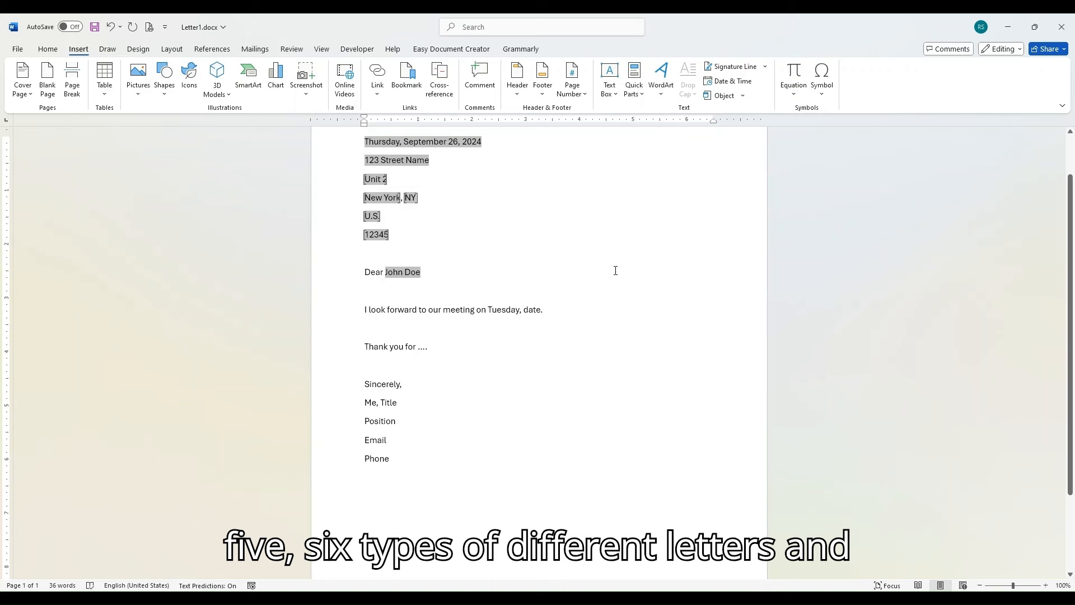
Look over the letter body from the meeting sentence down to the signature block, and save the letter.
{"action": "scroll", "coordinate": [563, 281], "scroll_direction": "up", "scroll_amount": 2}
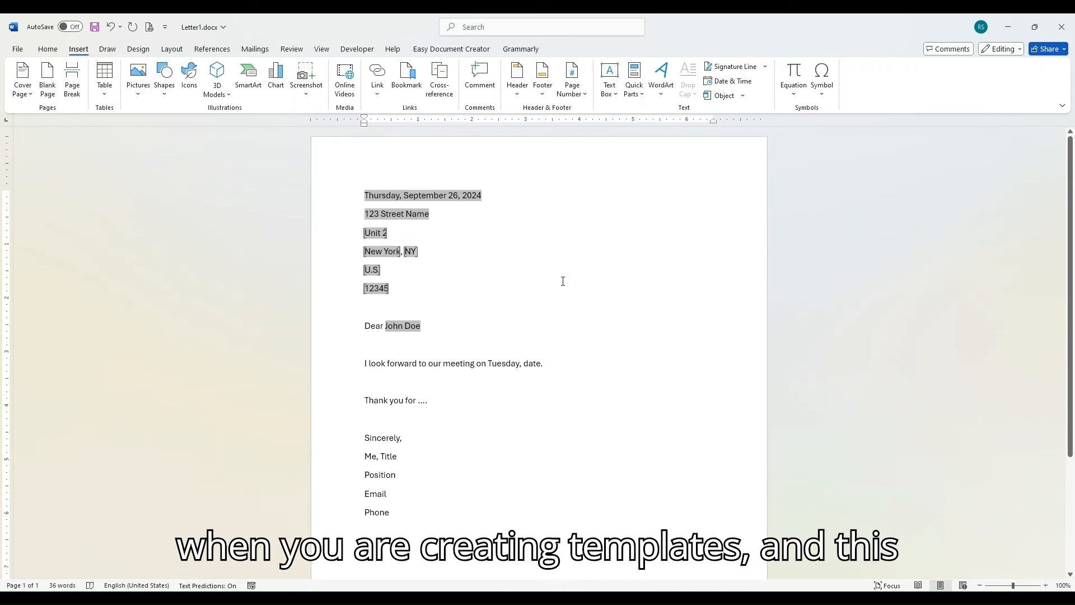
{"action": "left_click", "coordinate": [562, 365]}
{"action": "left_click_drag", "start_coordinate": [558, 365], "coordinate": [522, 367]}
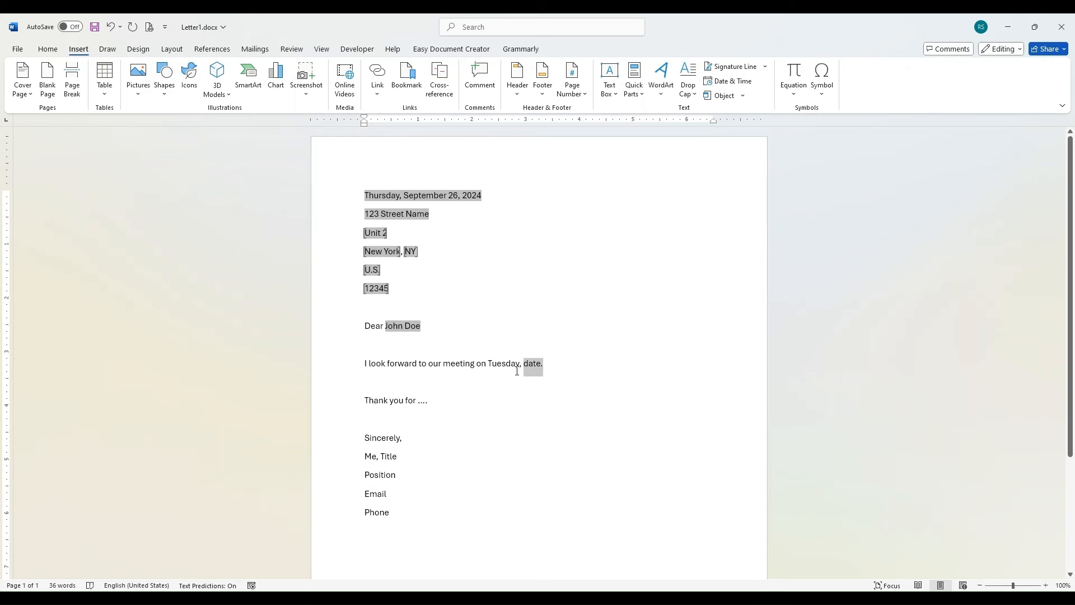
{"action": "left_click", "coordinate": [425, 401]}
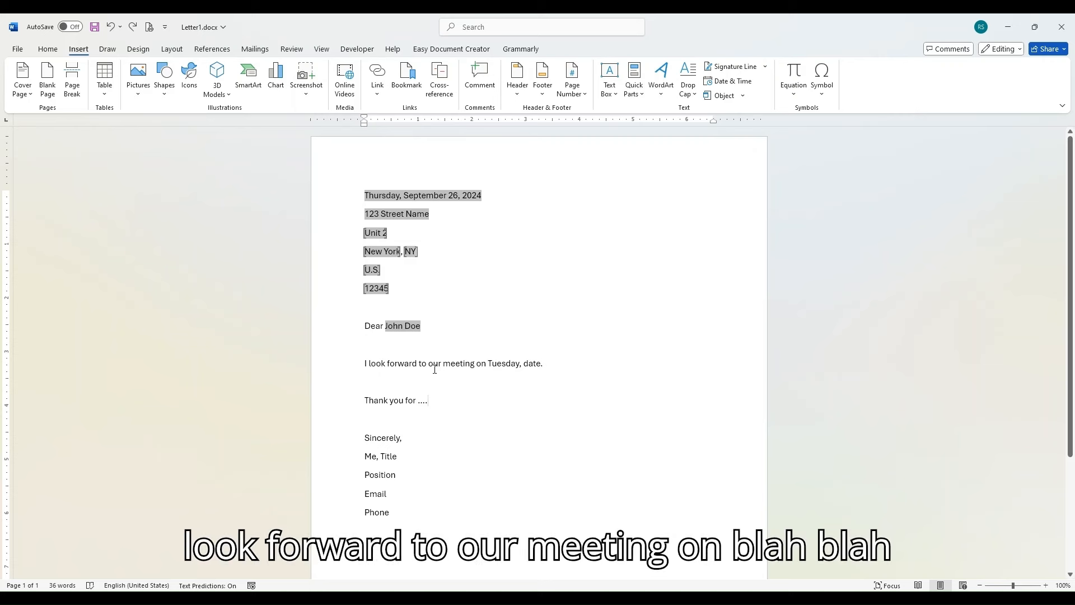
{"action": "left_click", "coordinate": [417, 416]}
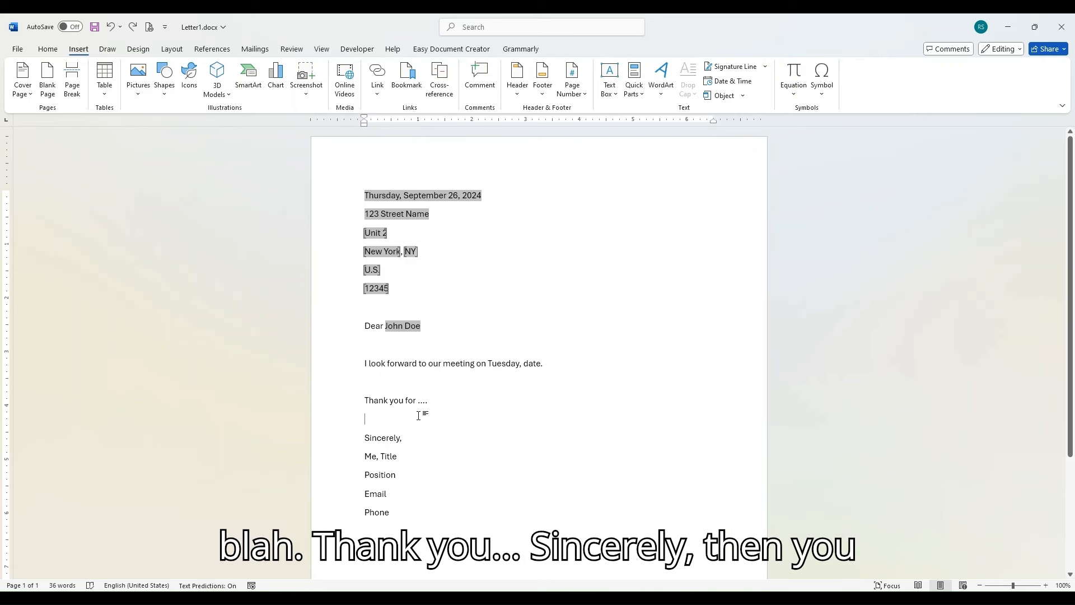
{"action": "left_click", "coordinate": [504, 458]}
{"action": "key", "text": "ctrl+s"}
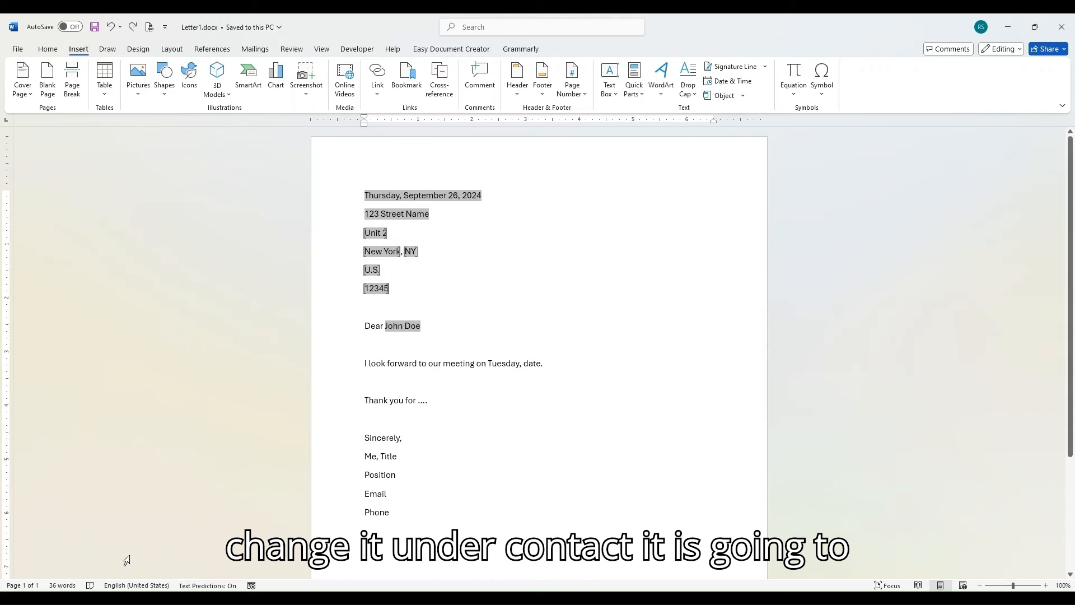
Update the included unit field in the address block so it pulls the current contact value, and save the letter.
{"action": "left_click", "coordinate": [220, 552]}
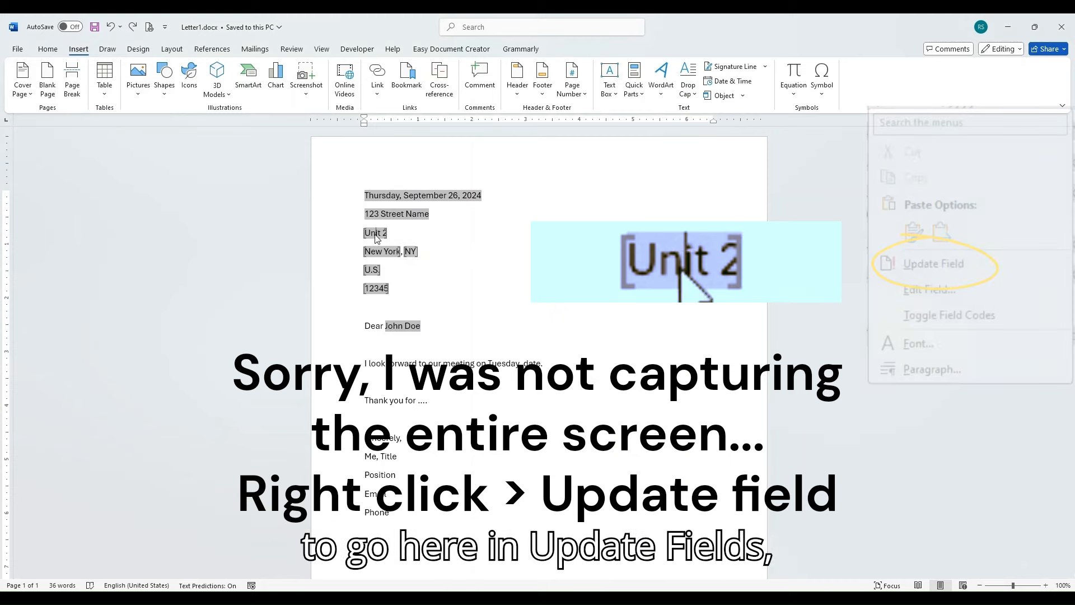
{"action": "left_click", "coordinate": [410, 327]}
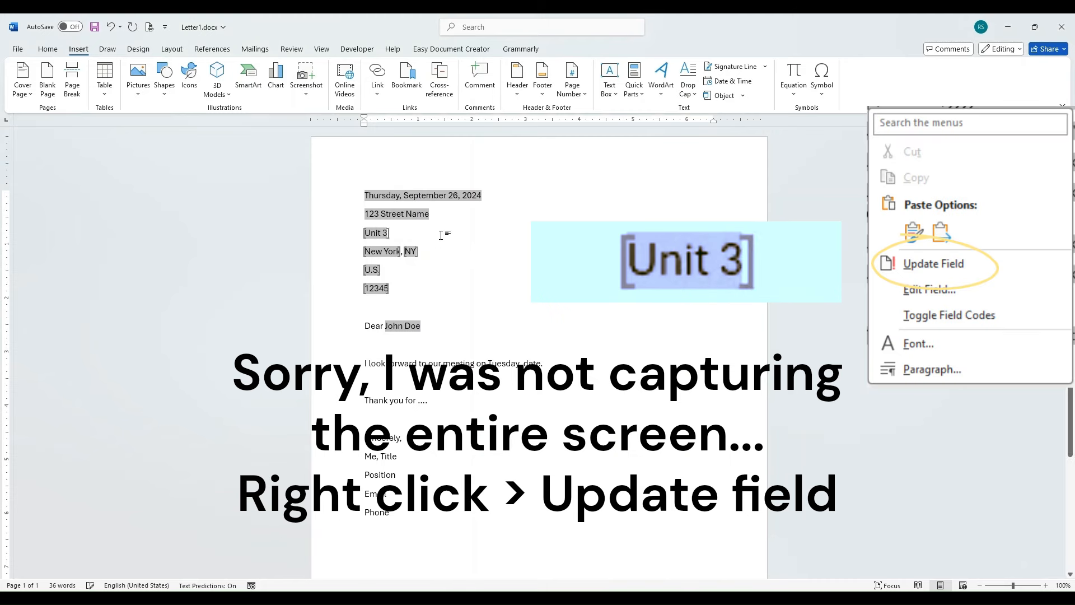
{"action": "key", "text": "ctrl+s"}
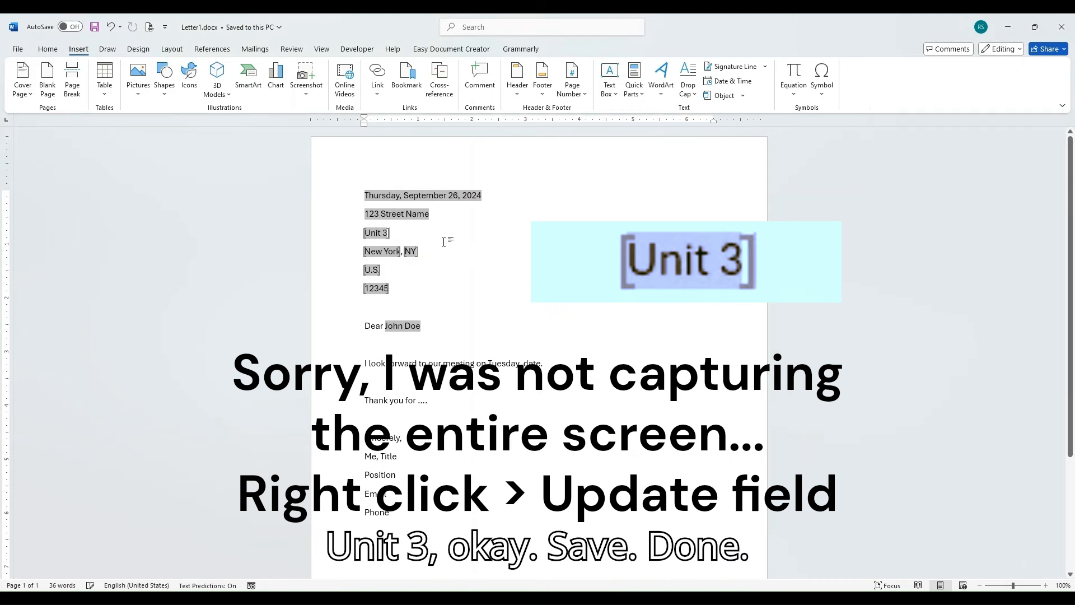
{"action": "left_click", "coordinate": [603, 350]}
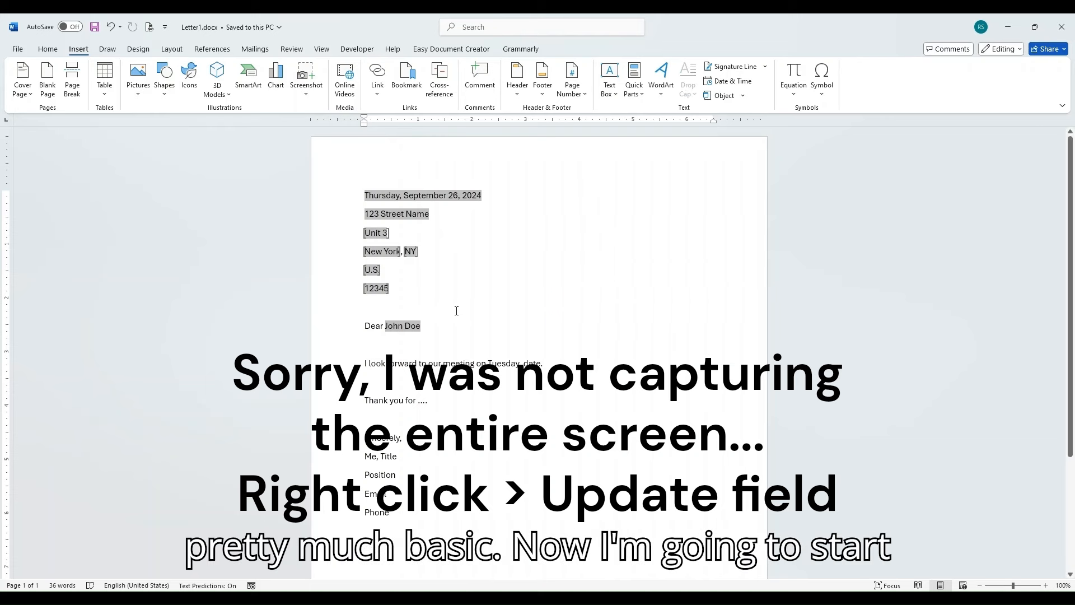